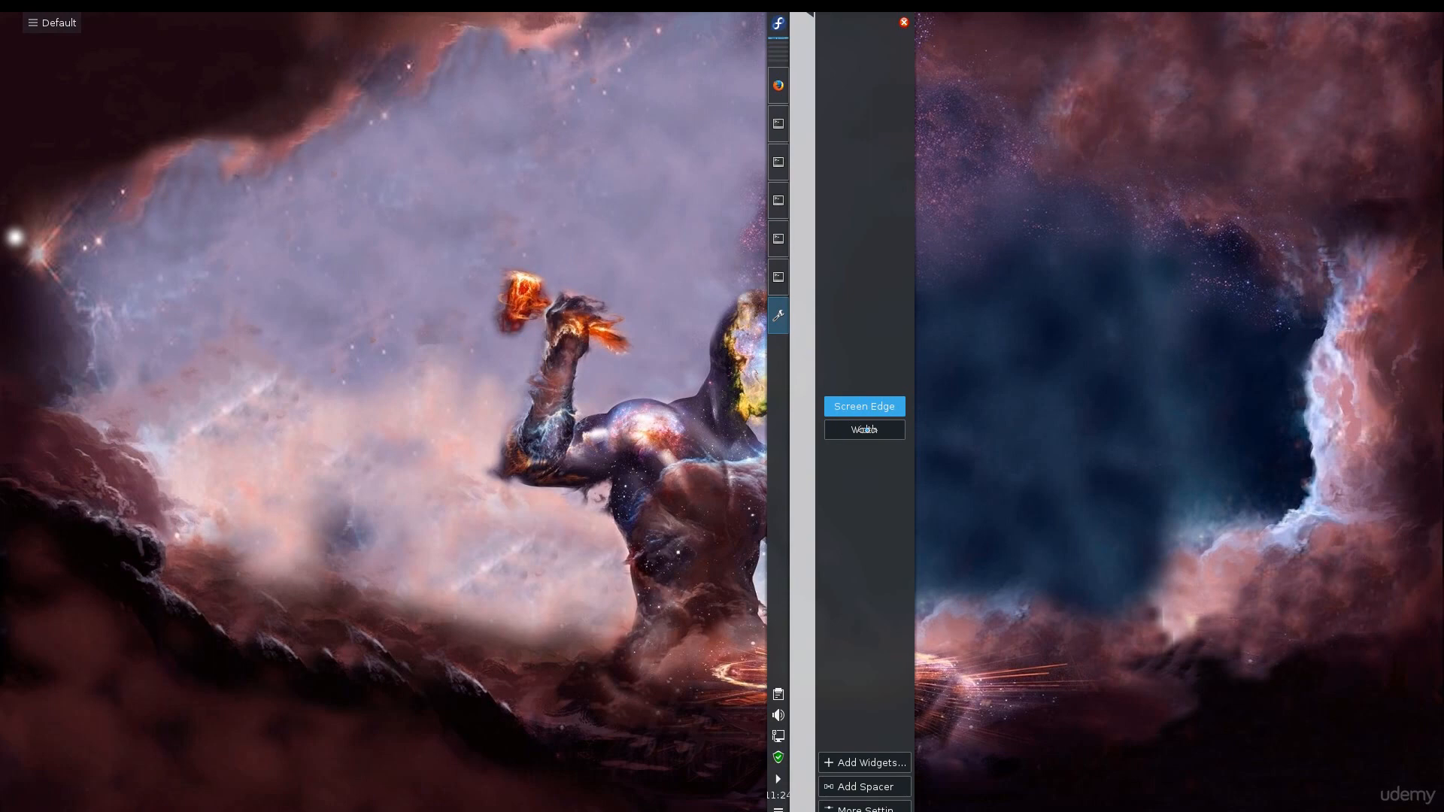
Move the panel from the left side to the bottom screen edge.
left_click_drag(865, 430, 864, 434)
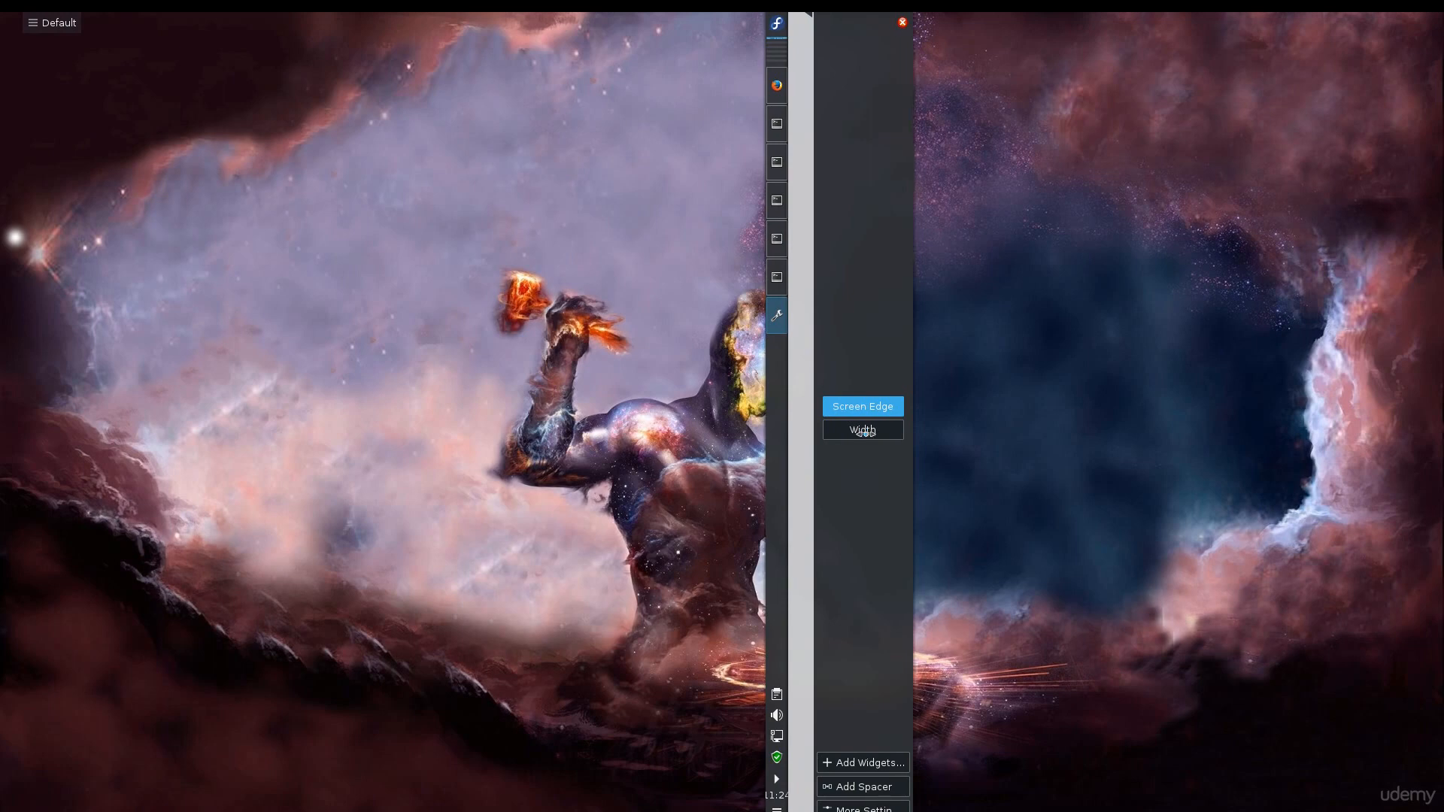
left_click_drag(863, 433, 782, 782)
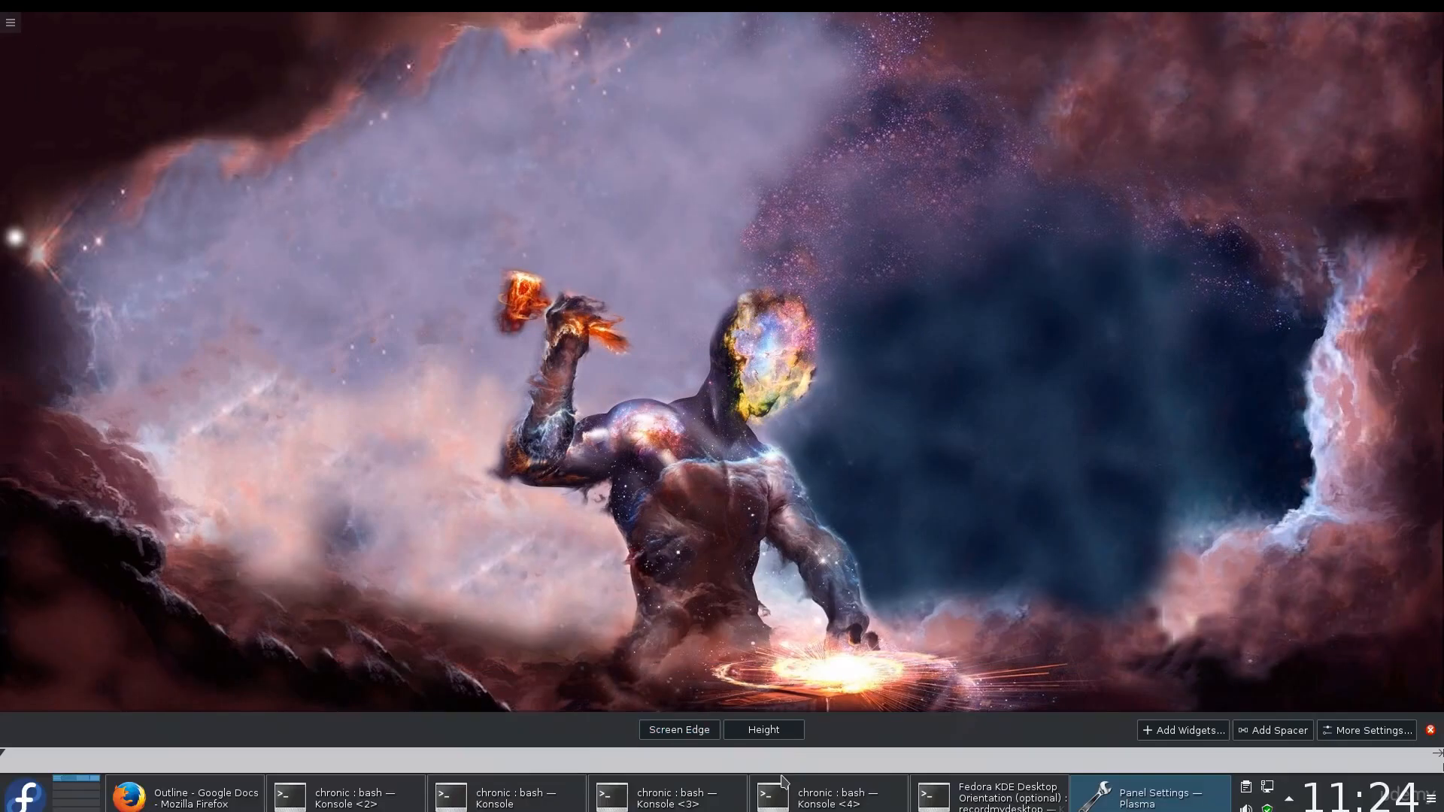
Adjust the bottom panel's height slightly taller.
left_click_drag(763, 730, 837, 246)
left_click_drag(812, 399, 791, 723)
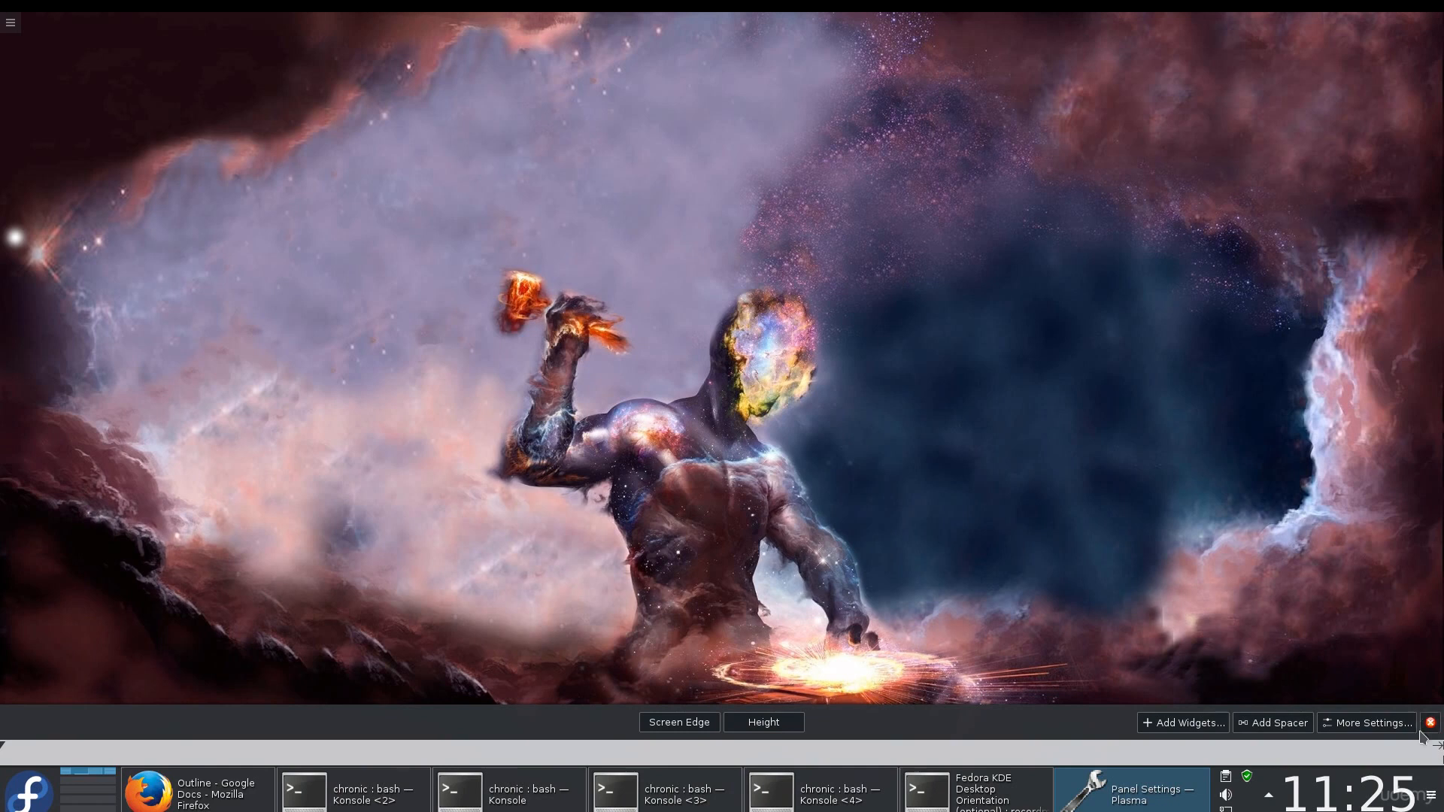
Set the bottom panel's visibility to Auto Hide, then leave the menu and reveal the hidden panel.
left_click(1350, 729)
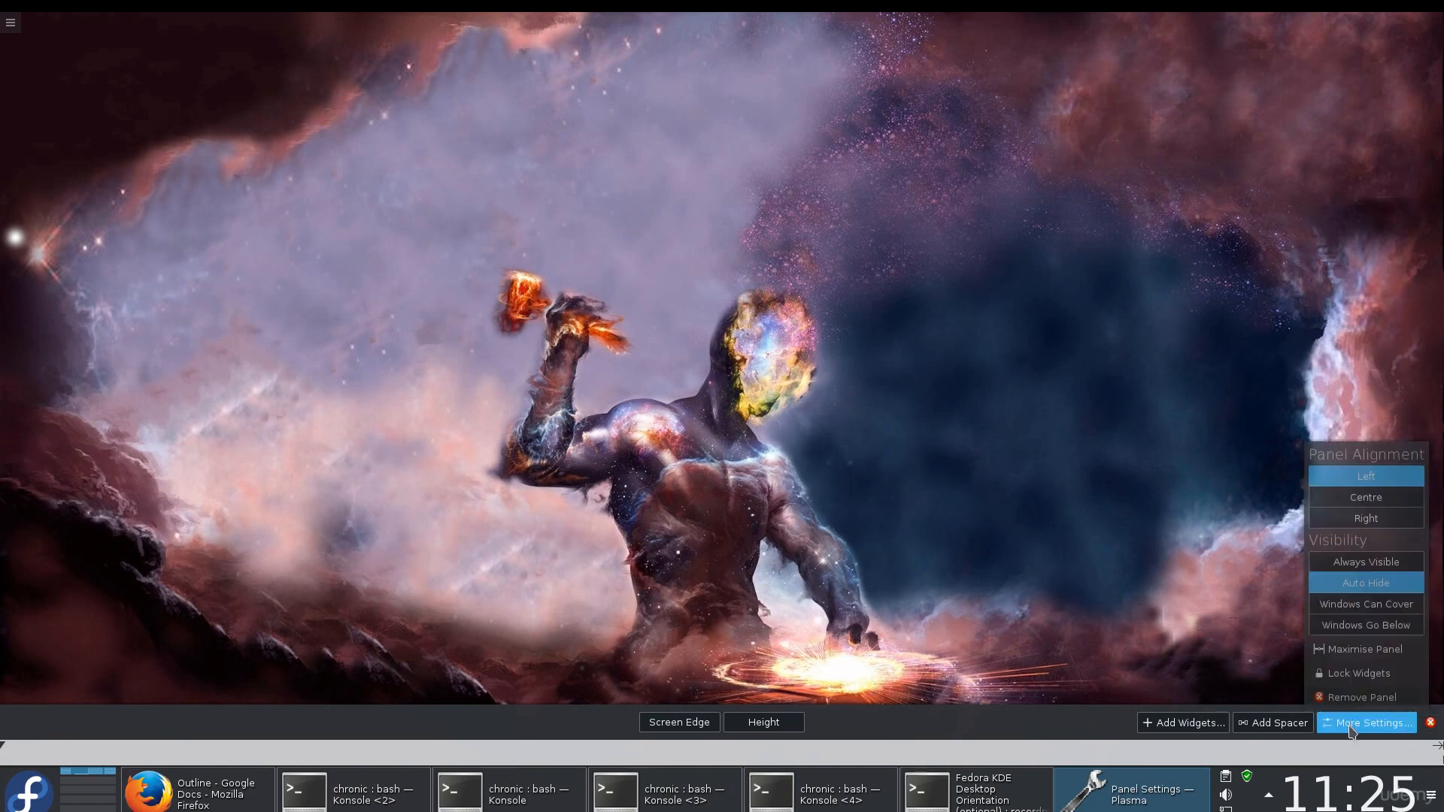
left_click(1381, 568)
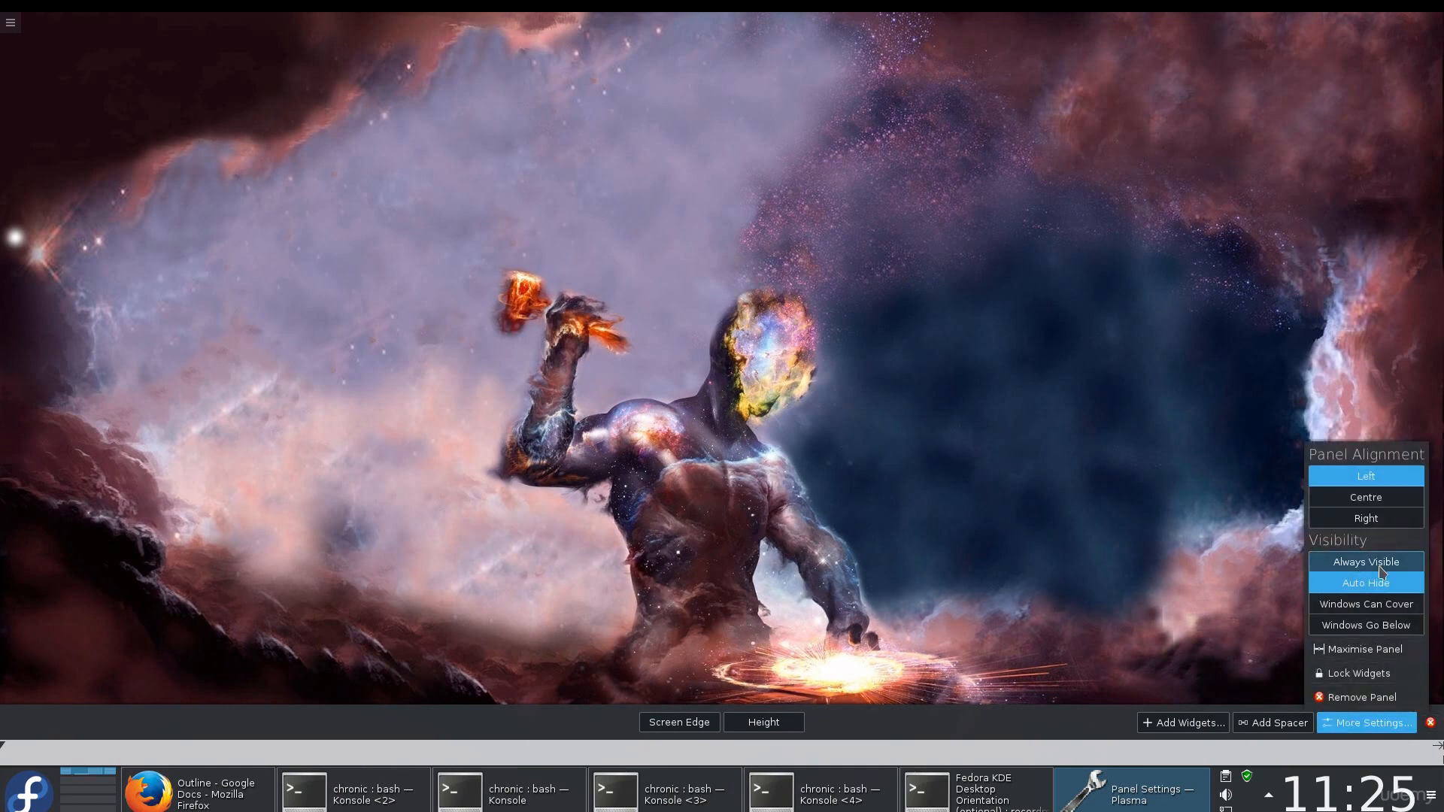
left_click(1380, 584)
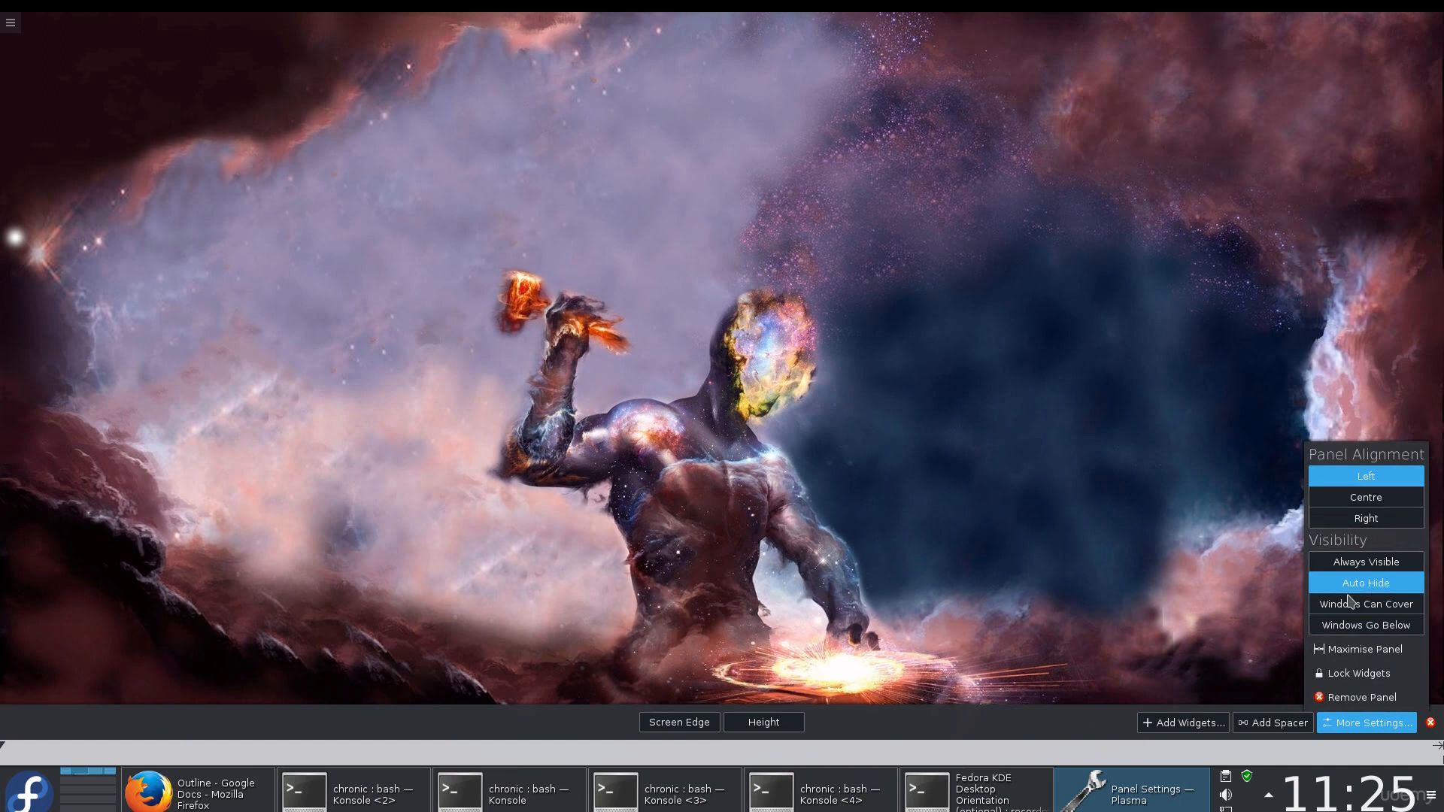
left_click(1082, 631)
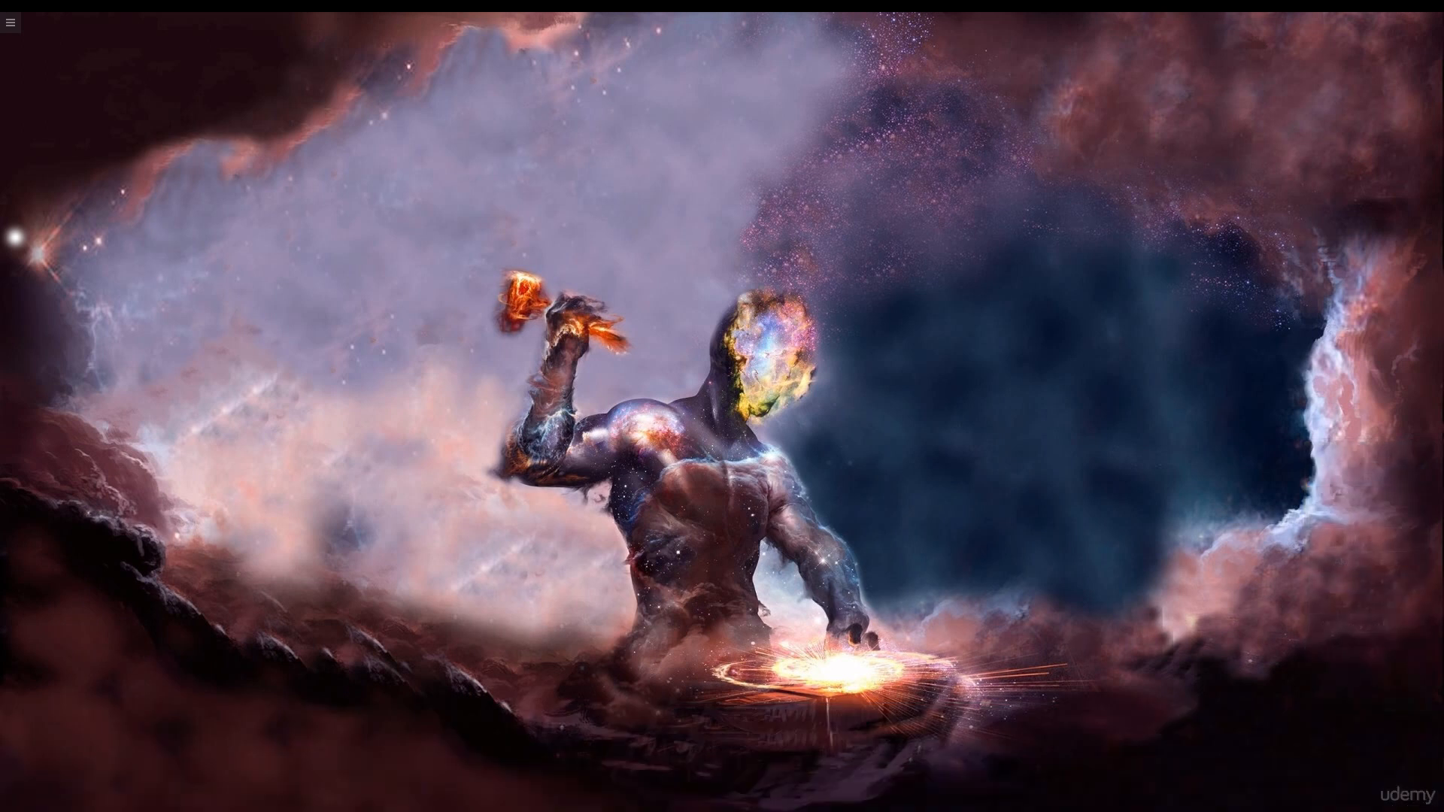
left_click(1431, 795)
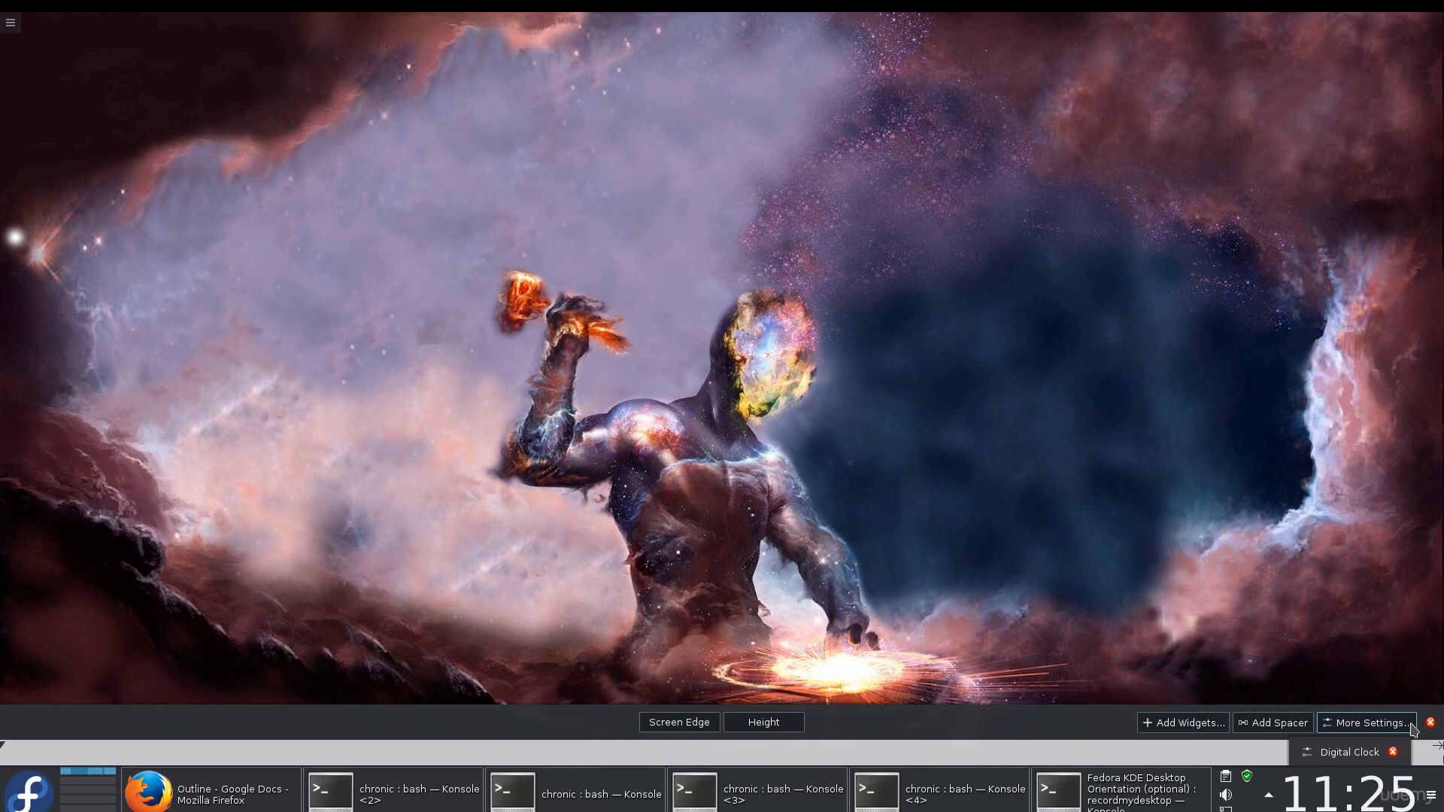
Move the panel to the top screen edge and exit panel editing.
left_click_drag(681, 722, 683, 158)
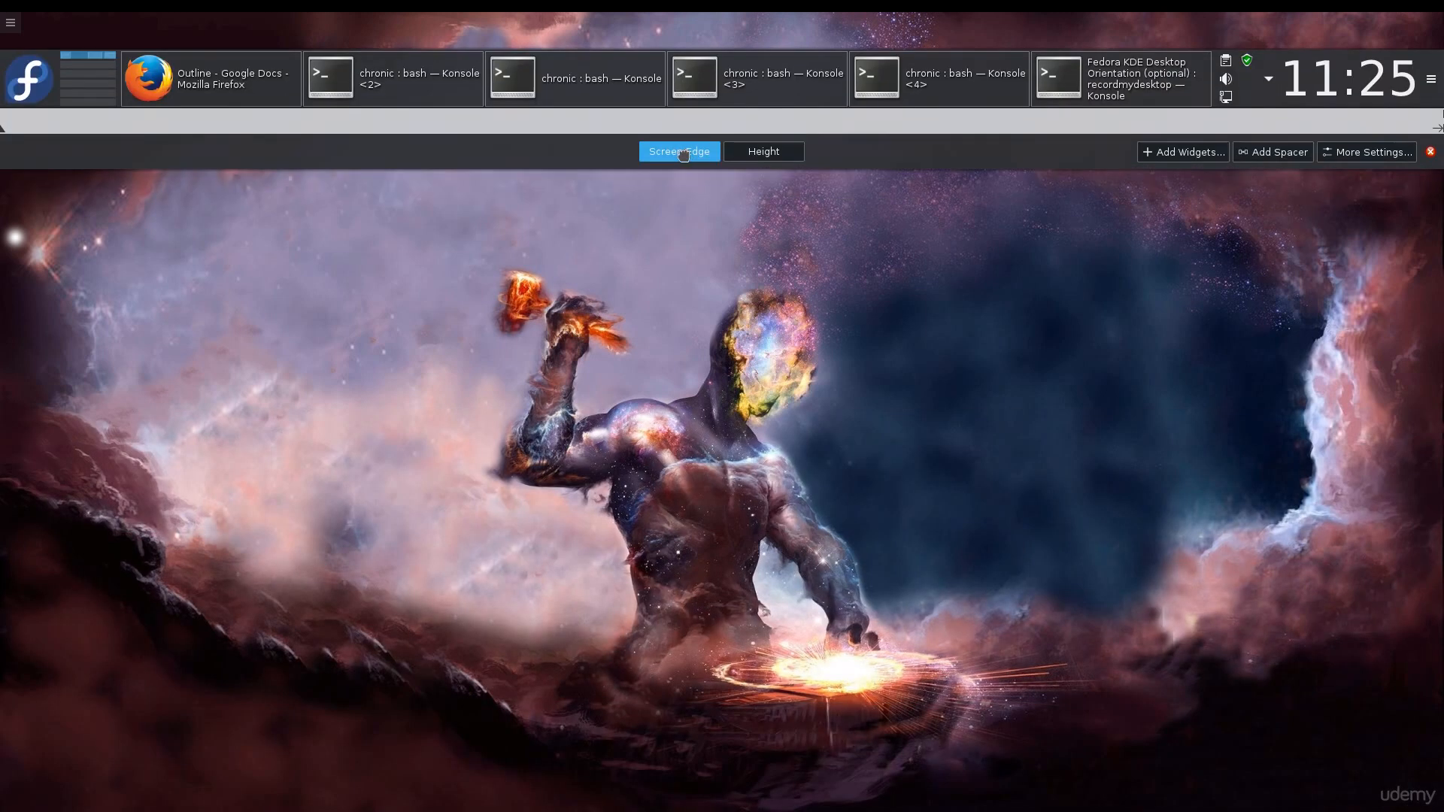
left_click(661, 247)
Add a Default Panel from the desktop context menu.
right_click(661, 246)
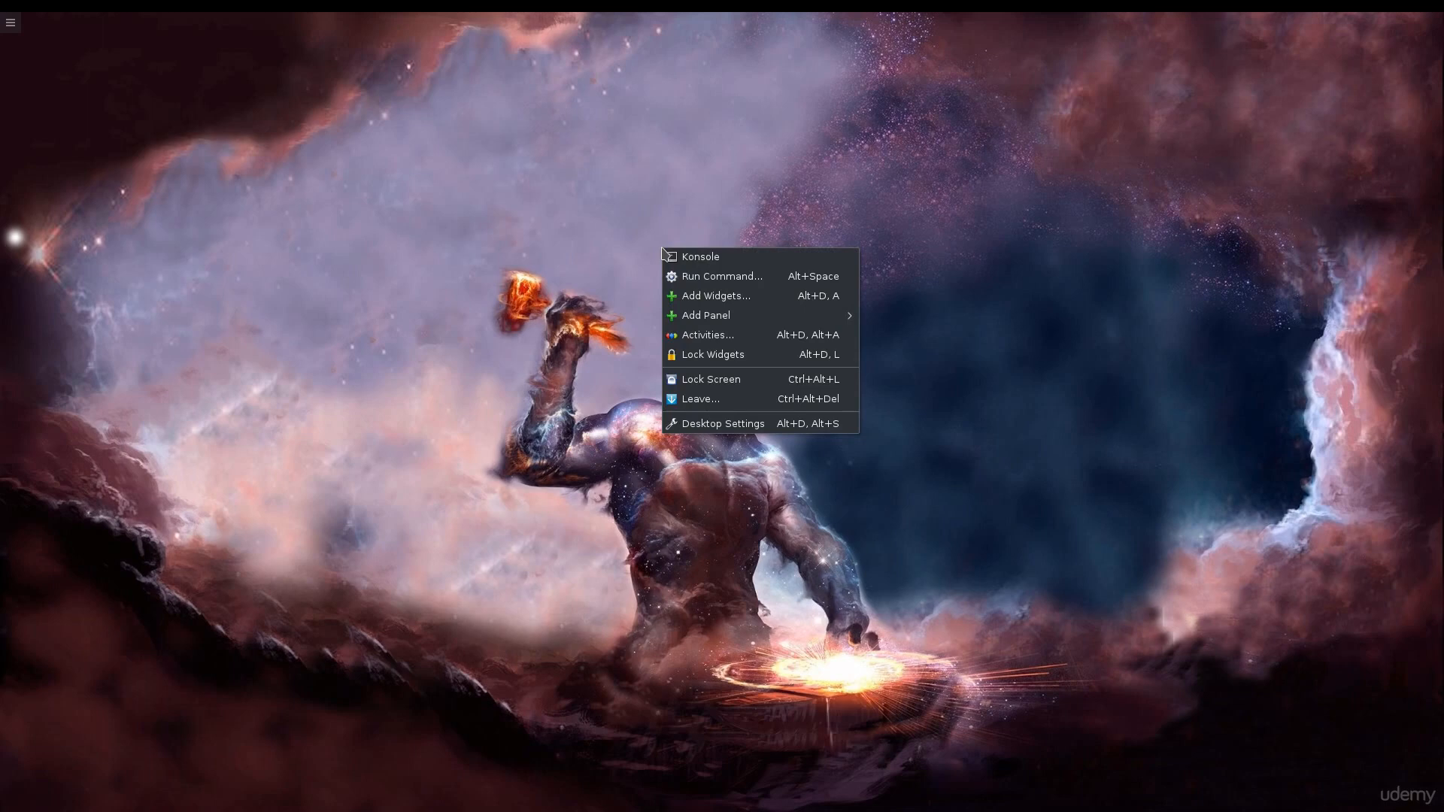
mouse_move(727, 318)
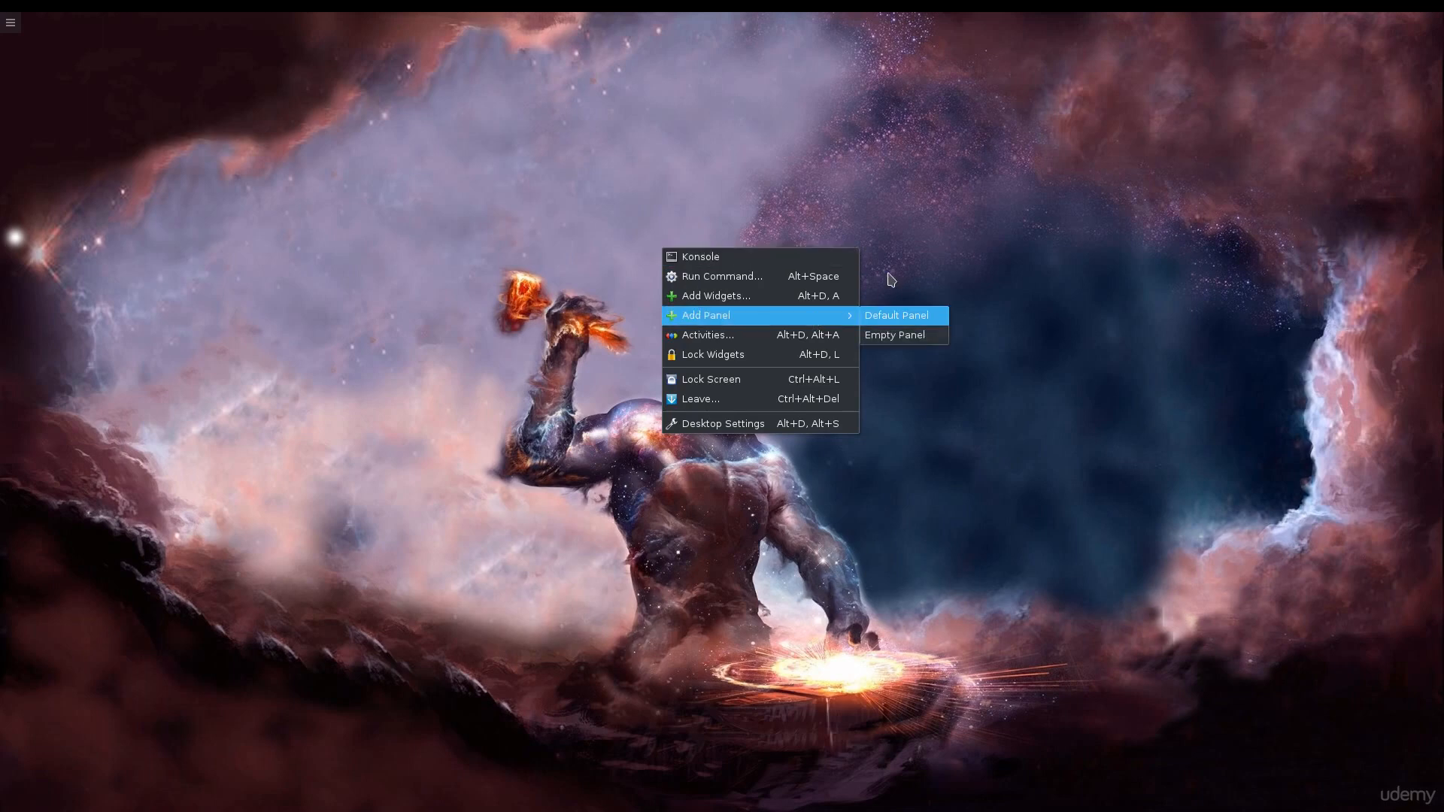
left_click(897, 315)
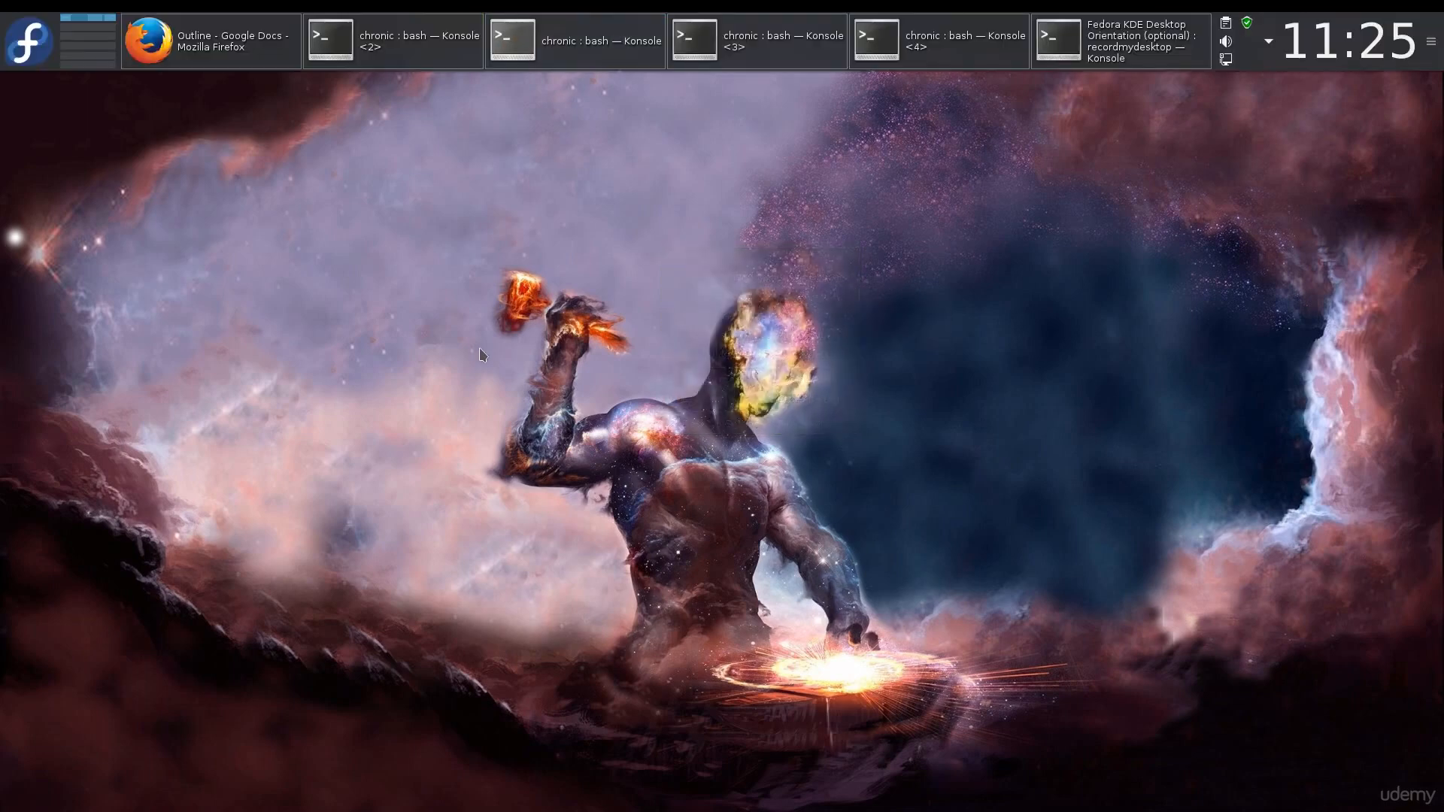
Add another panel from the desktop context menu, placed along the left screen edge.
right_click(482, 355)
mouse_move(637, 425)
left_click(743, 431)
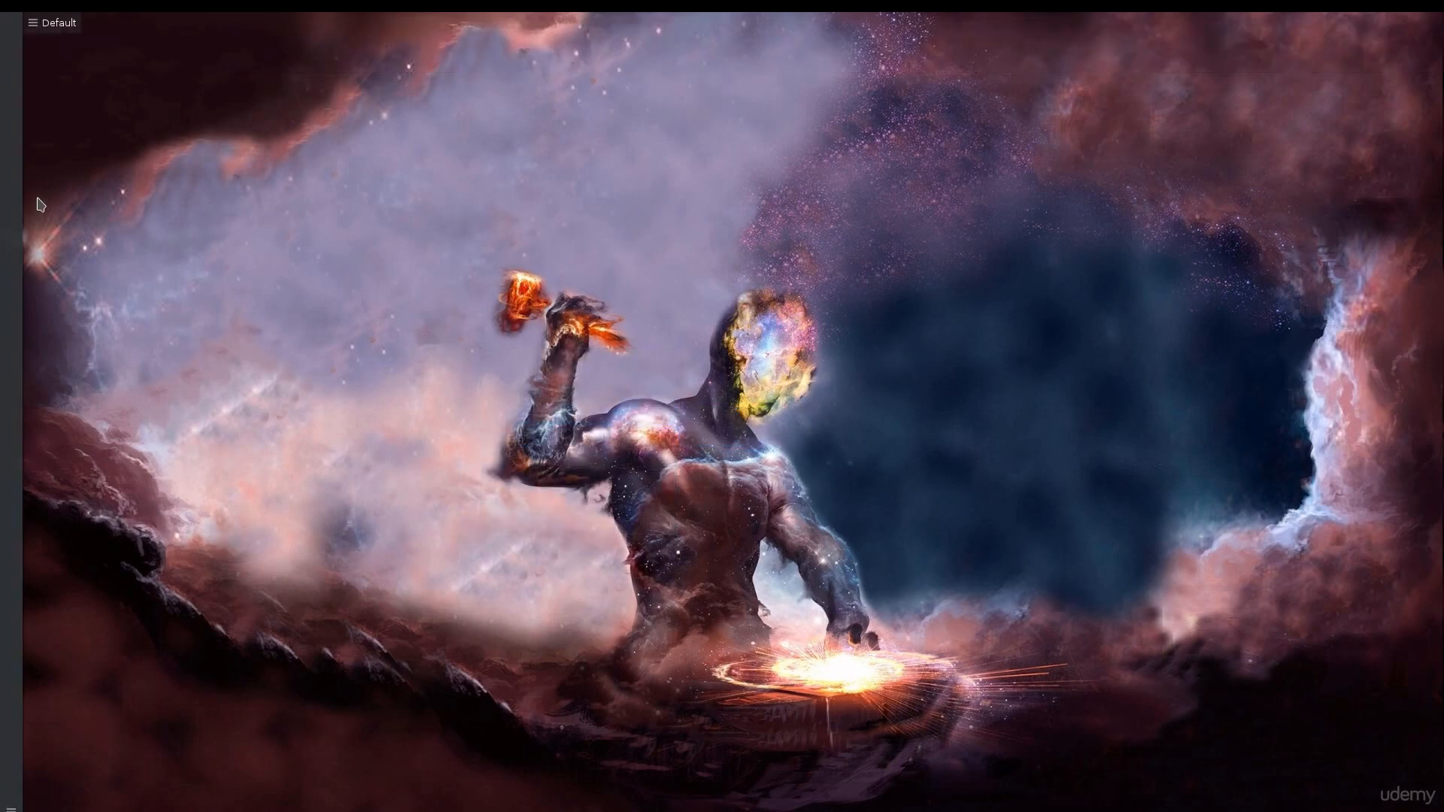
left_click(43, 30)
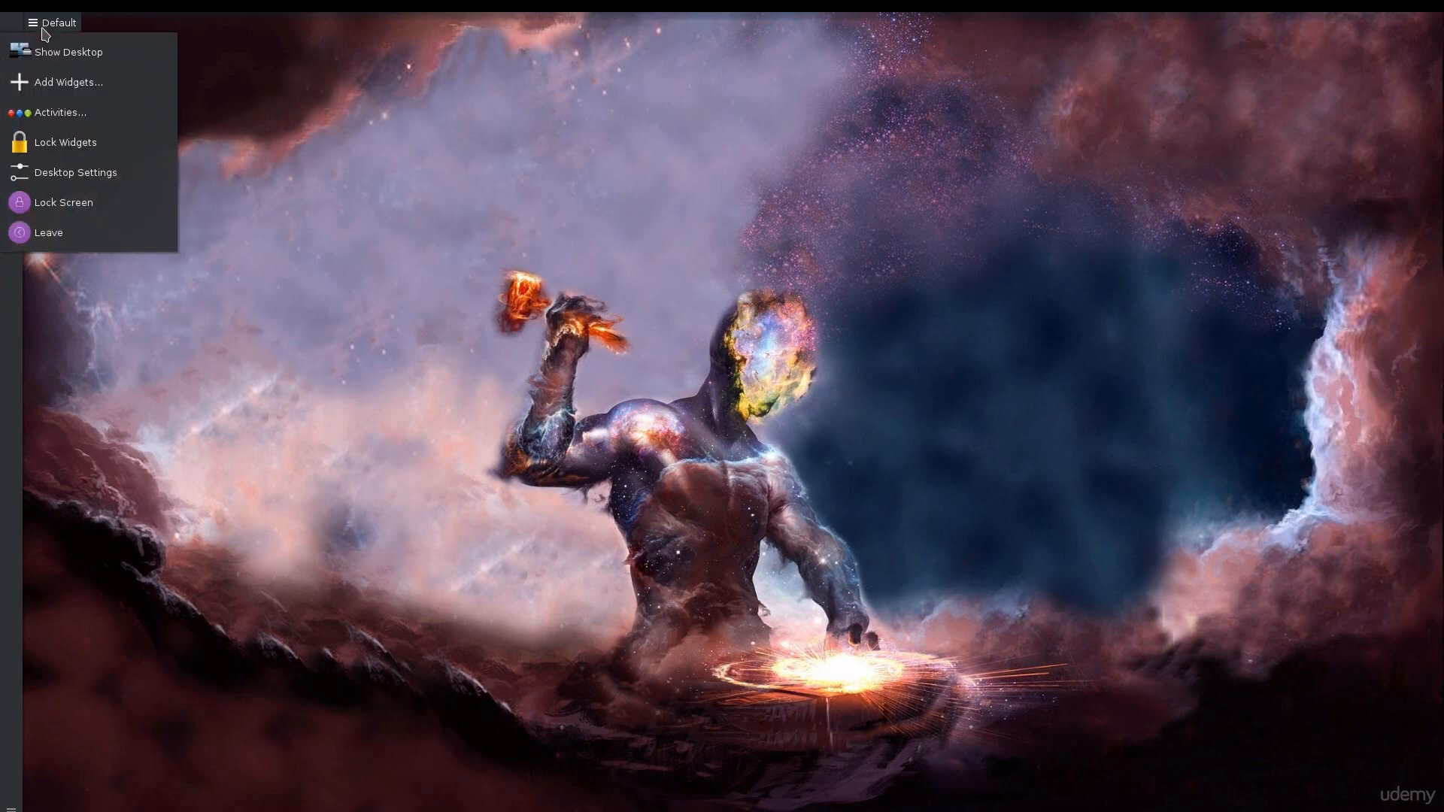
left_click(43, 30)
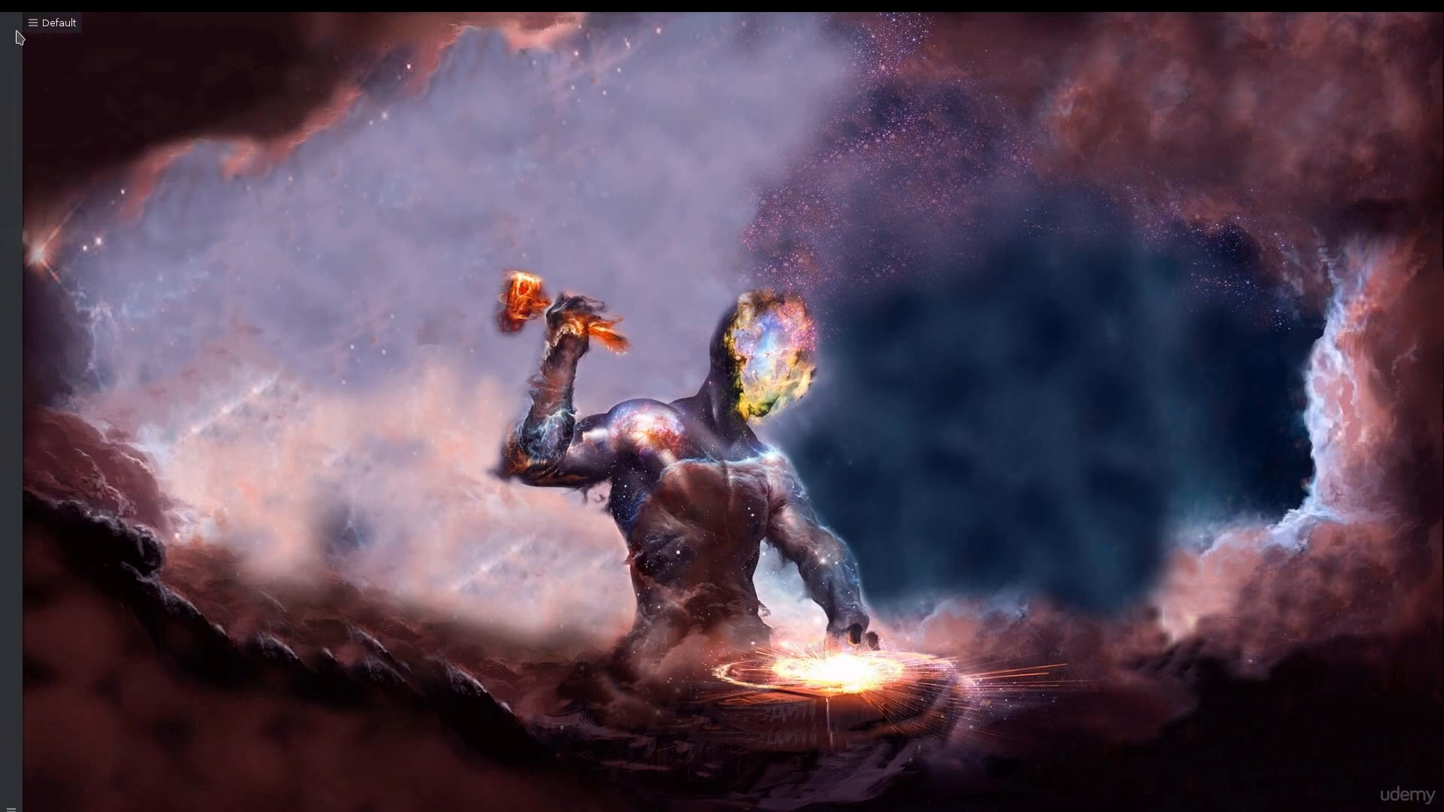
right_click(16, 33)
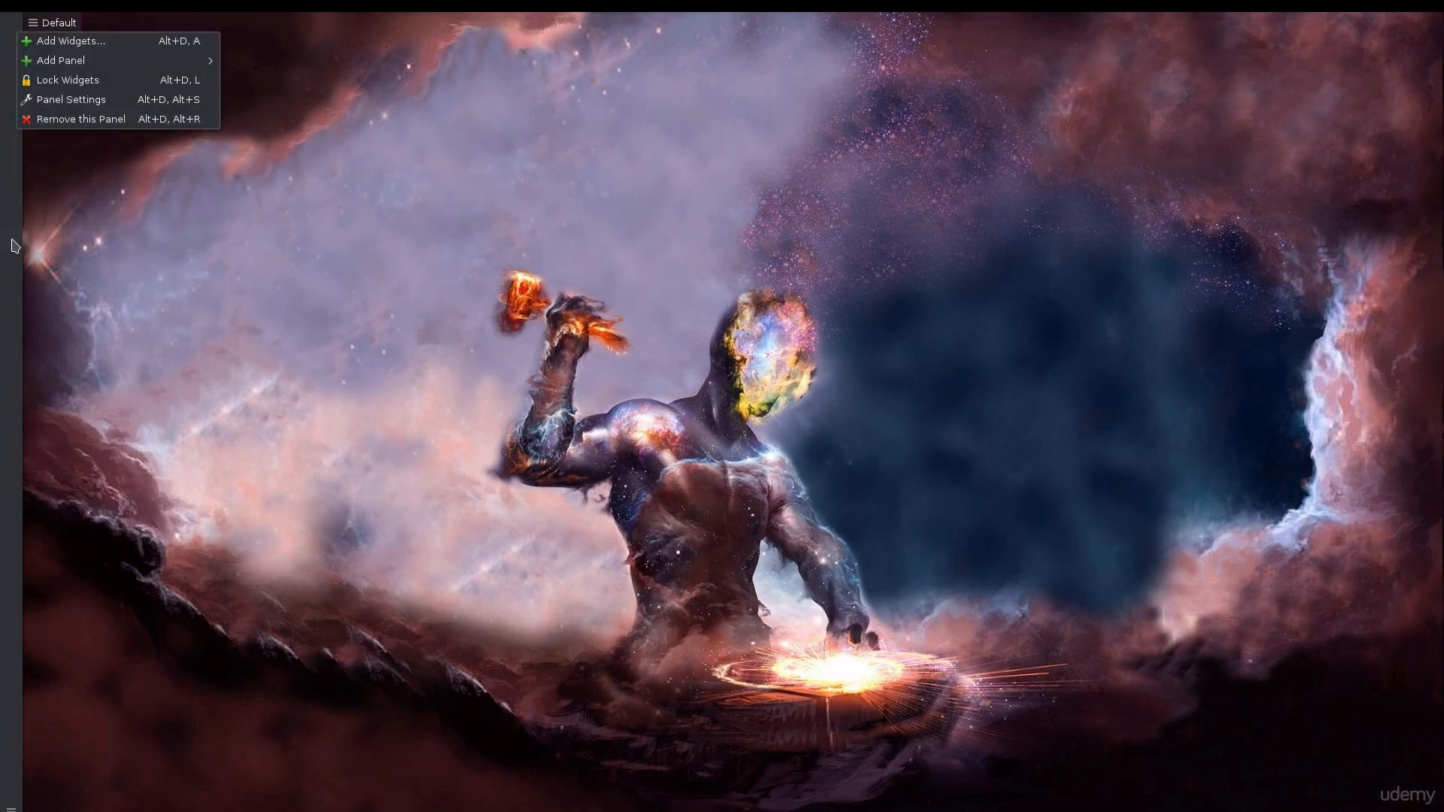
right_click(12, 302)
left_click(103, 716)
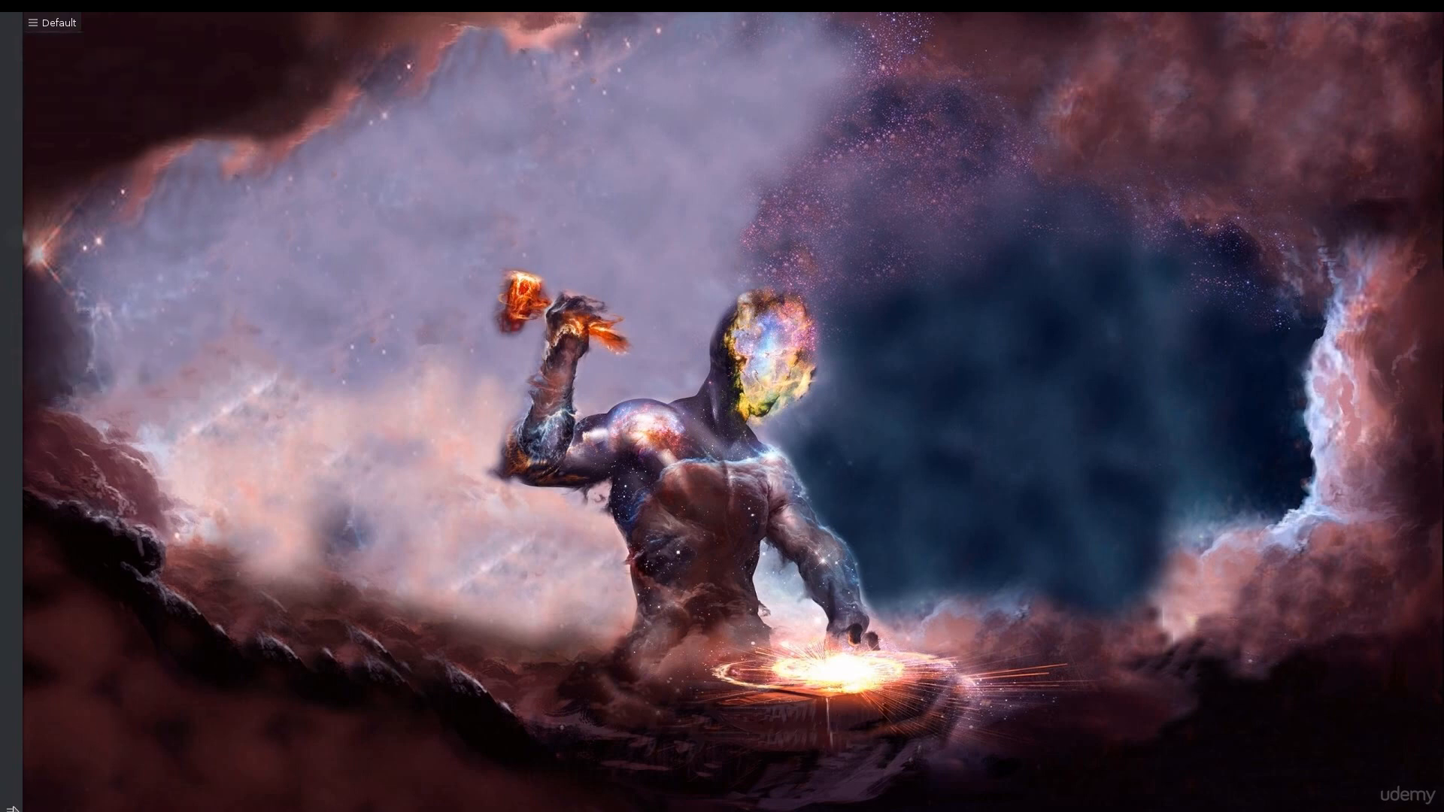
Open the left panel's settings, widen the panel, and set its visibility to Auto Hide.
left_click(10, 810)
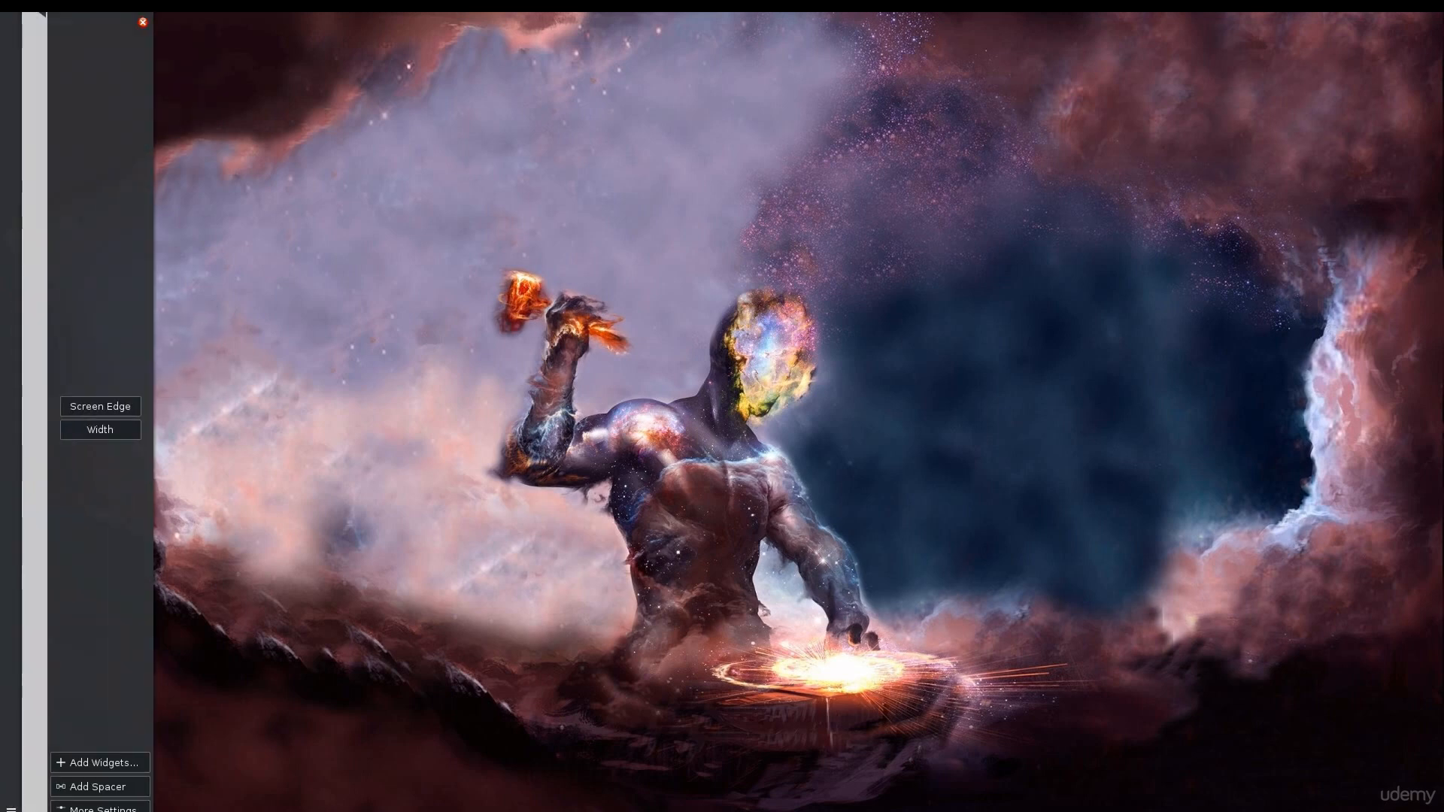
left_click_drag(105, 429, 220, 366)
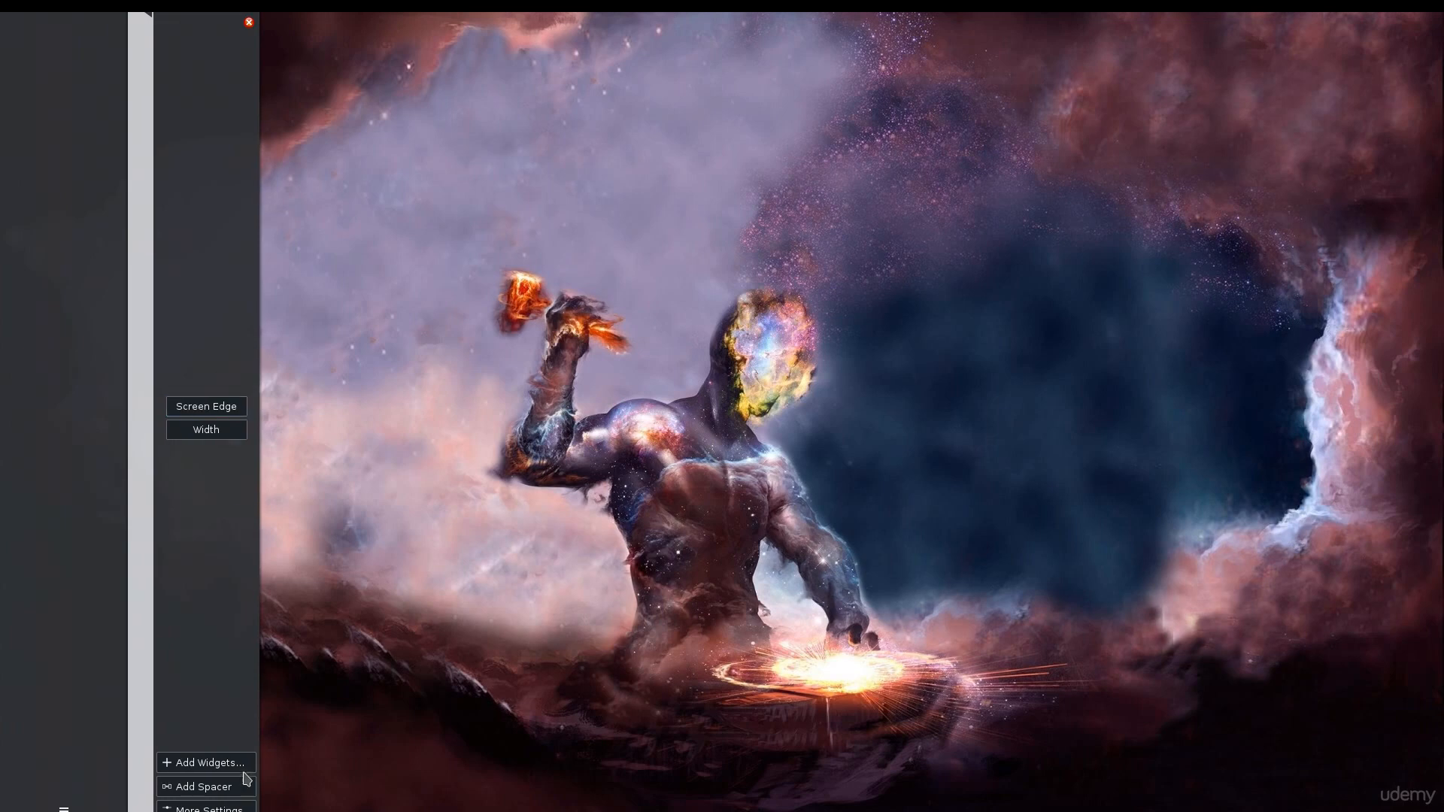
left_click(206, 808)
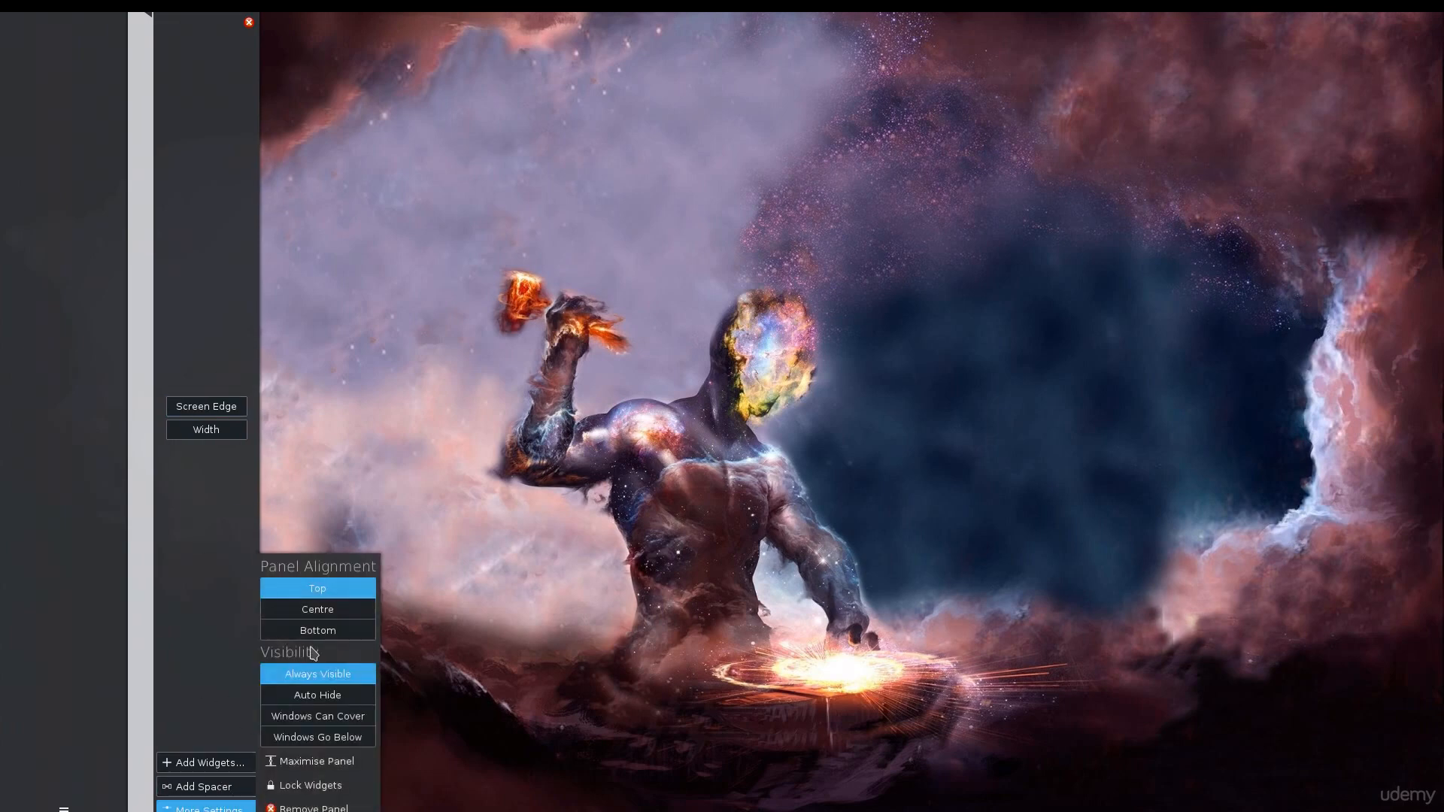
left_click(330, 695)
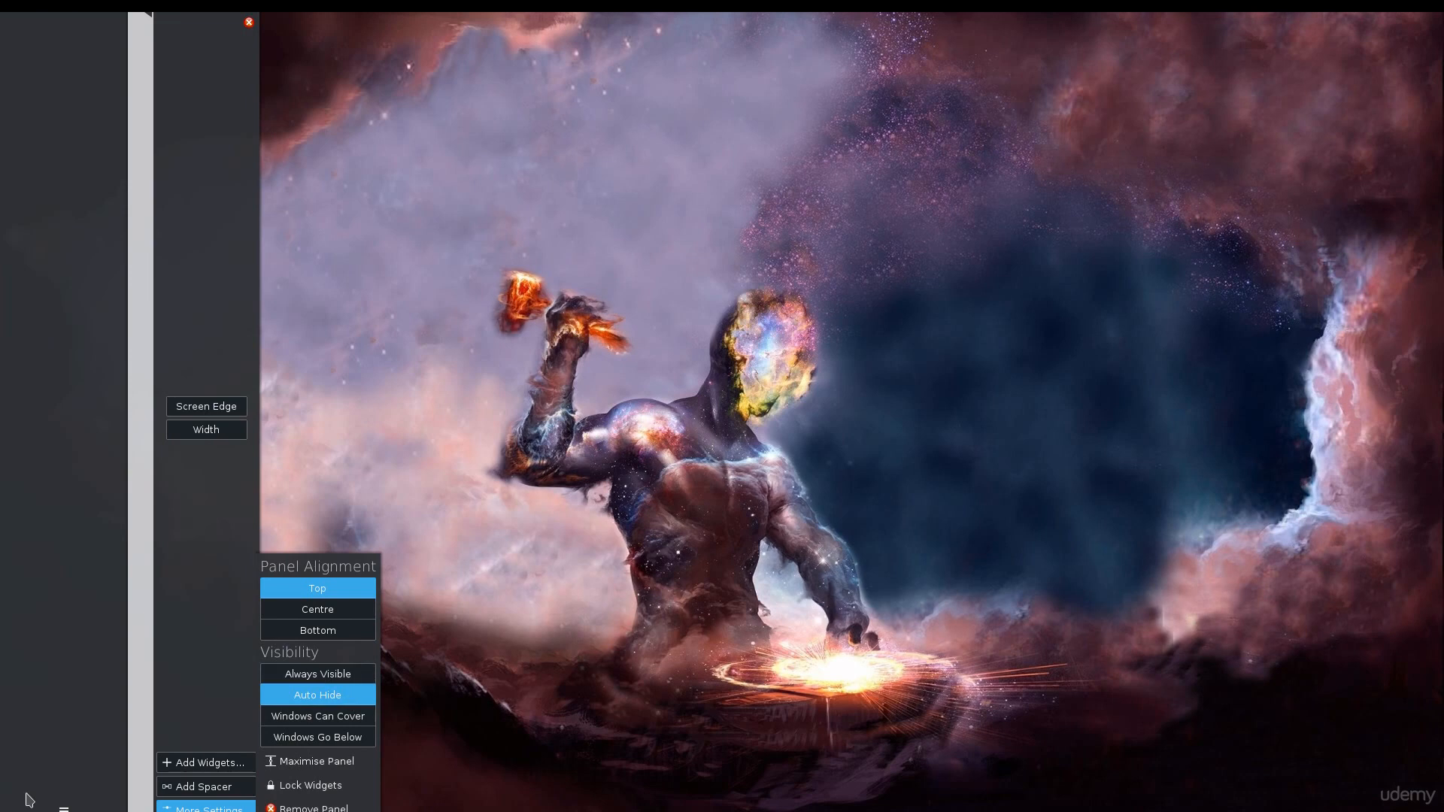
Shorten the left panel from both its bottom and top ends.
left_click_drag(150, 807, 165, 635)
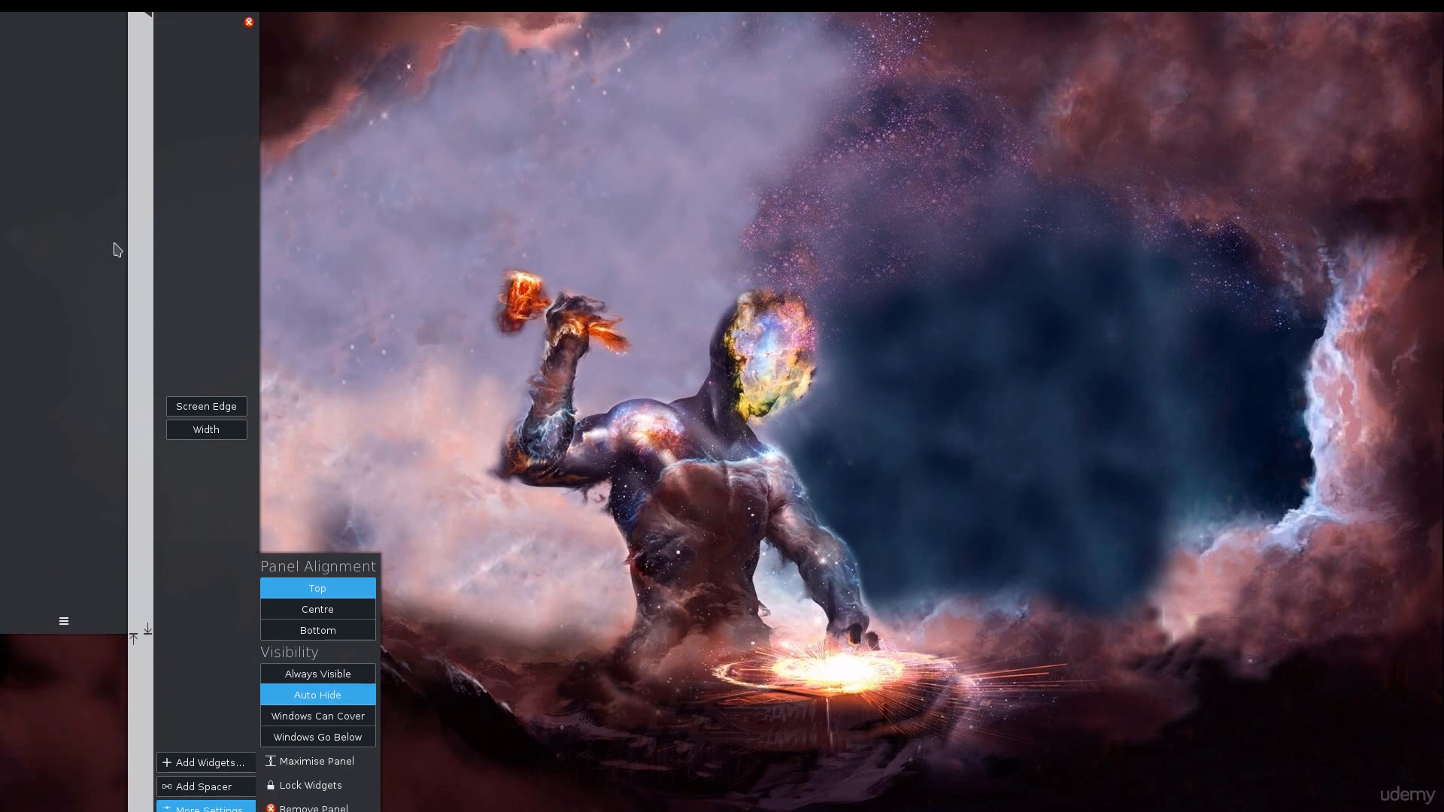
left_click_drag(153, 13, 157, 91)
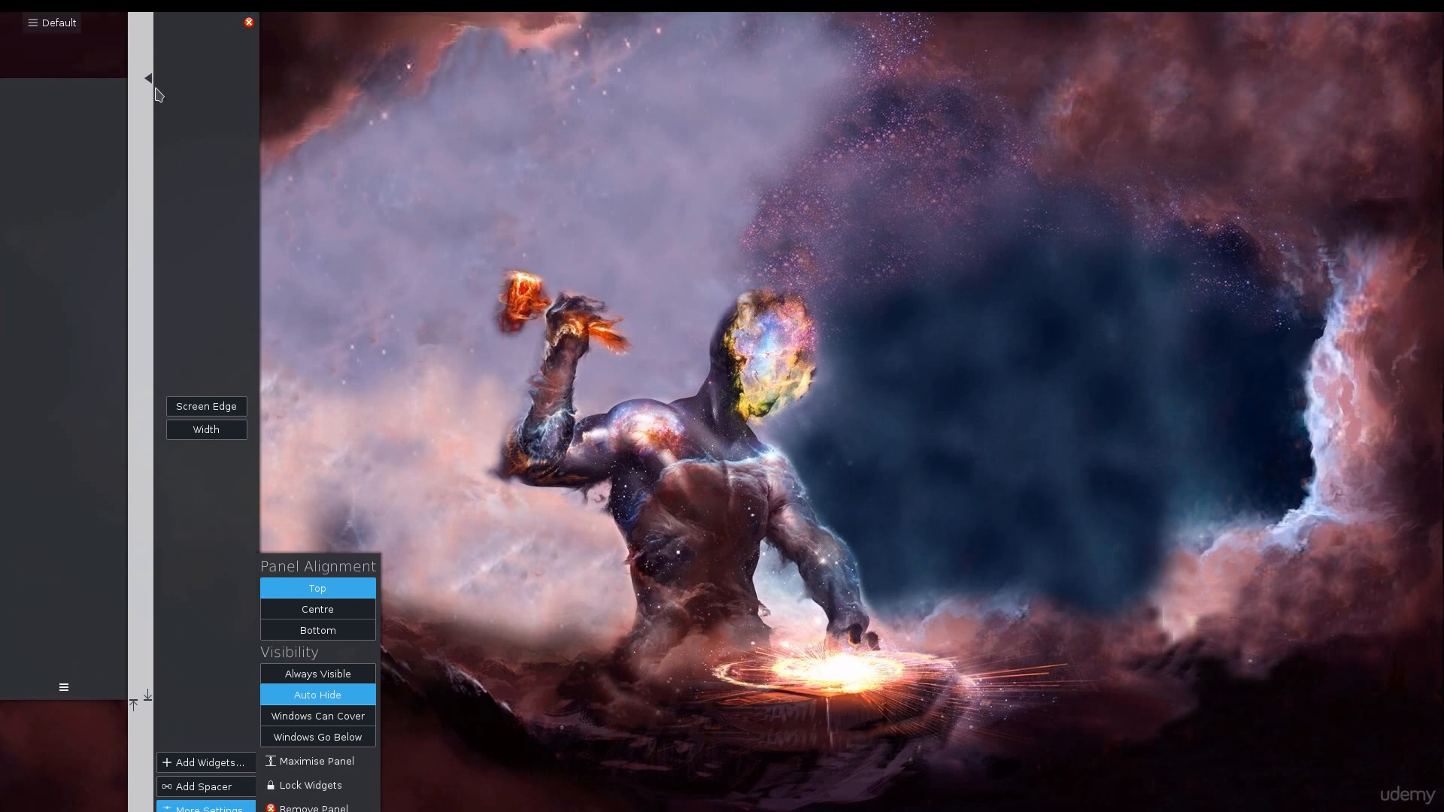
Narrow the left panel's width and exit panel editing.
left_click_drag(223, 448, 171, 439)
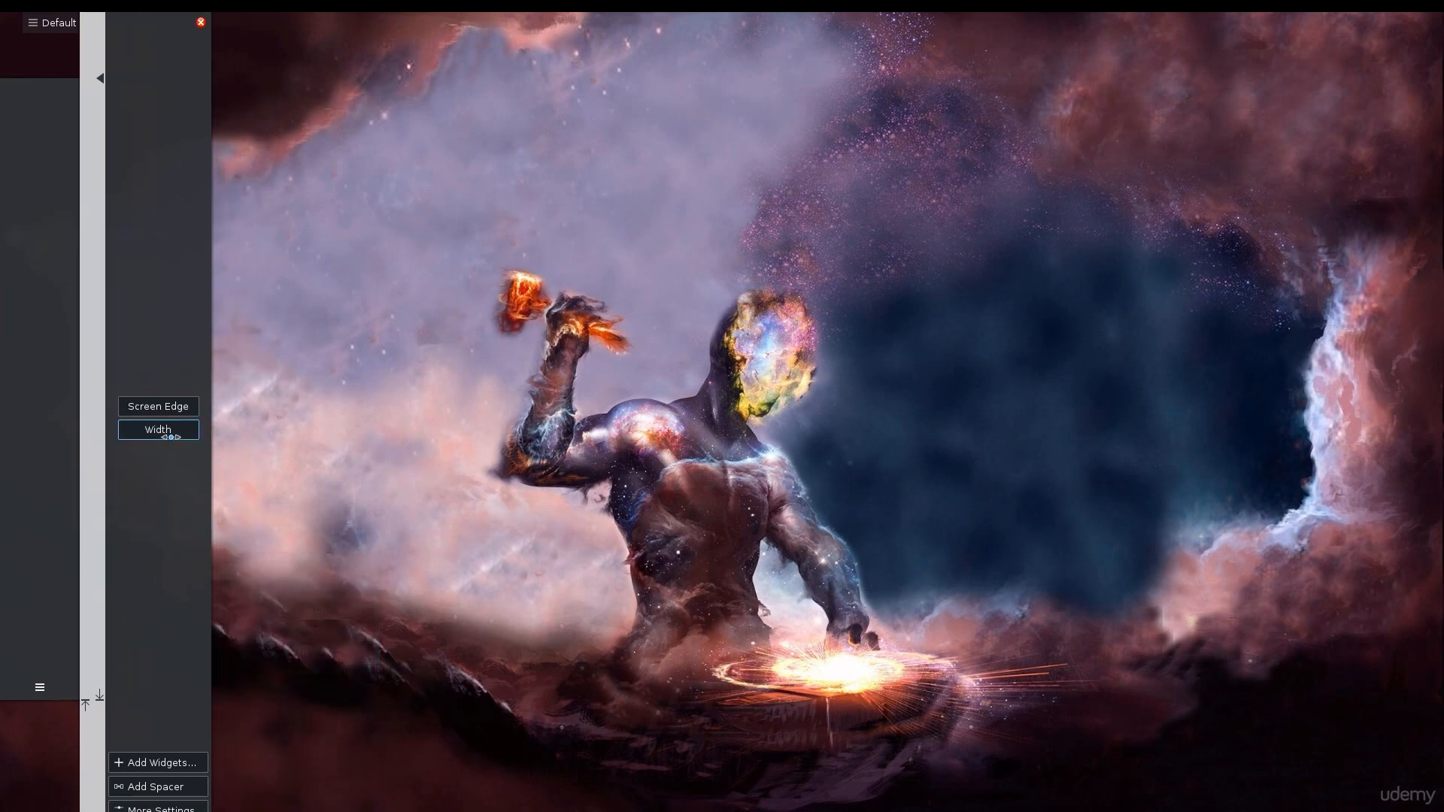
left_click(331, 427)
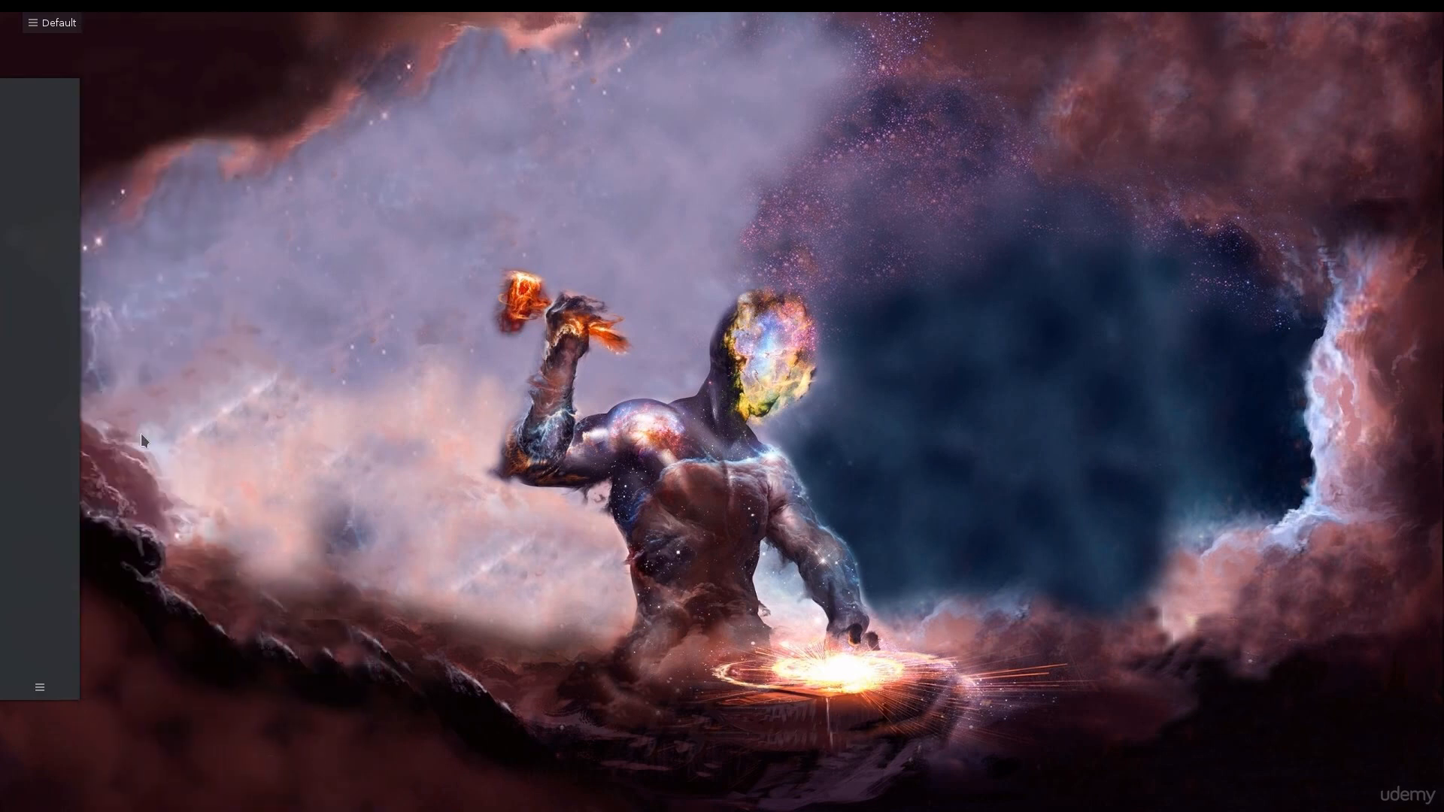
Reopen the left panel's settings to review its alignment and visibility options, then close them.
left_click(40, 686)
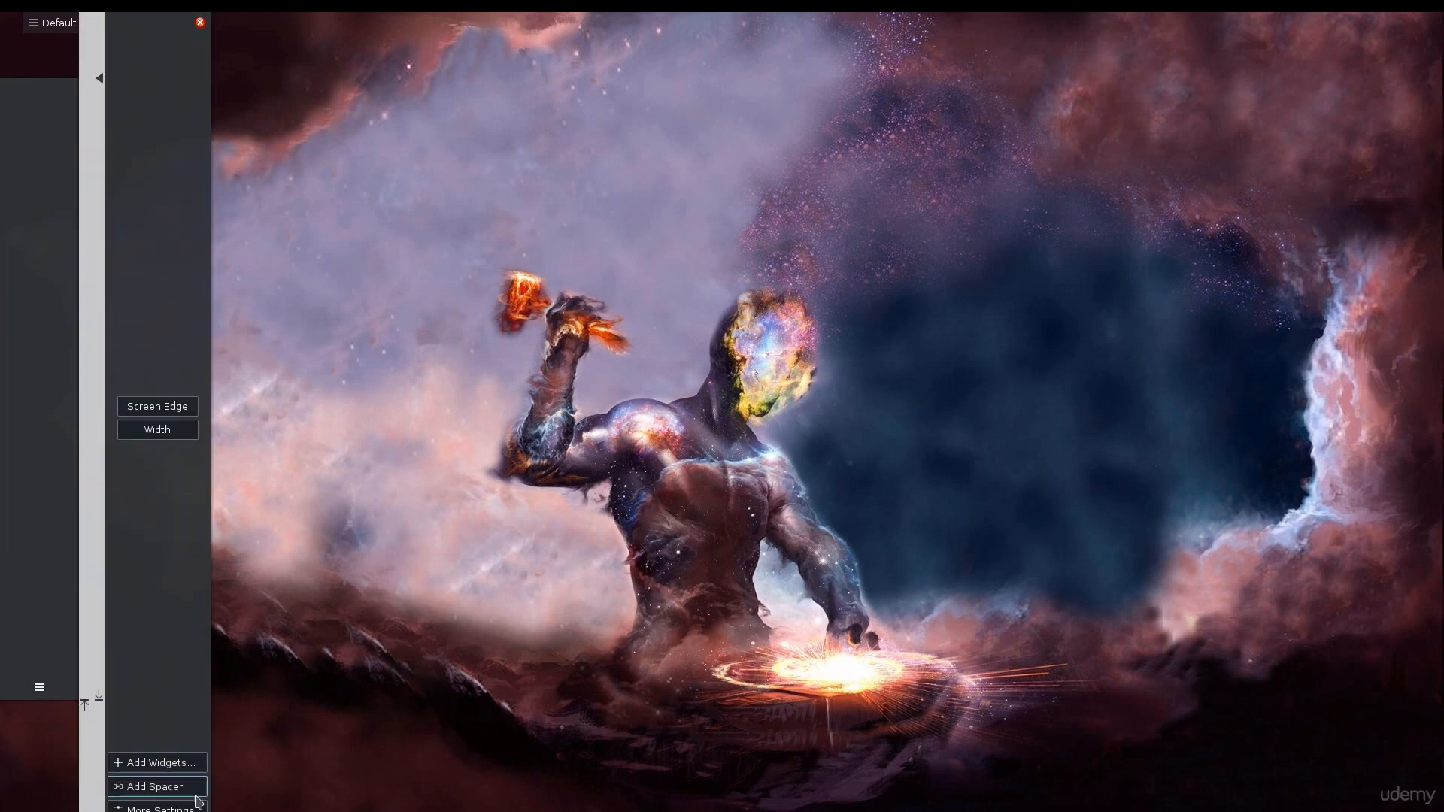
left_click(158, 808)
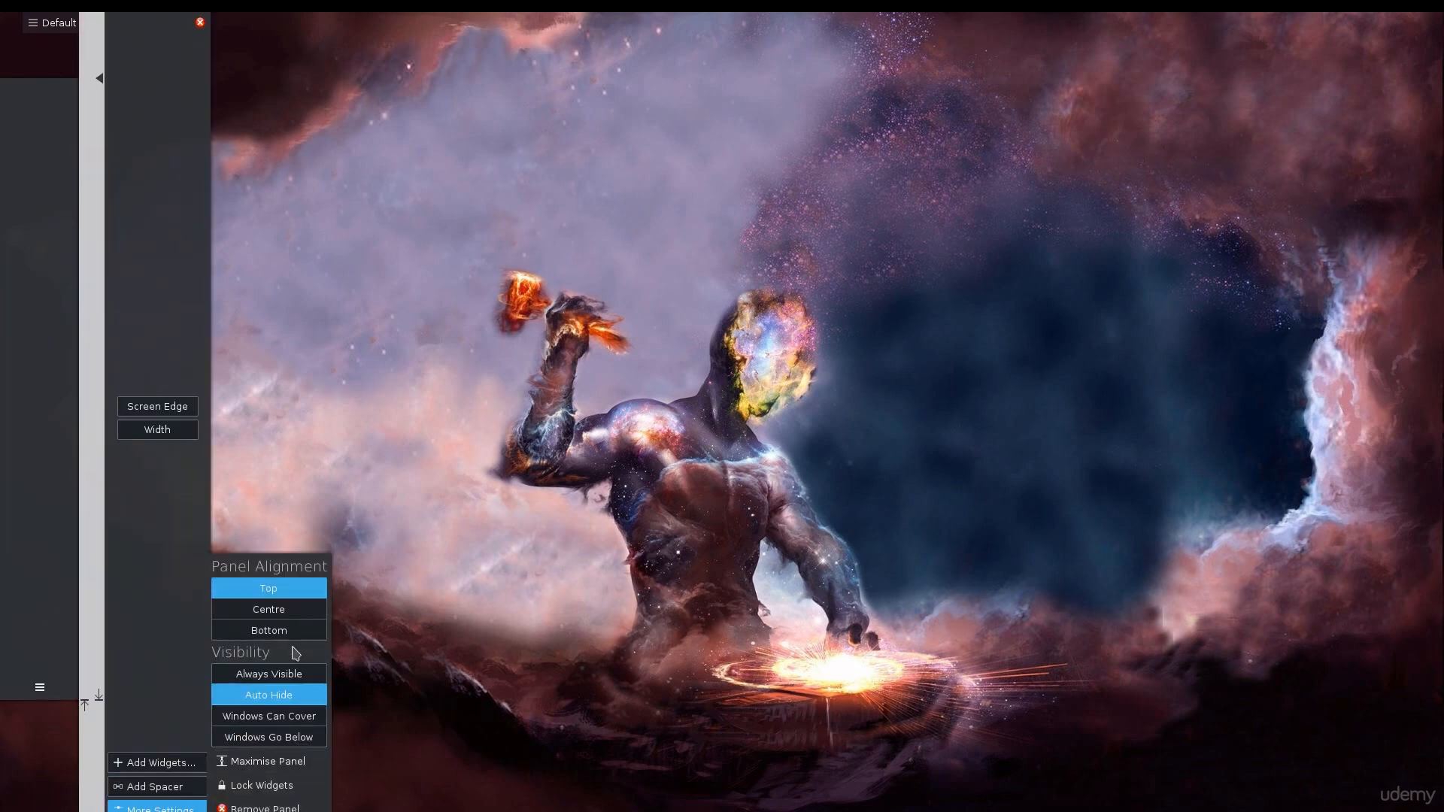
left_click(625, 407)
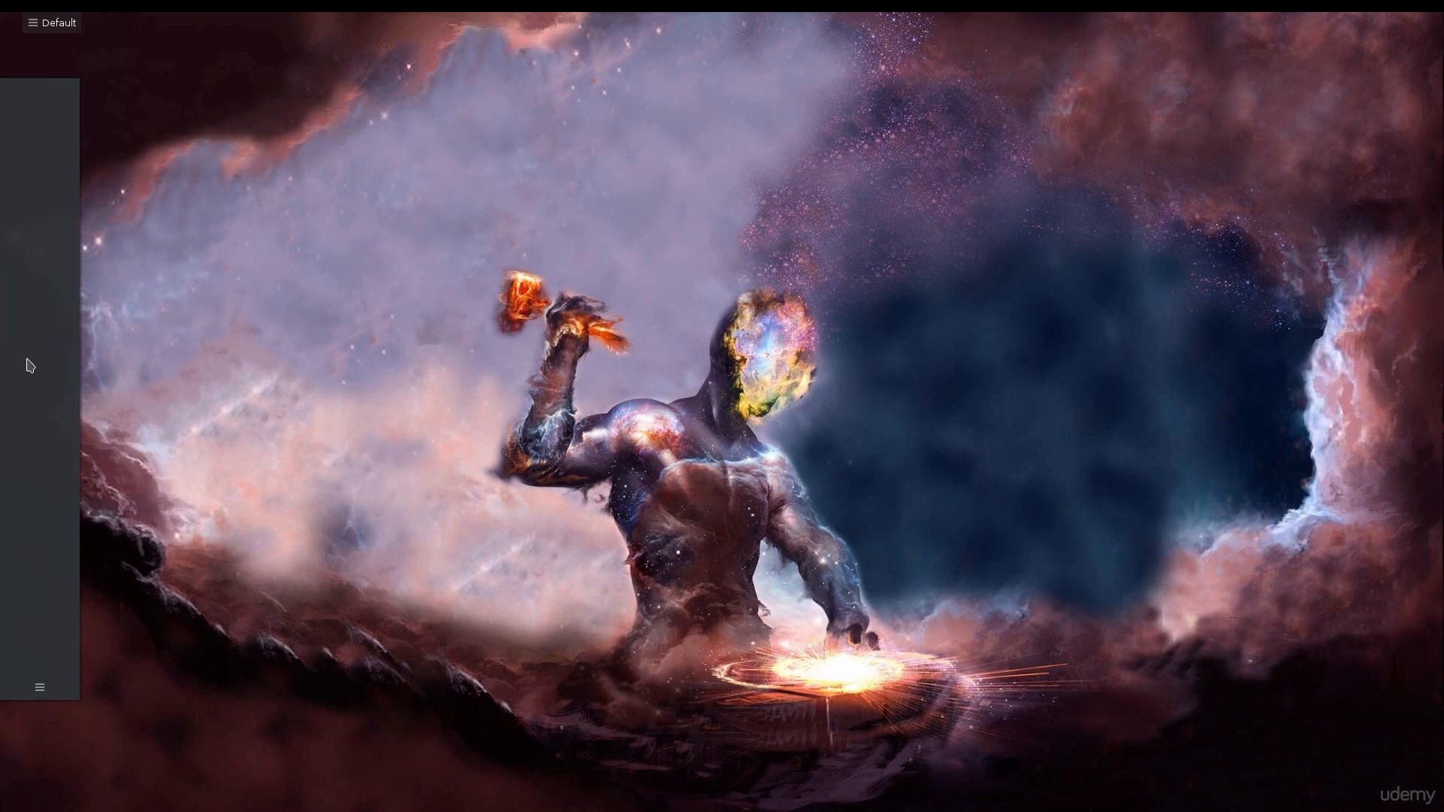
Add the Web Browser and System Settings launchers from the application menu to the left panel.
mouse_move(30, 14)
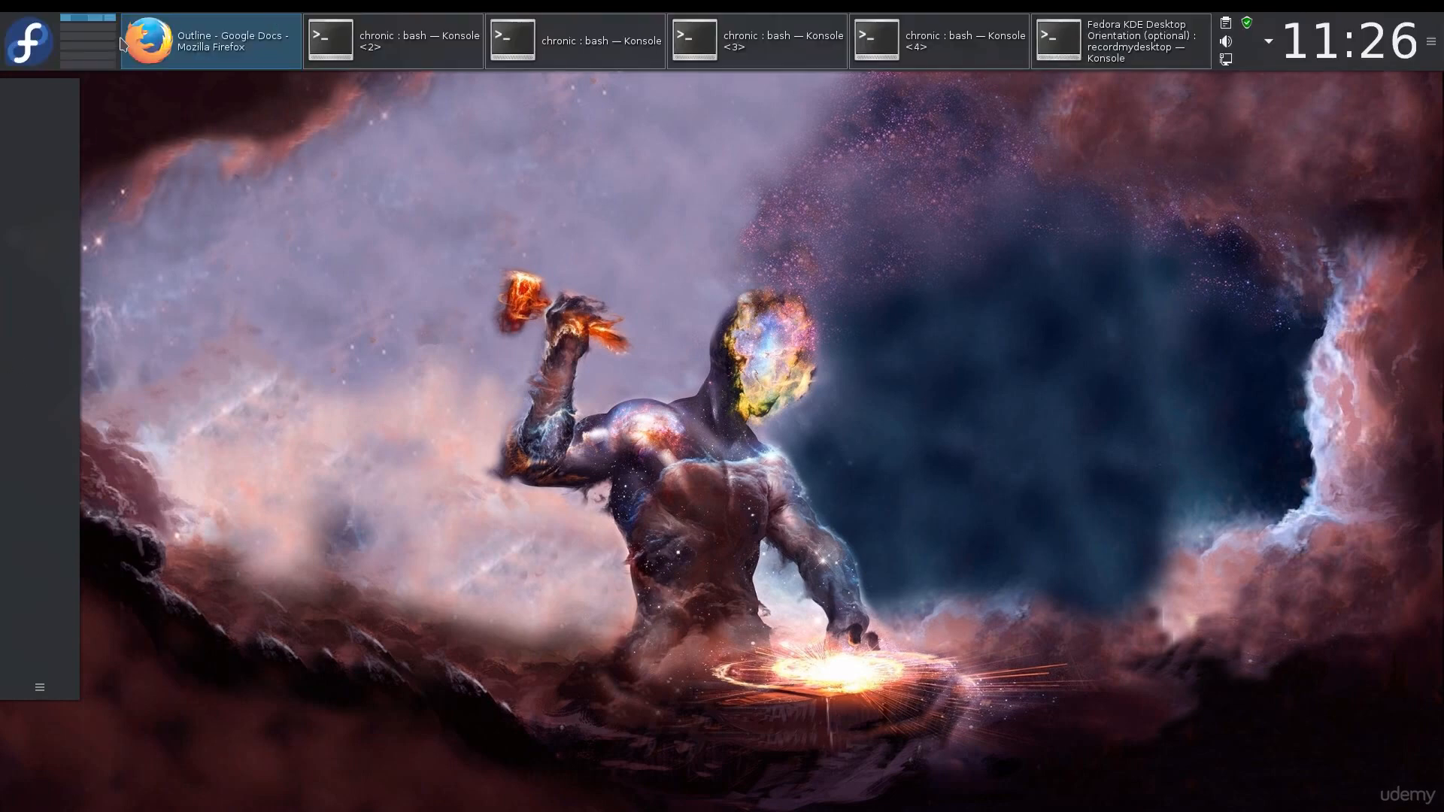
left_click(28, 41)
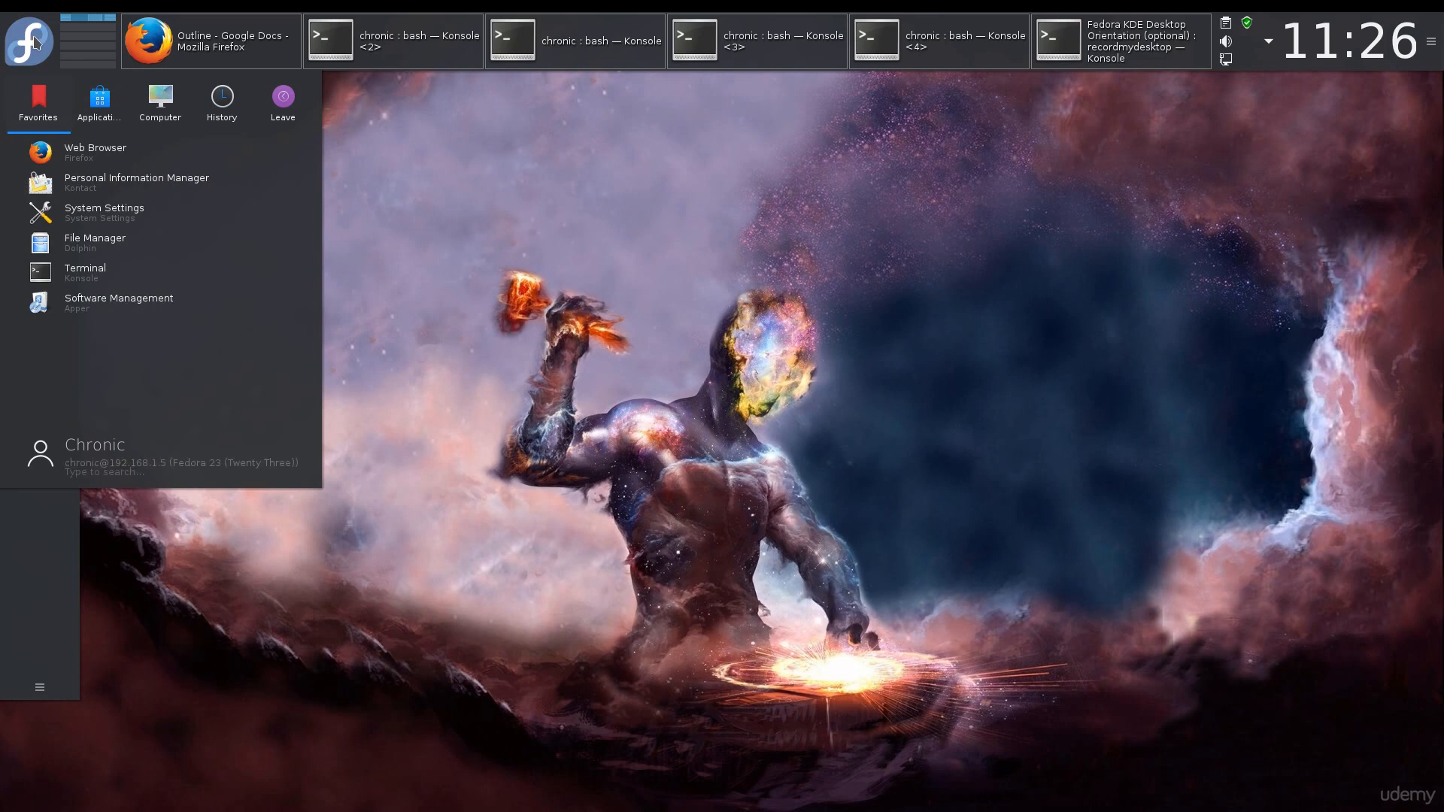
left_click_drag(75, 153, 42, 540)
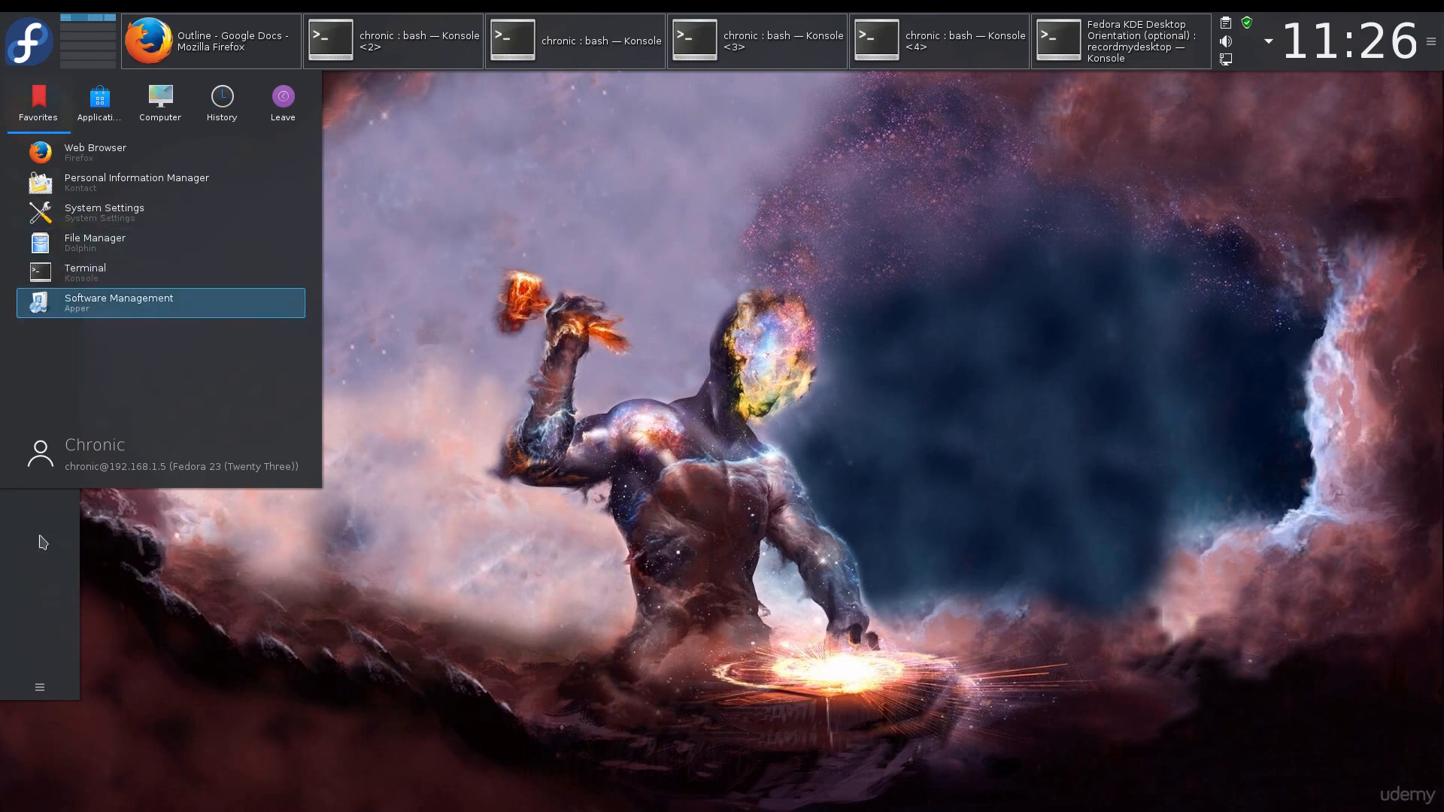
left_click(173, 570)
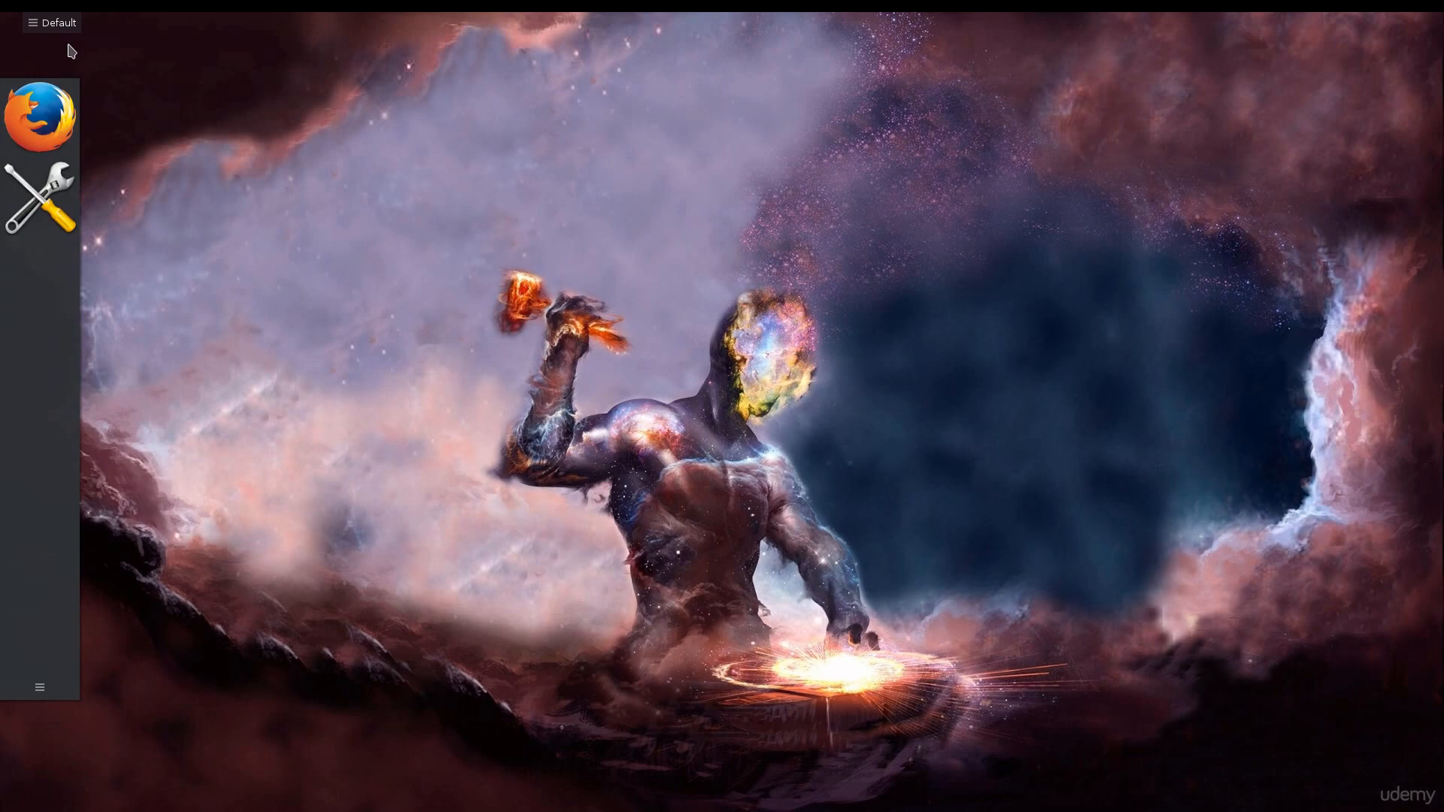
Remove the left launcher panel through its panel settings.
left_click(32, 688)
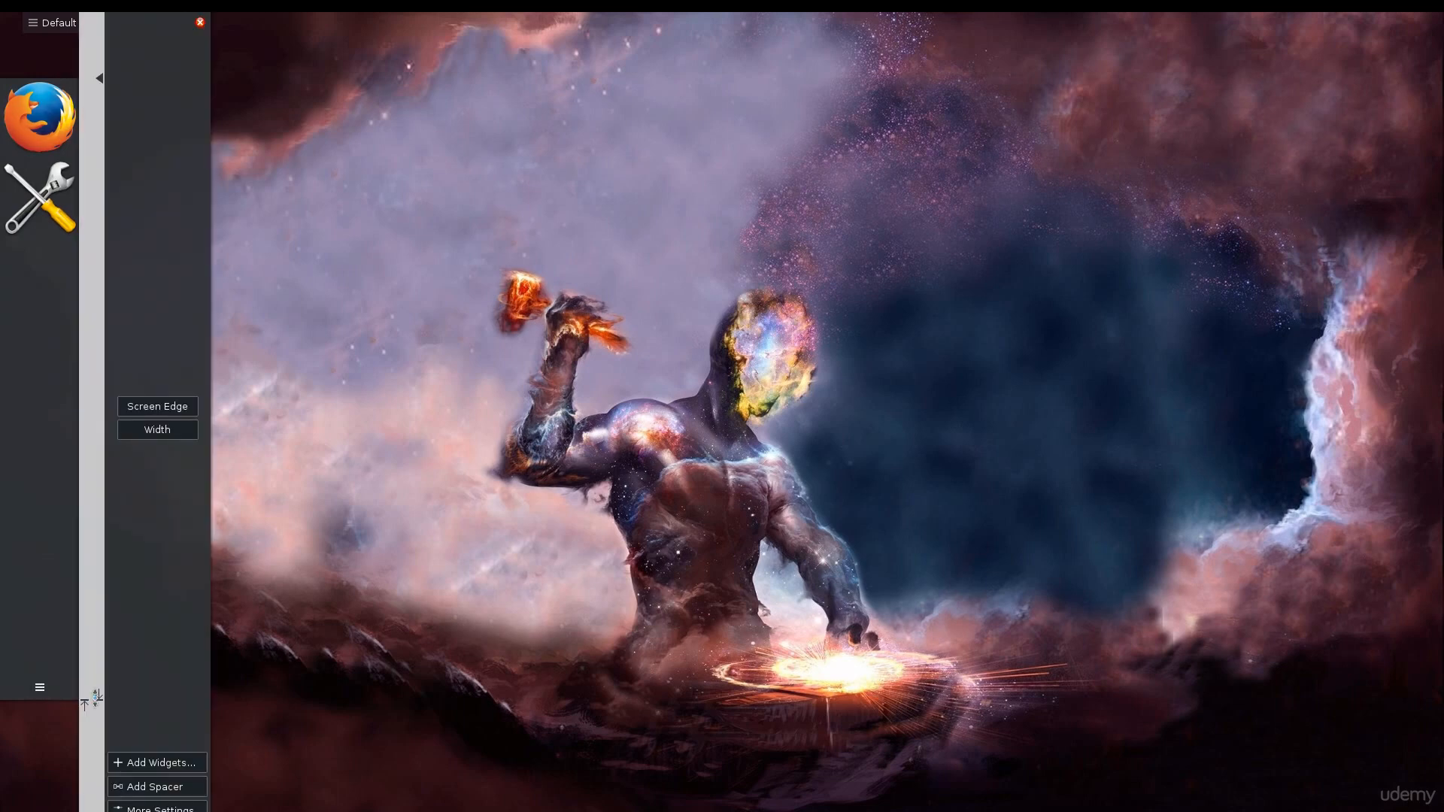
left_click(200, 22)
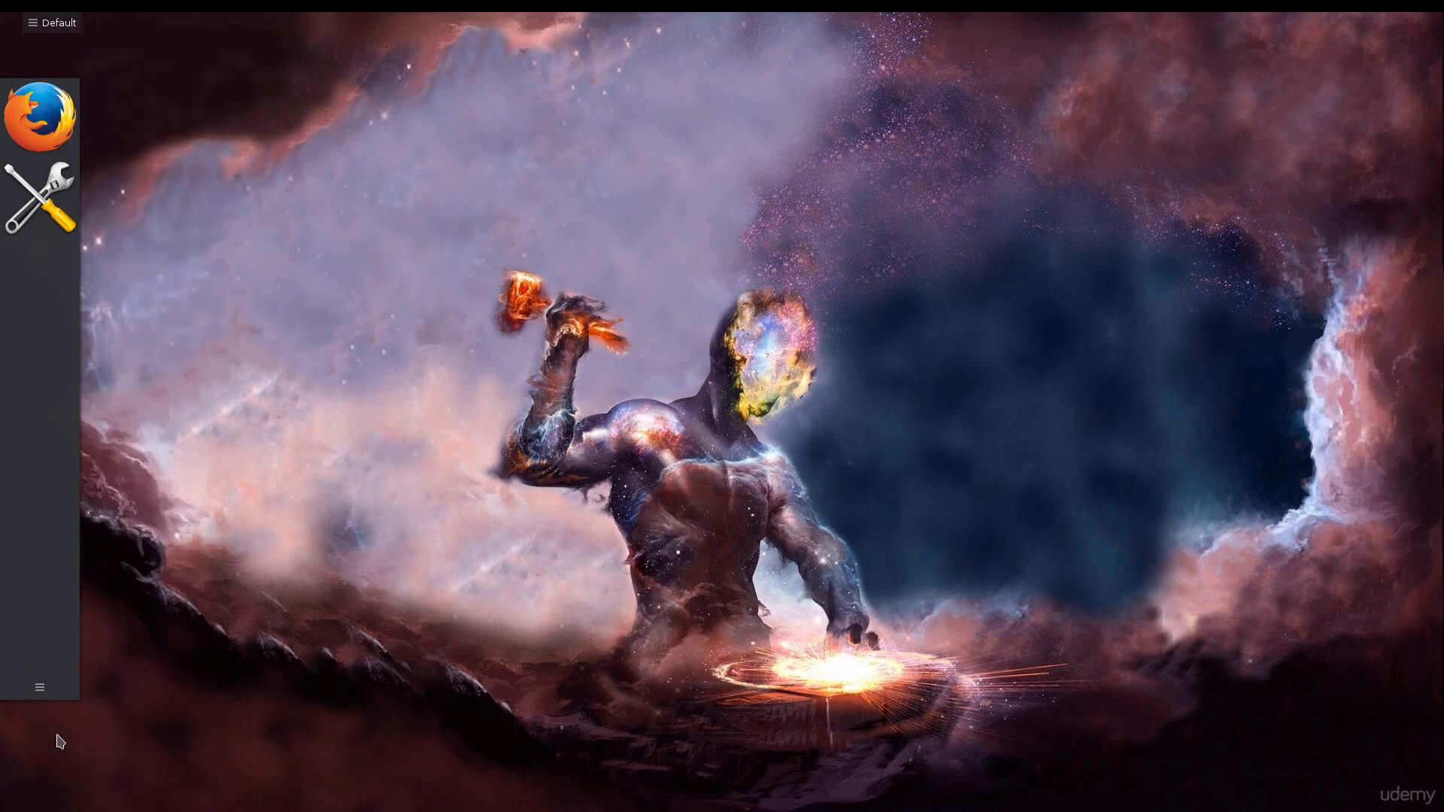
left_click(39, 687)
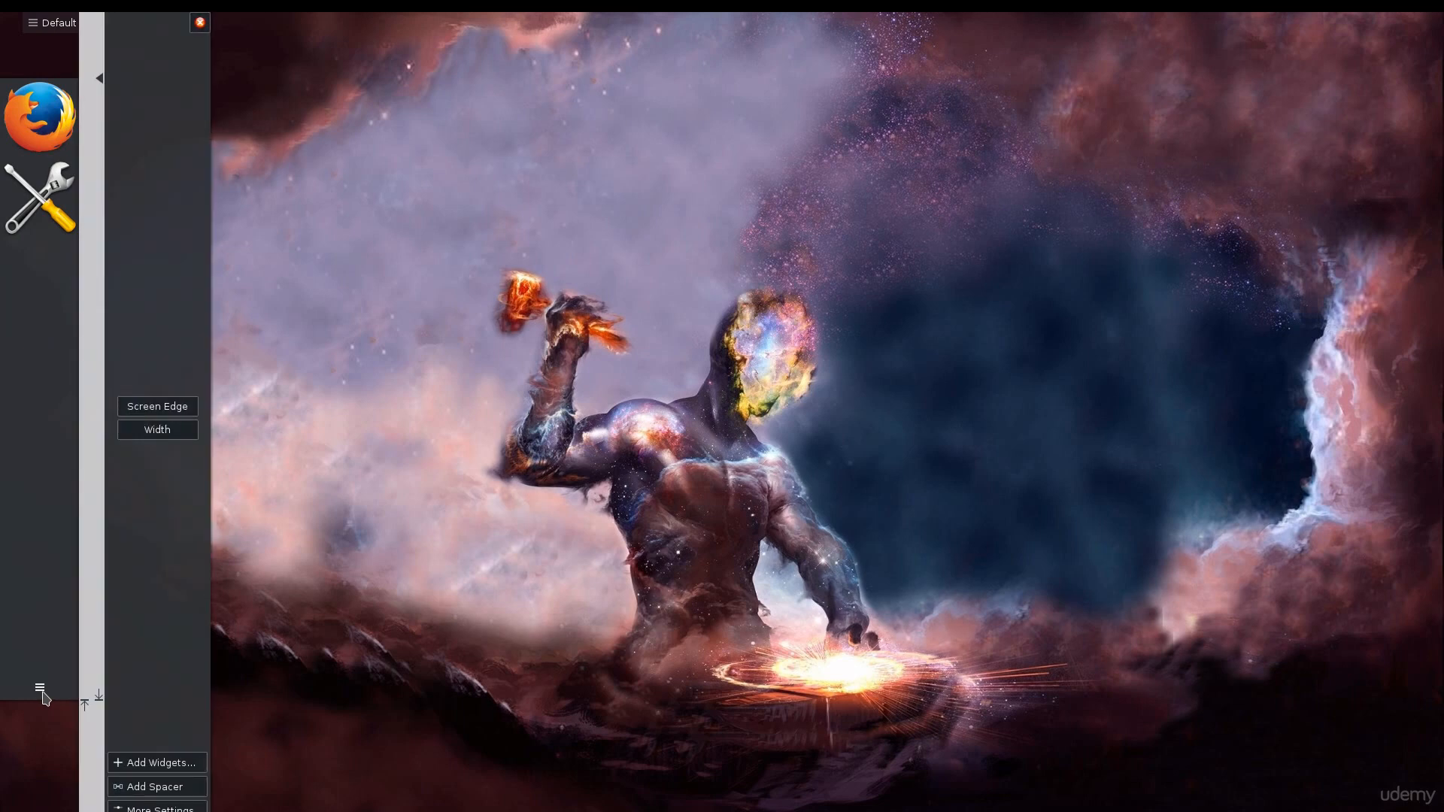
left_click(175, 809)
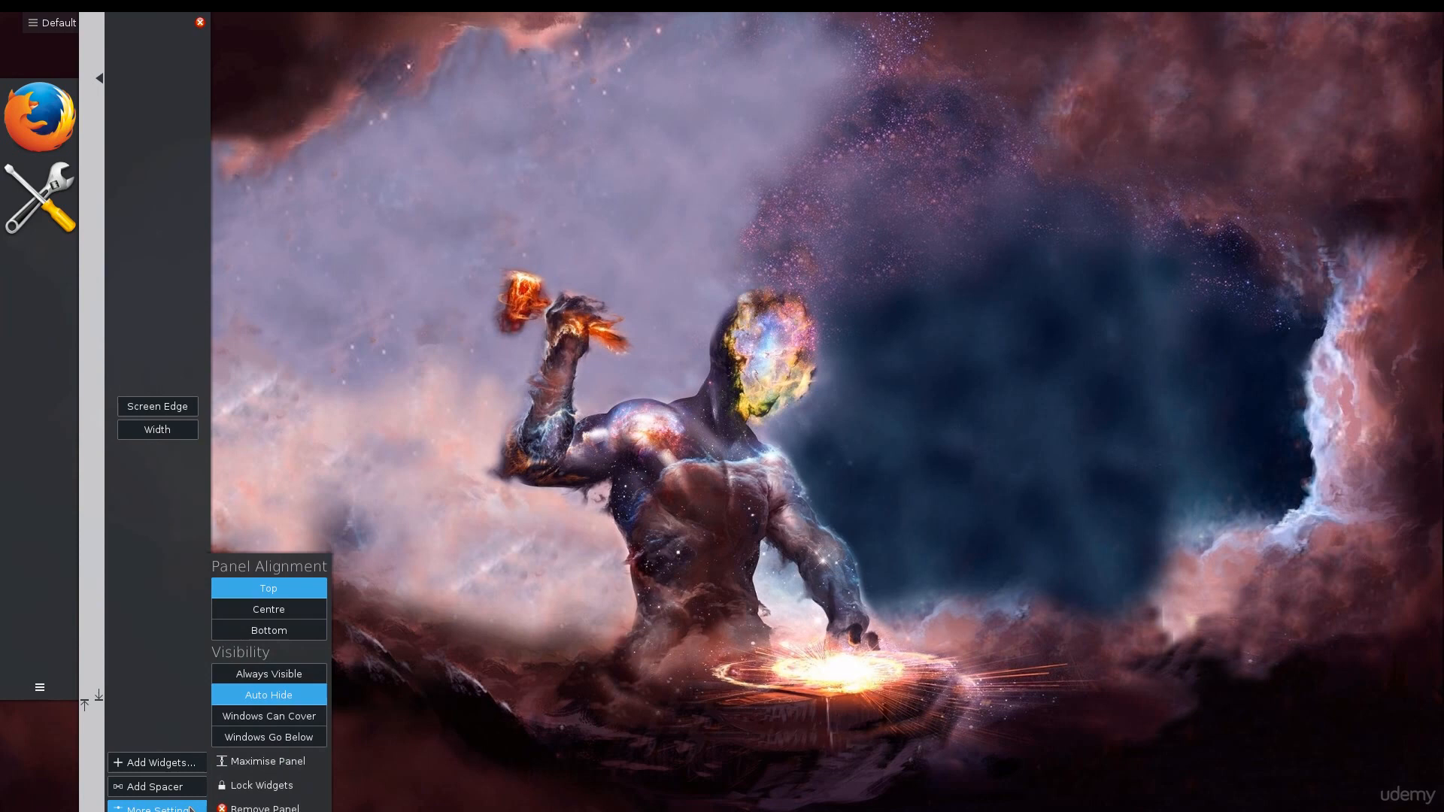
left_click(264, 808)
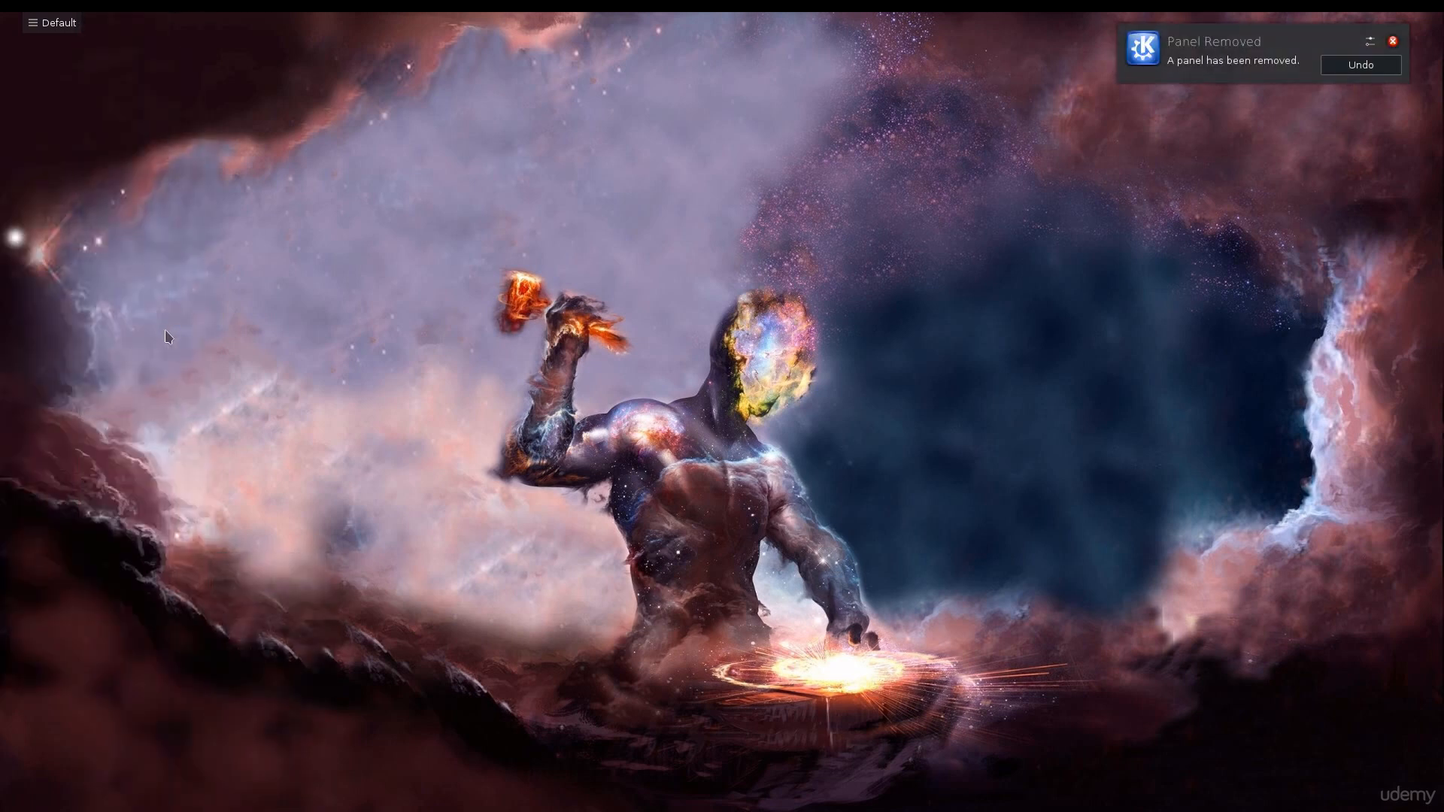
Open the auto-hidden top panel's Status & Notifications popup and close it again.
left_click(1360, 65)
left_click(1268, 41)
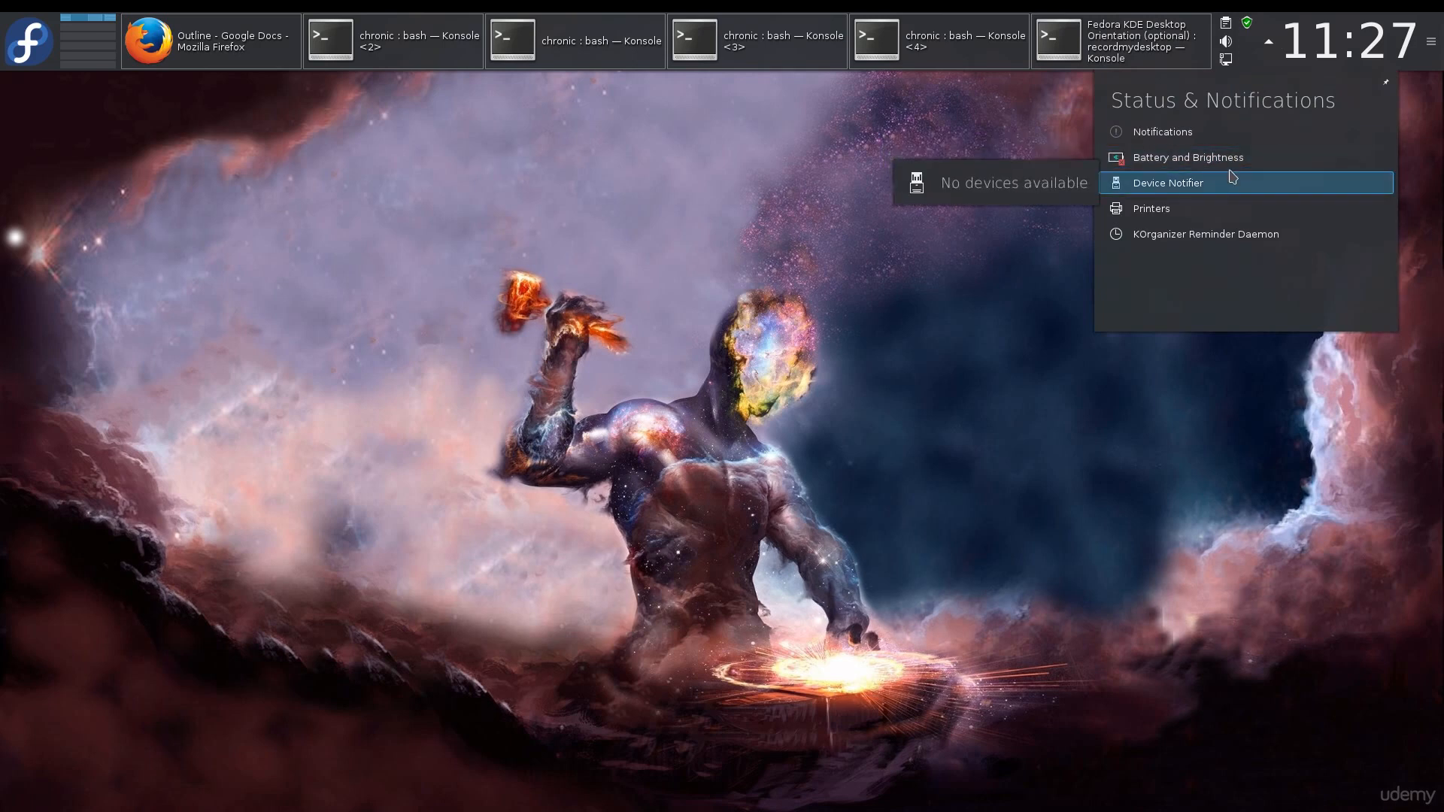
left_click(1226, 64)
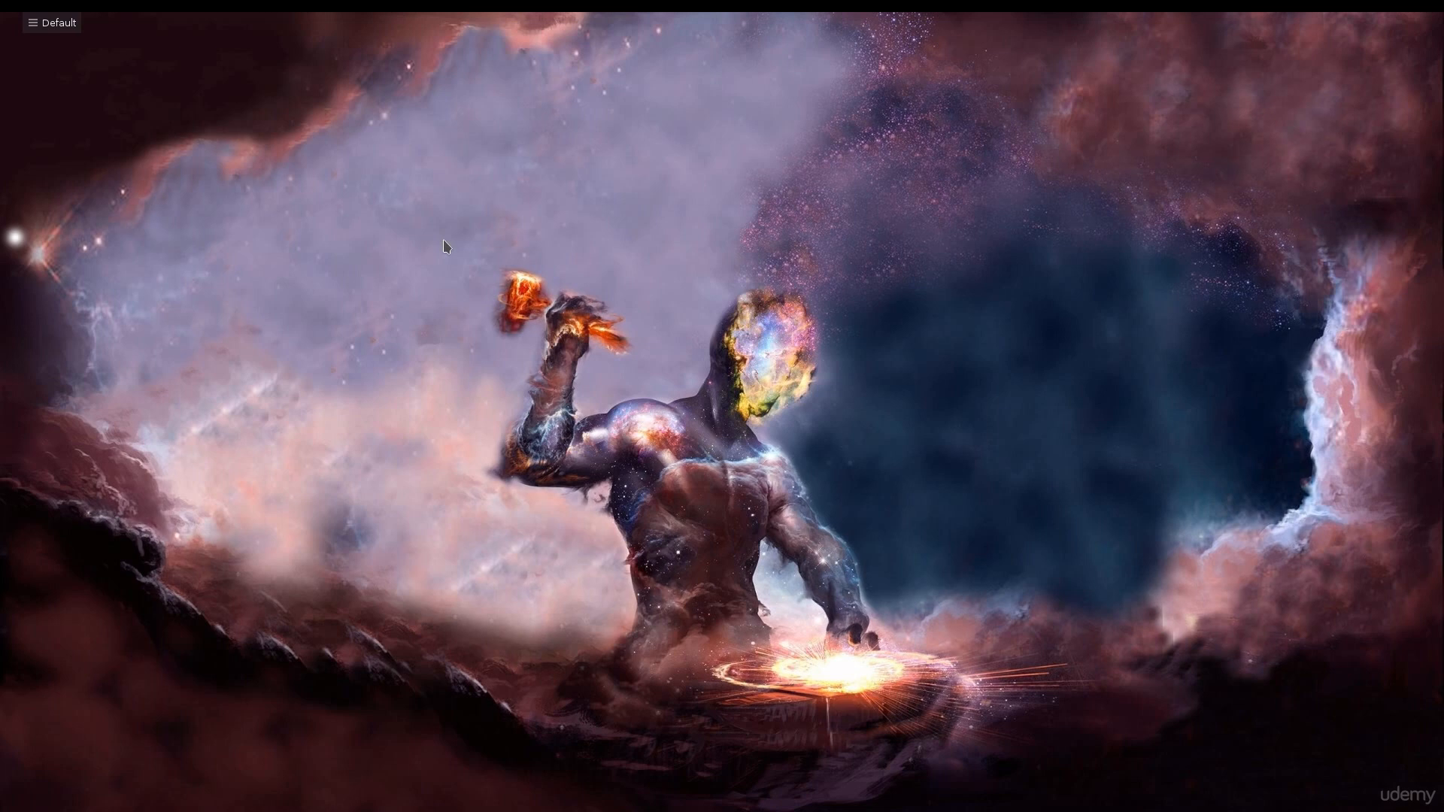
Launch System Settings from the application menu favourites and view the Display and Monitor page before returning to all settings.
mouse_move(97, 13)
left_click(34, 66)
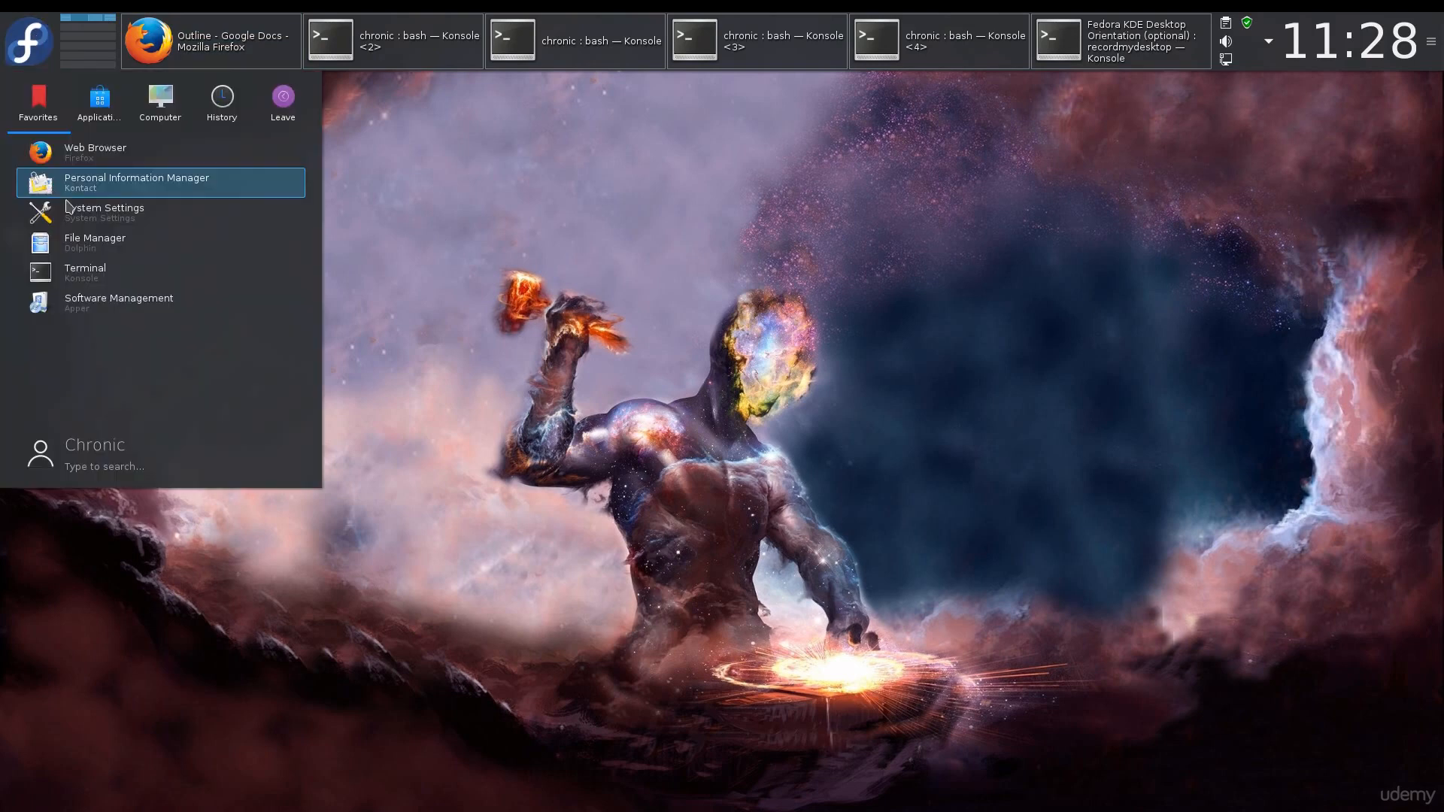
left_click(97, 211)
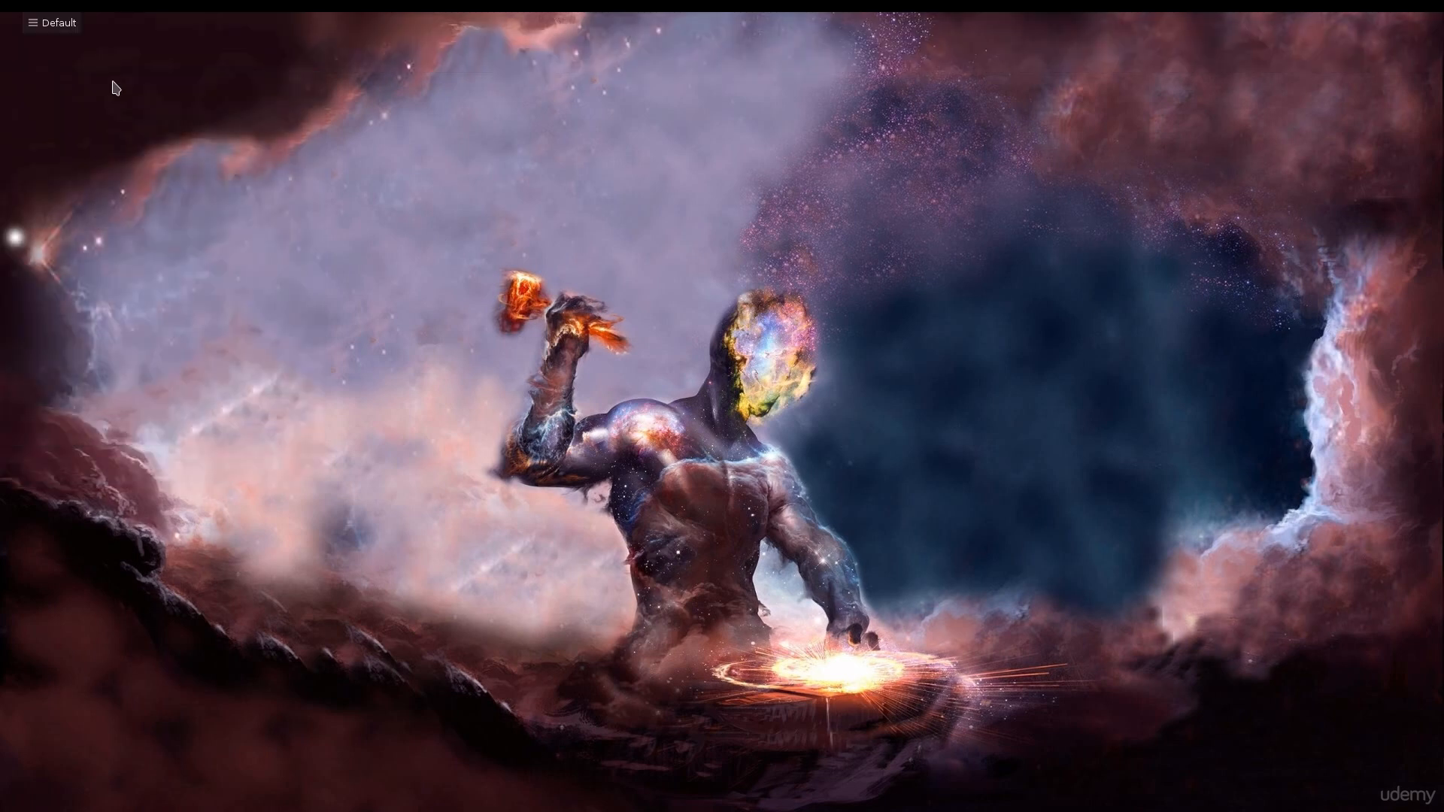
left_click_drag(1405, 53, 713, 33)
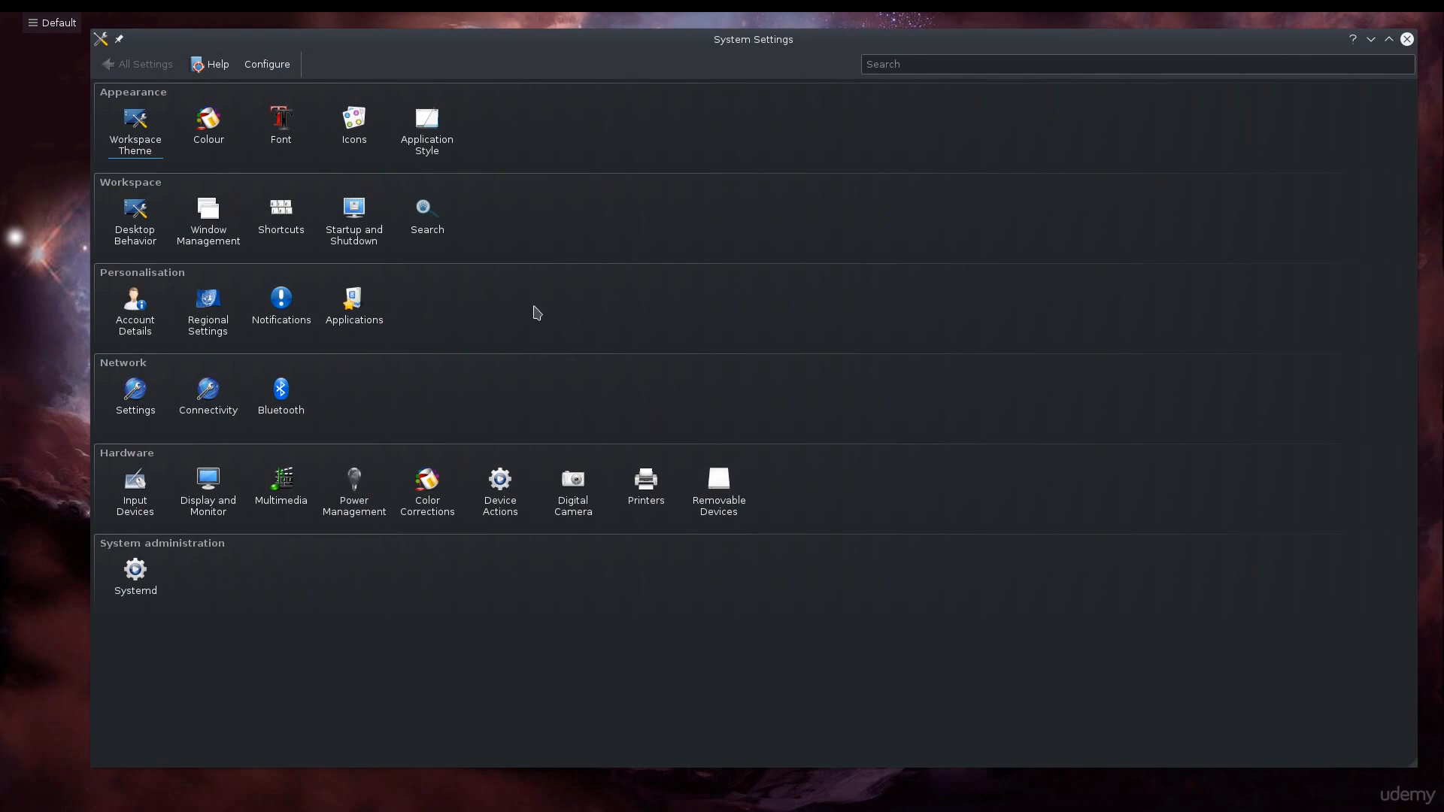
left_click(209, 485)
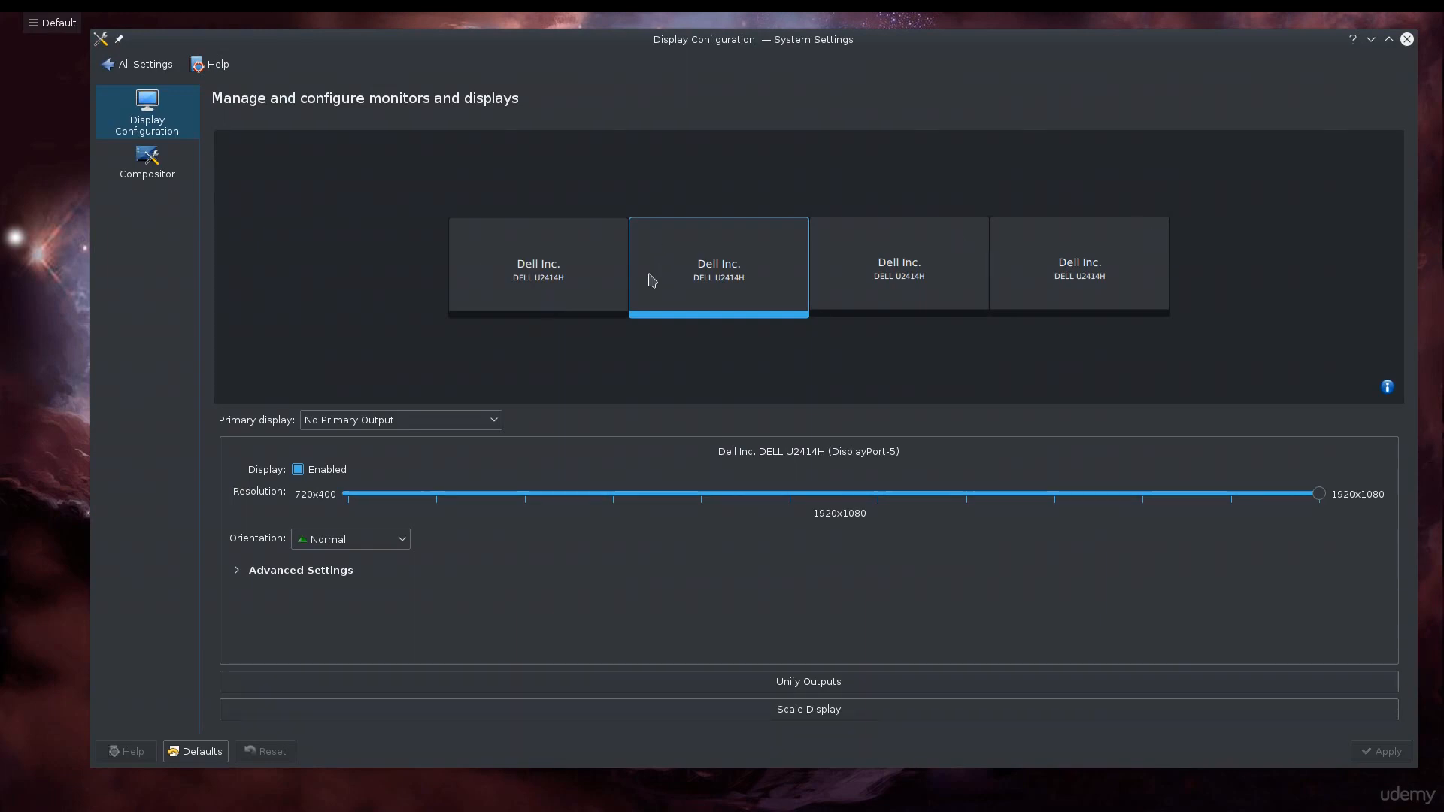
left_click(149, 72)
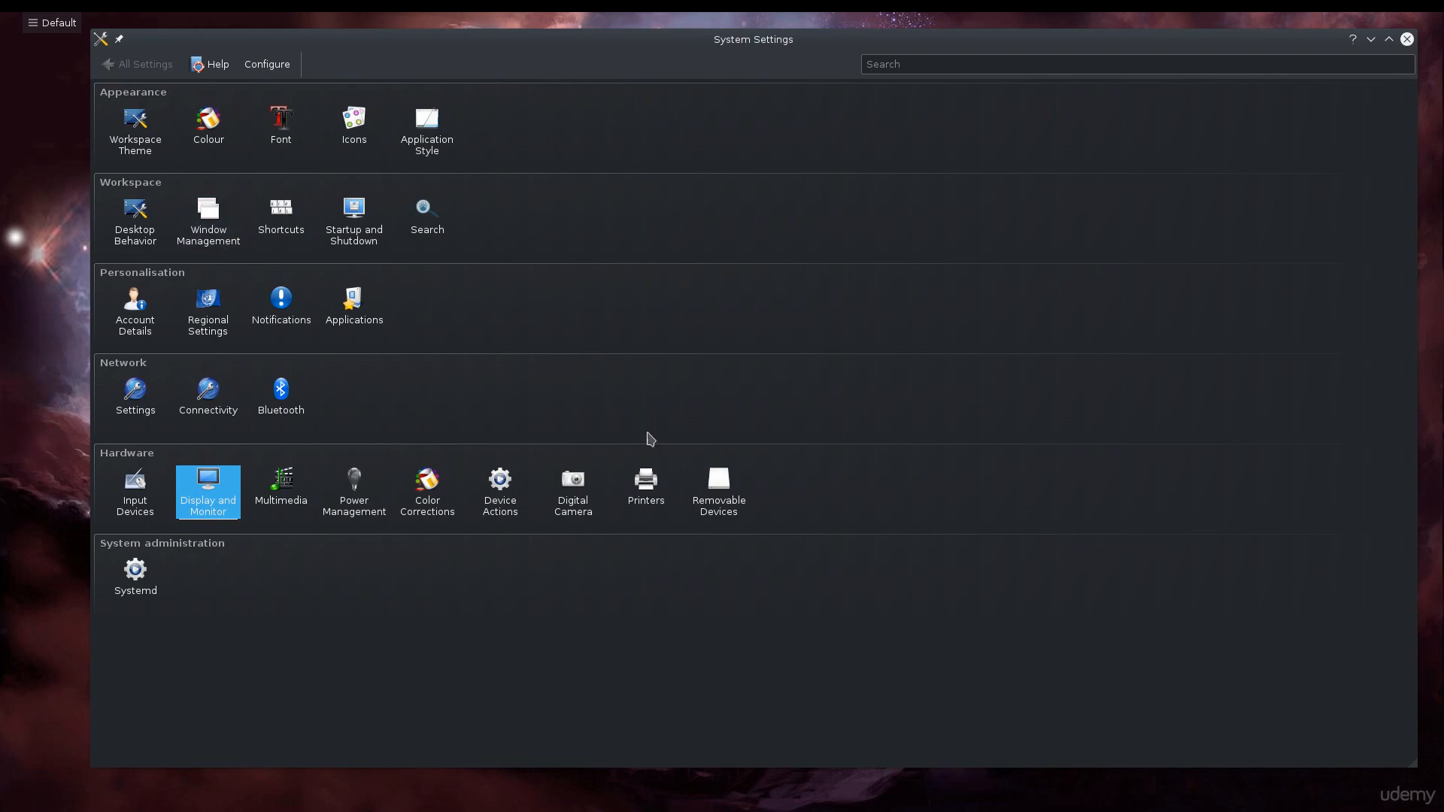
Apply the Breeze Light desktop theme under Workspace Theme, then switch to and apply the Oxygen desktop theme.
left_click(157, 151)
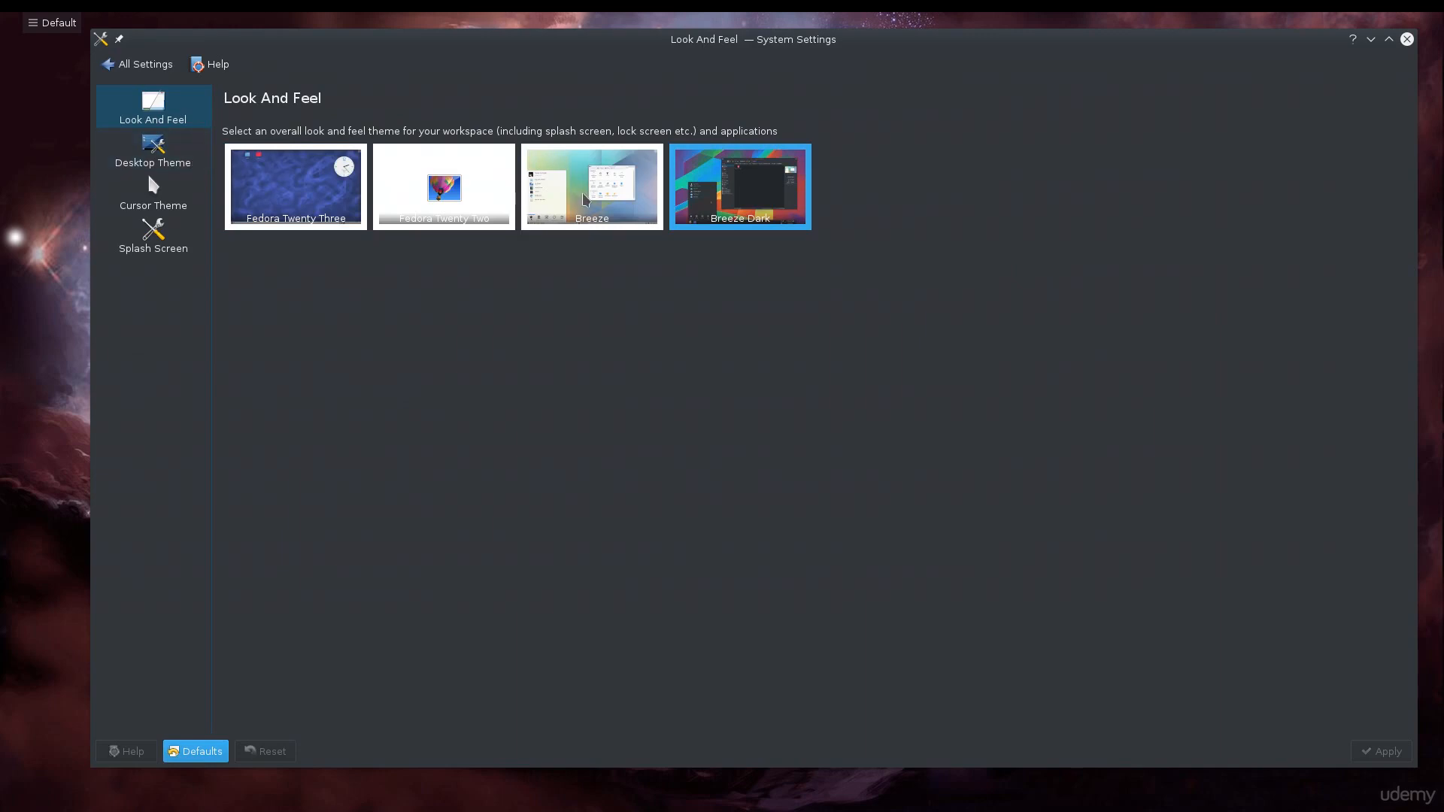
left_click(175, 147)
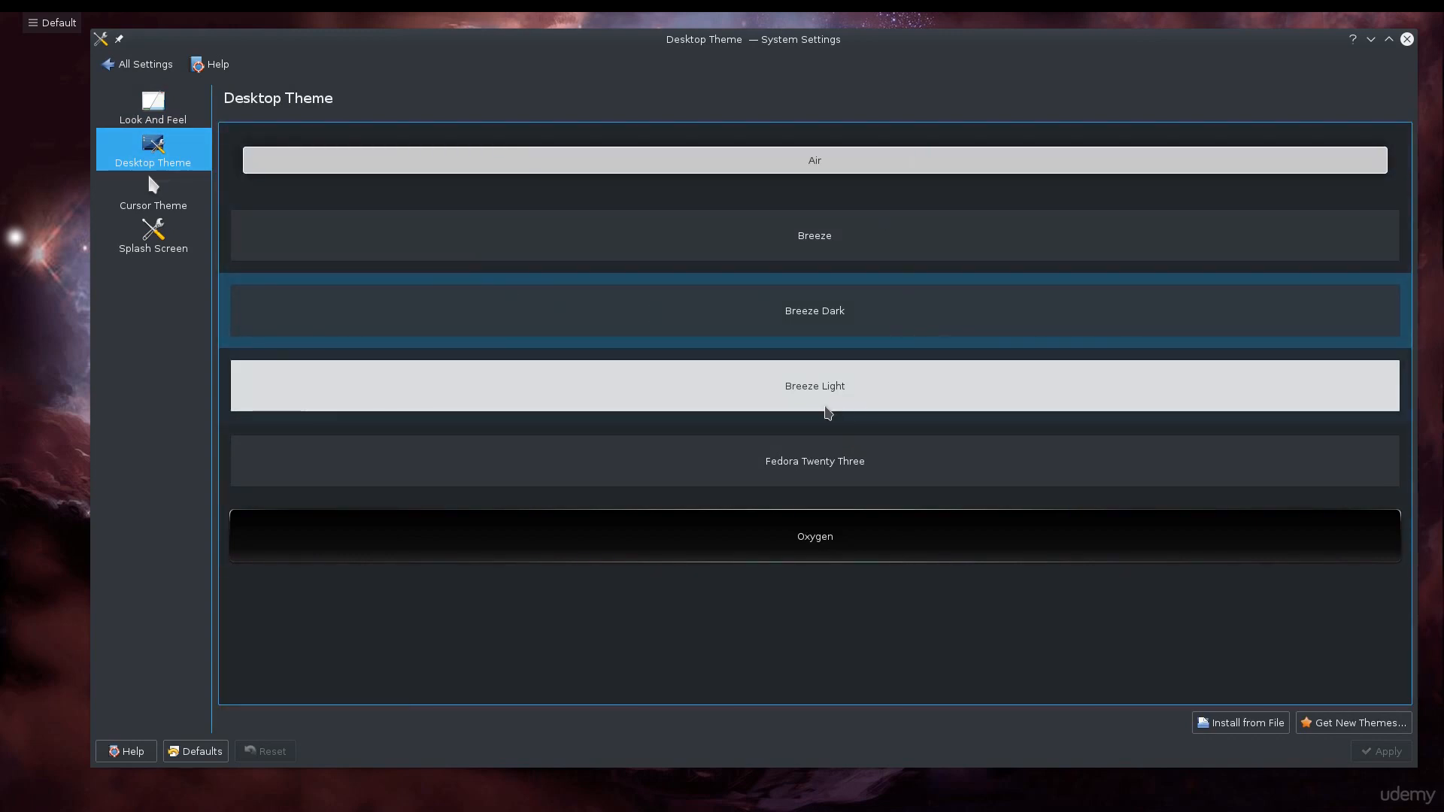
left_click(913, 377)
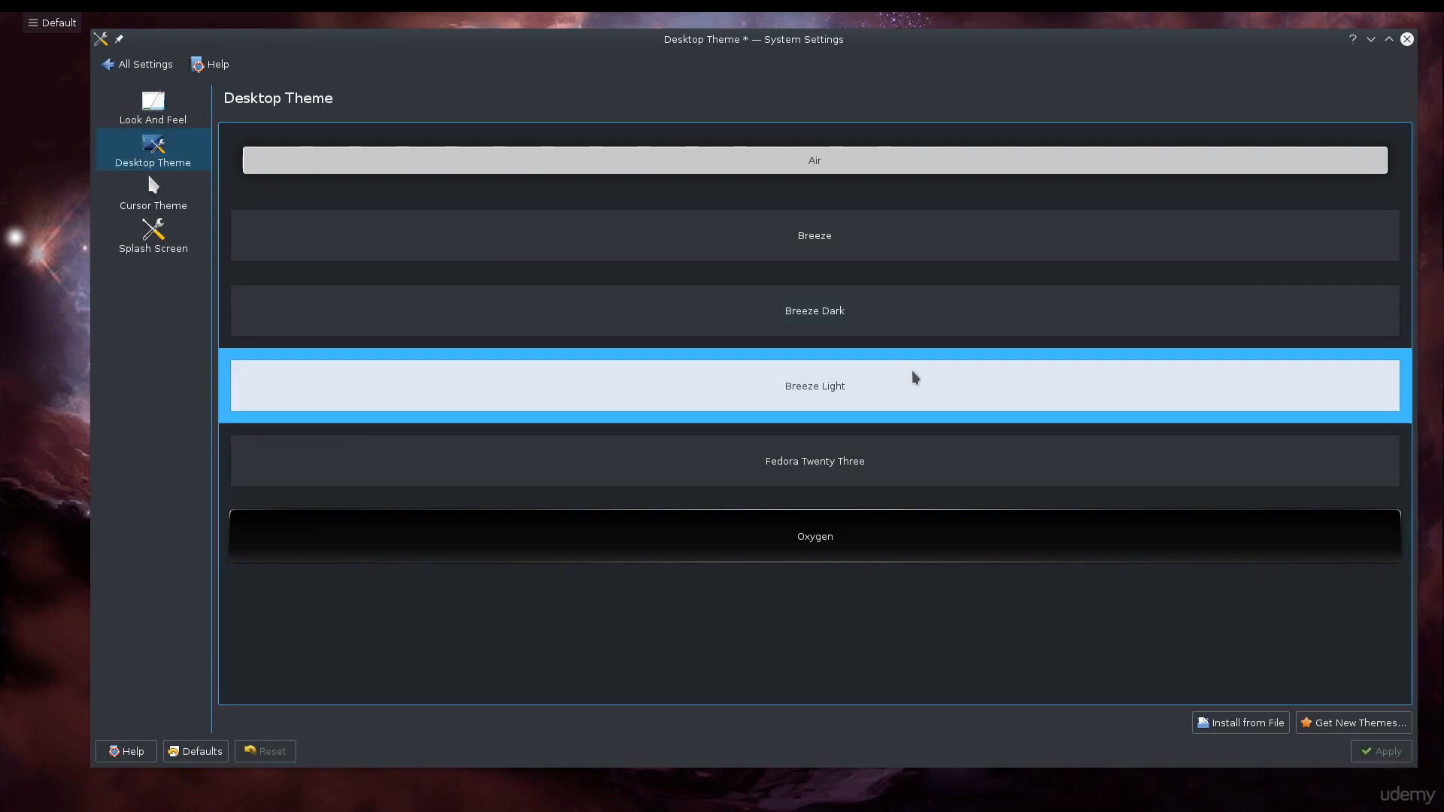
left_click(1382, 751)
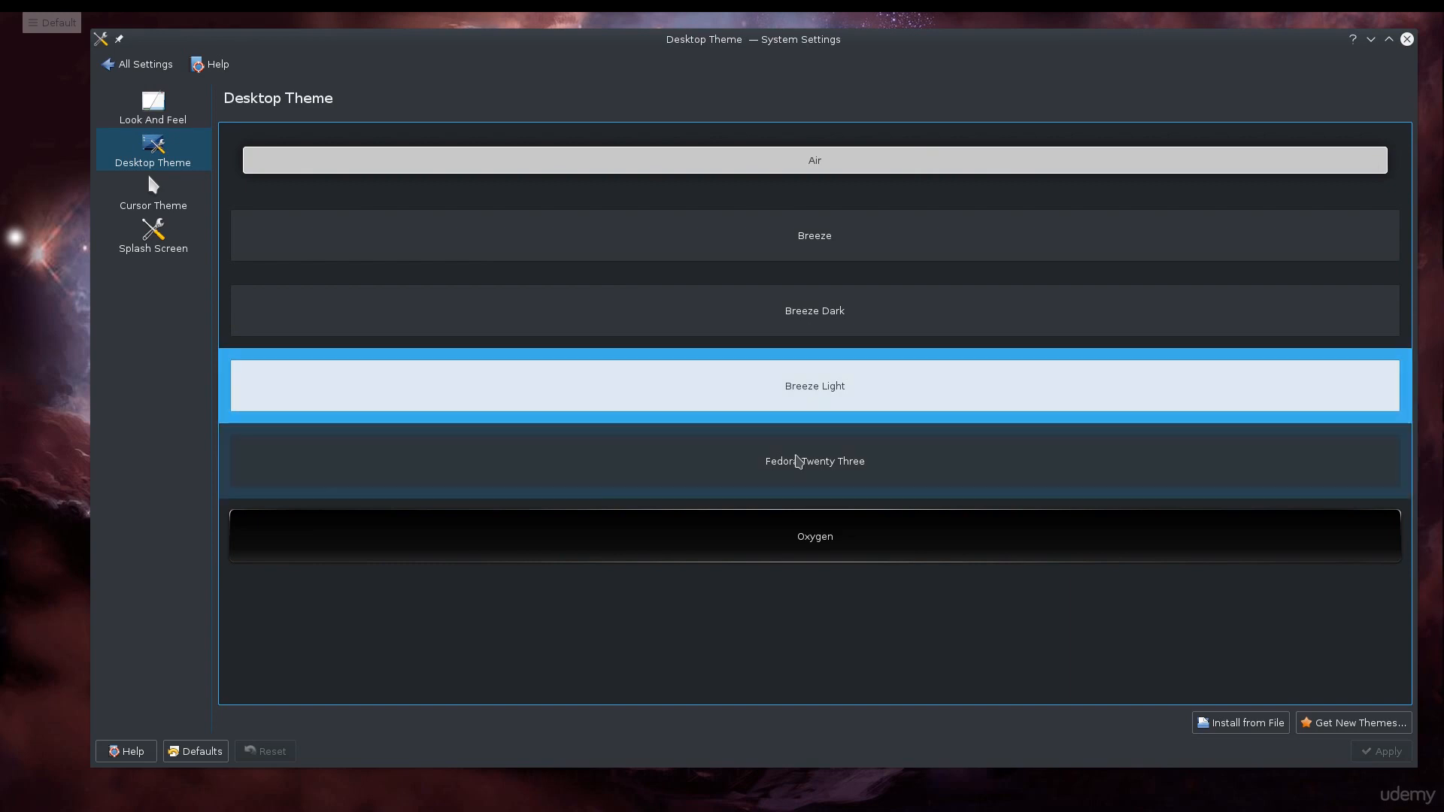
left_click(800, 524)
left_click(1382, 752)
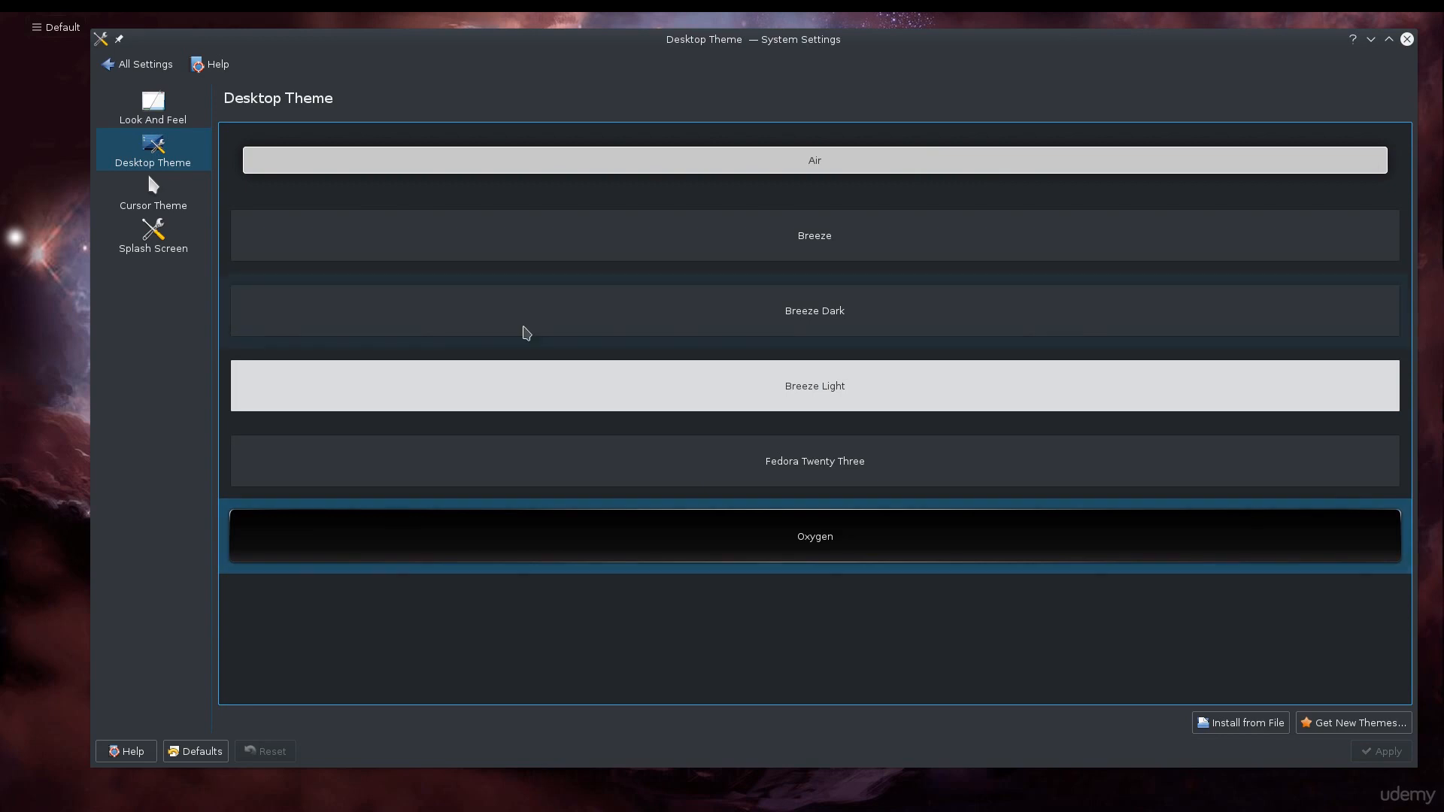
Browse the Cursor Theme and Splash Screen pages, then return to all settings.
mouse_move(581, 15)
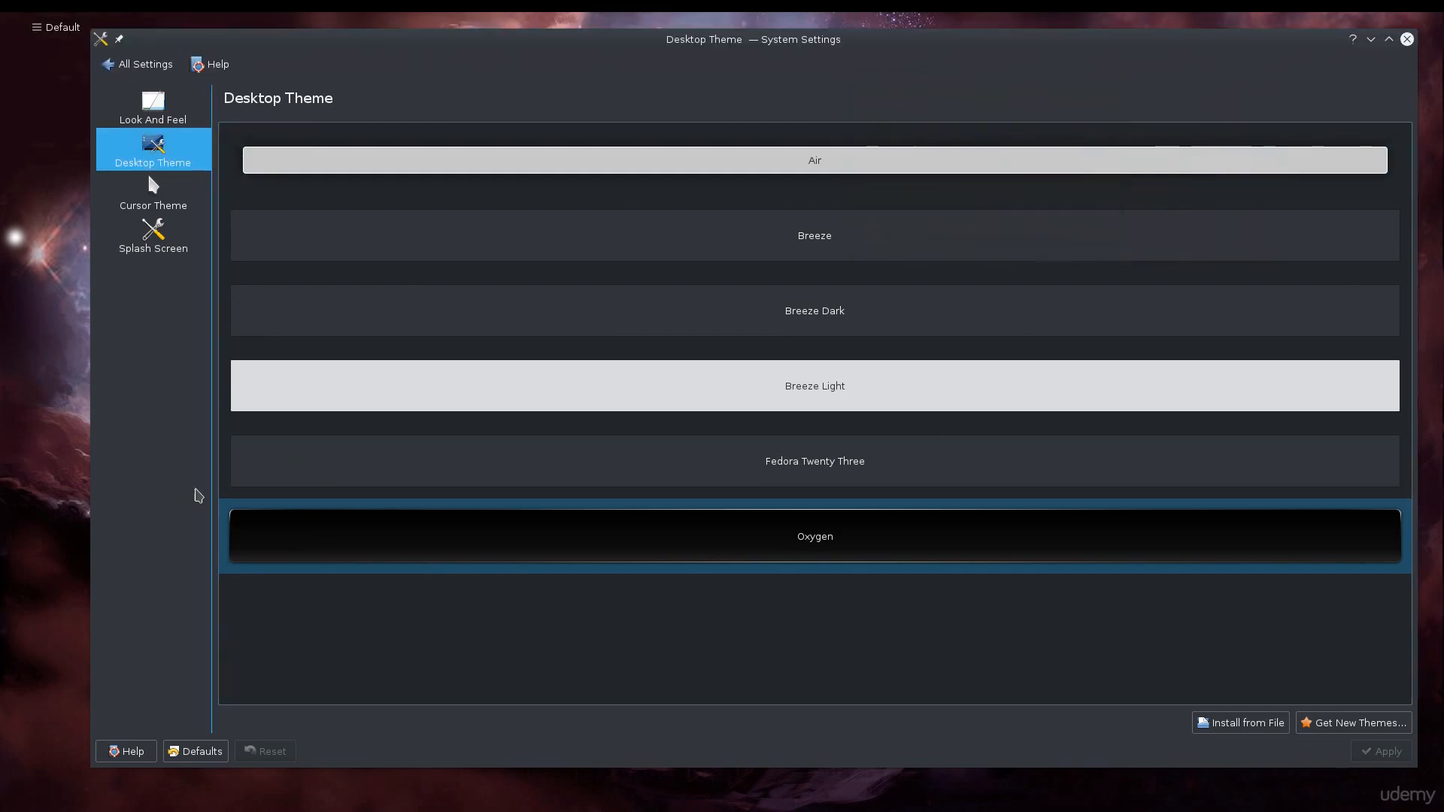
left_click(168, 213)
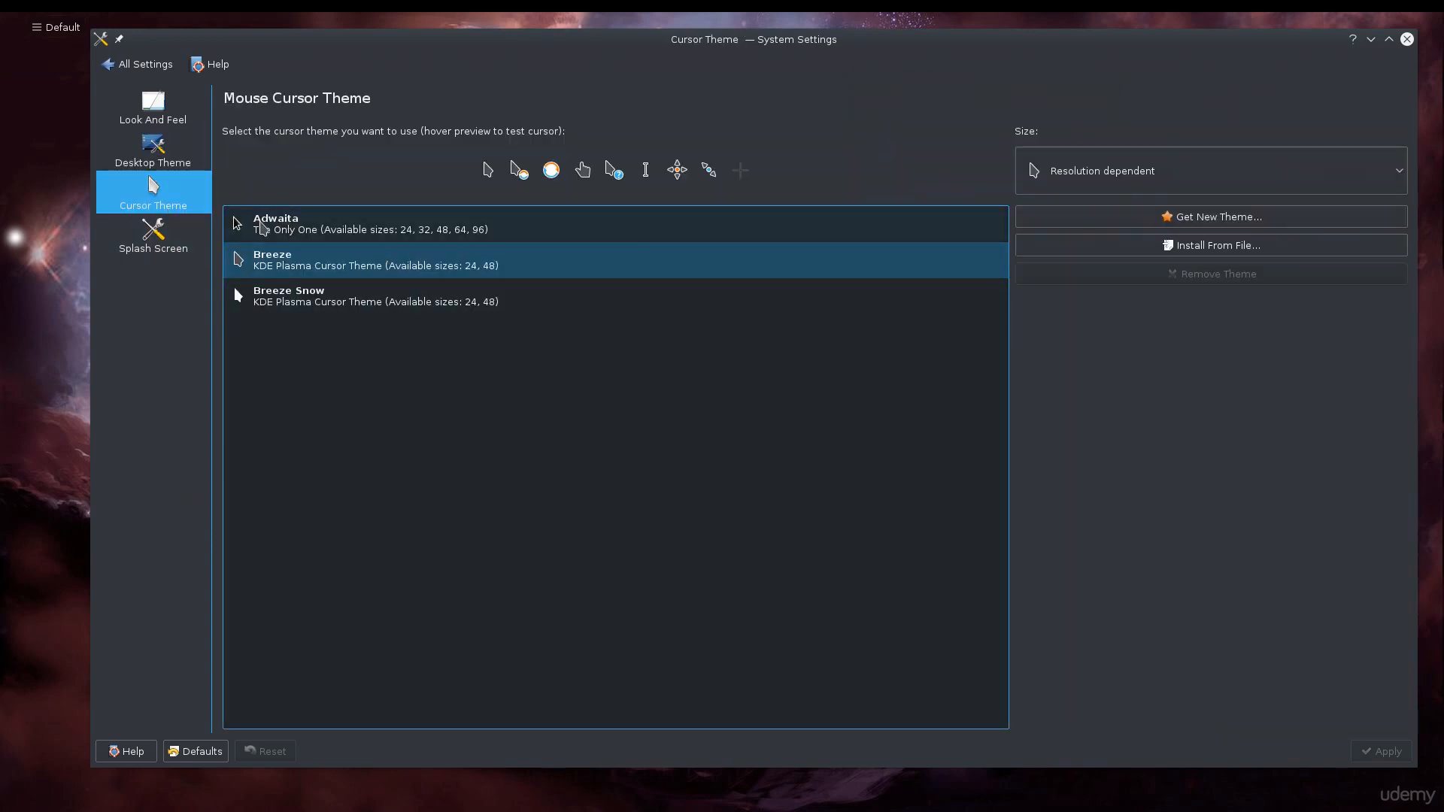
left_click(120, 255)
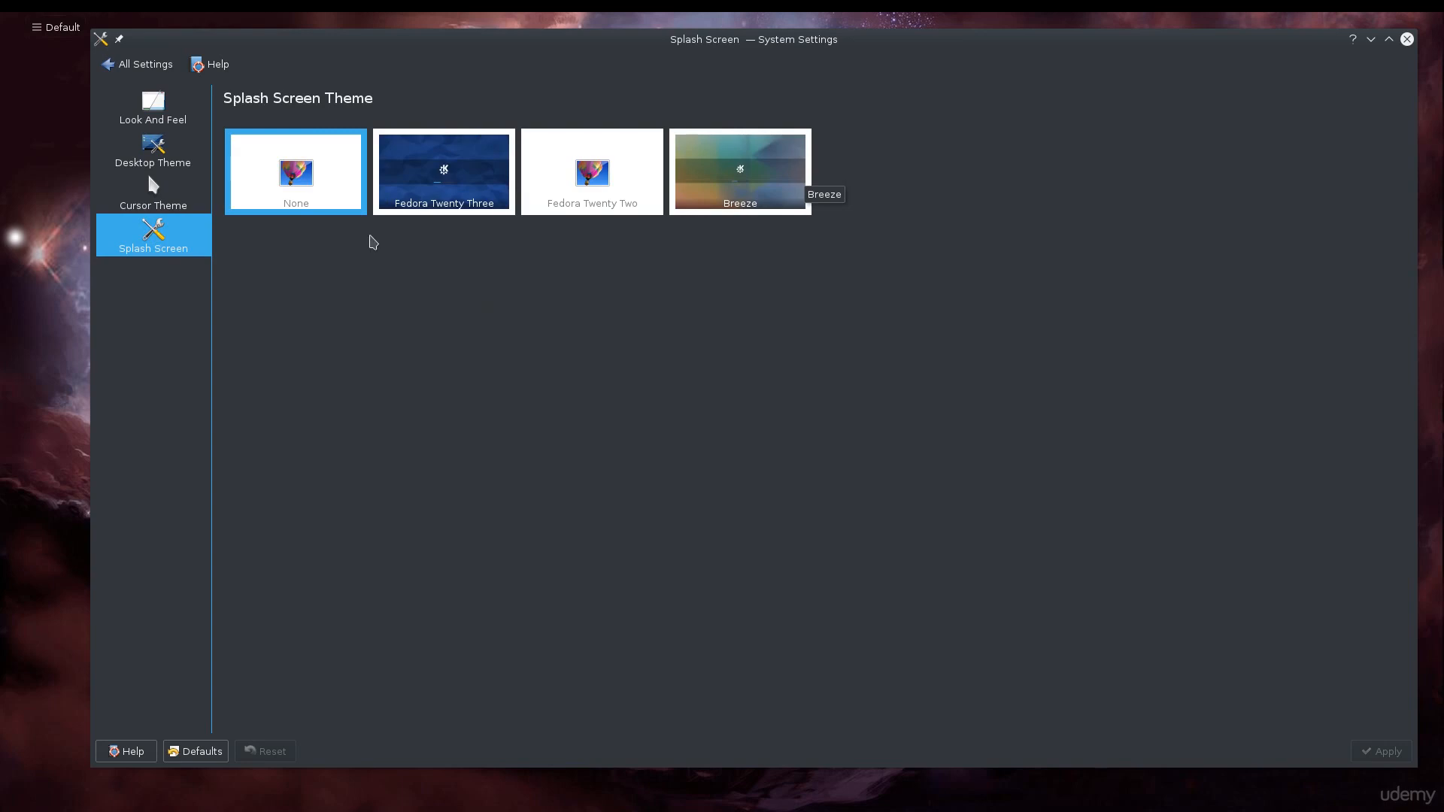
left_click(143, 66)
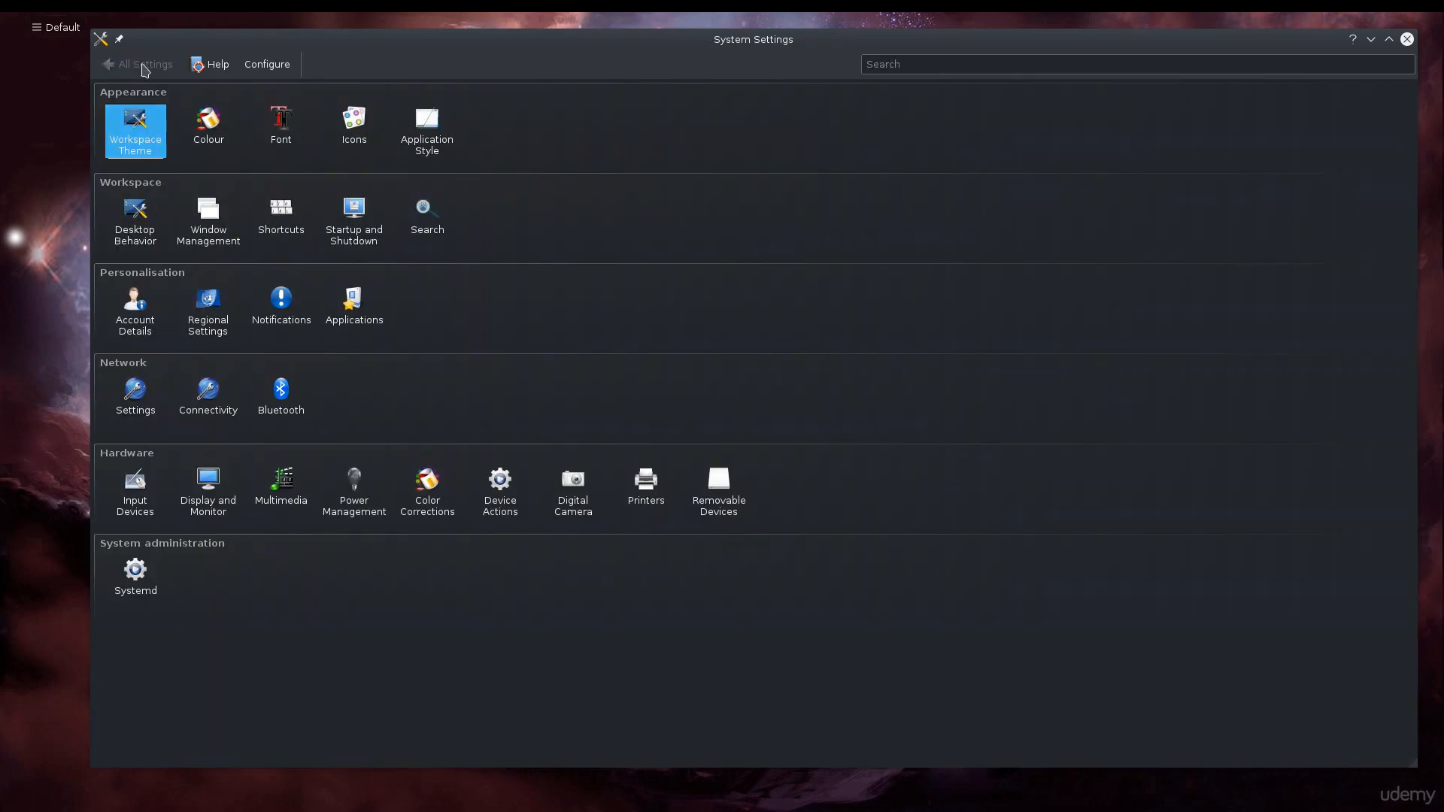
Review the Fonts and Font Management pages, then return to all settings.
left_click(281, 124)
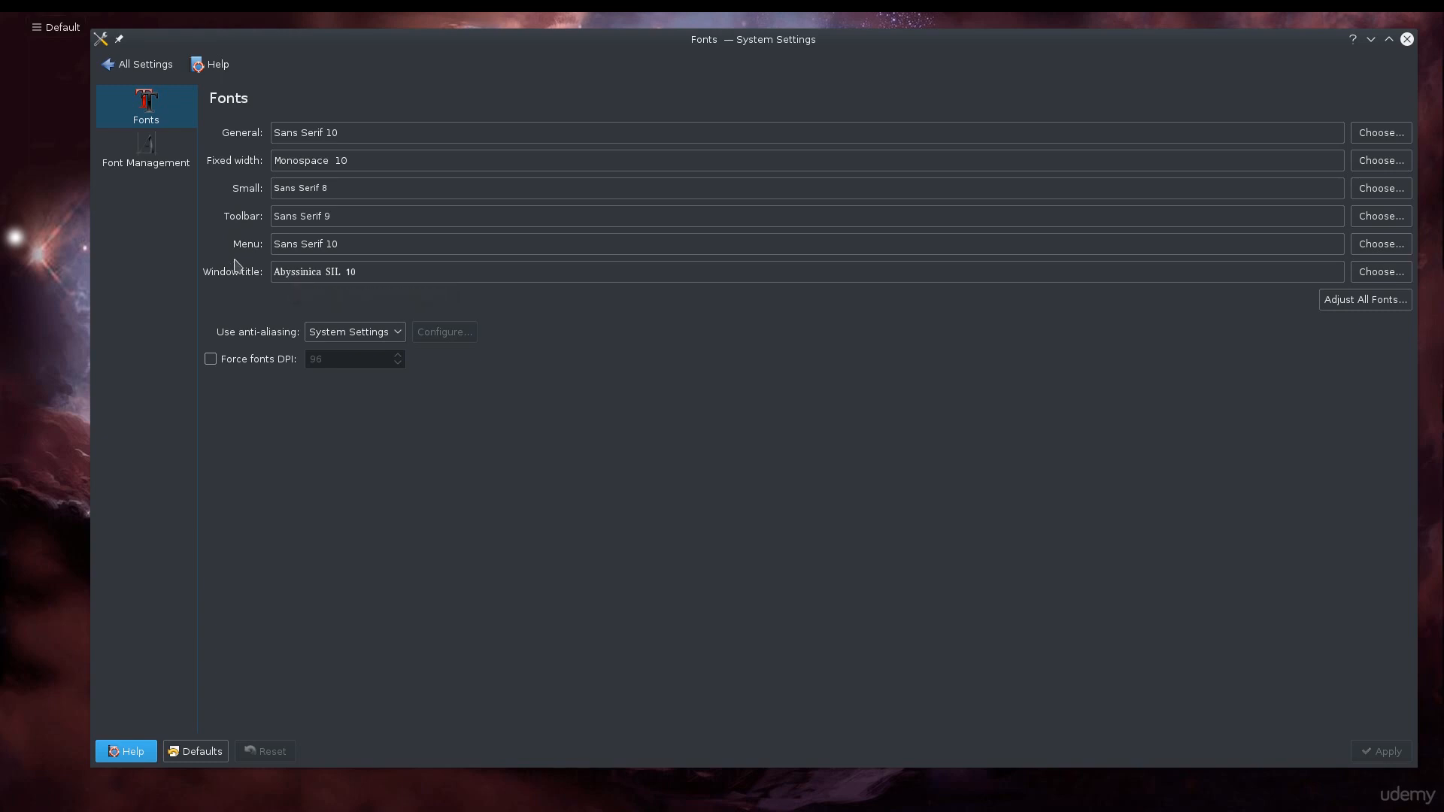
left_click(153, 162)
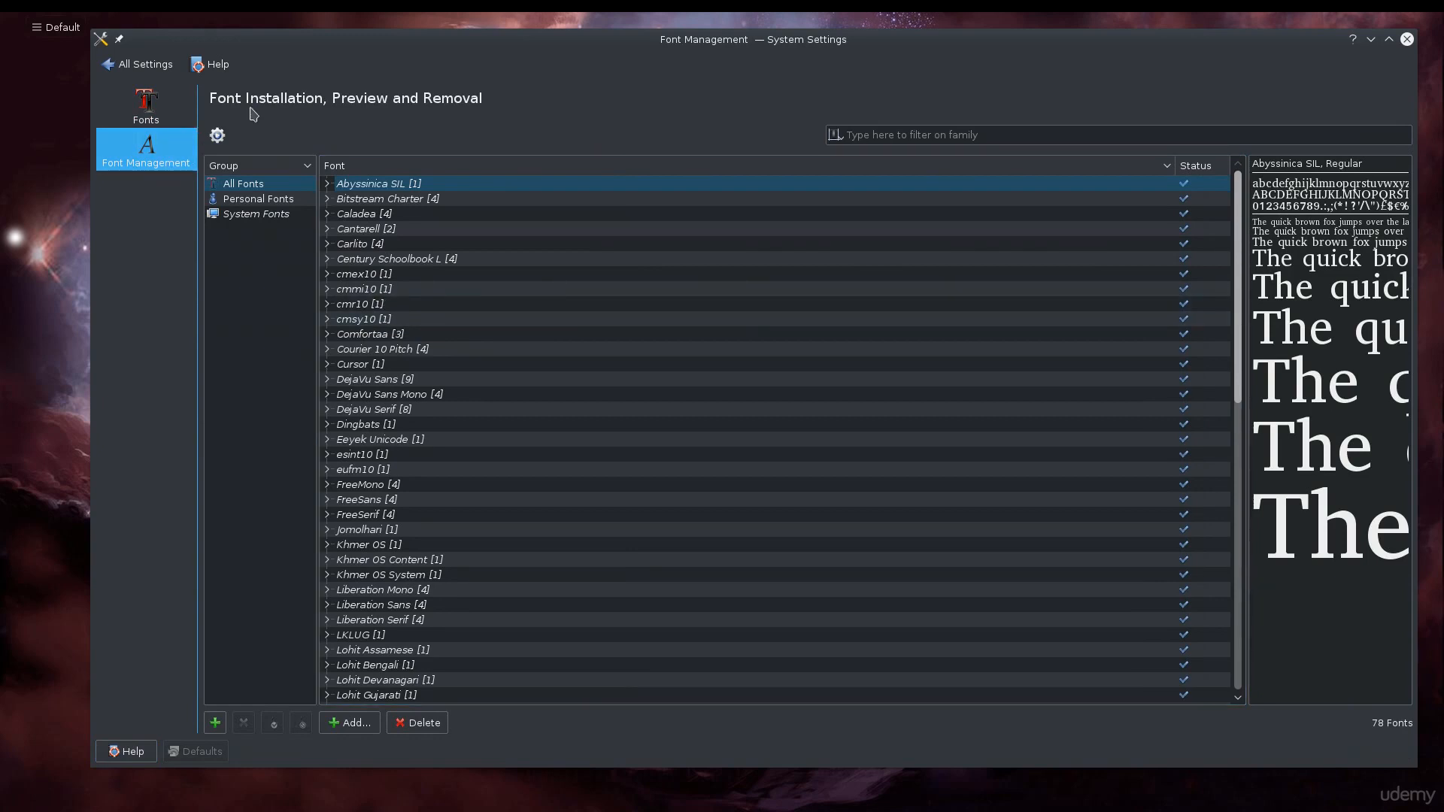
left_click(161, 72)
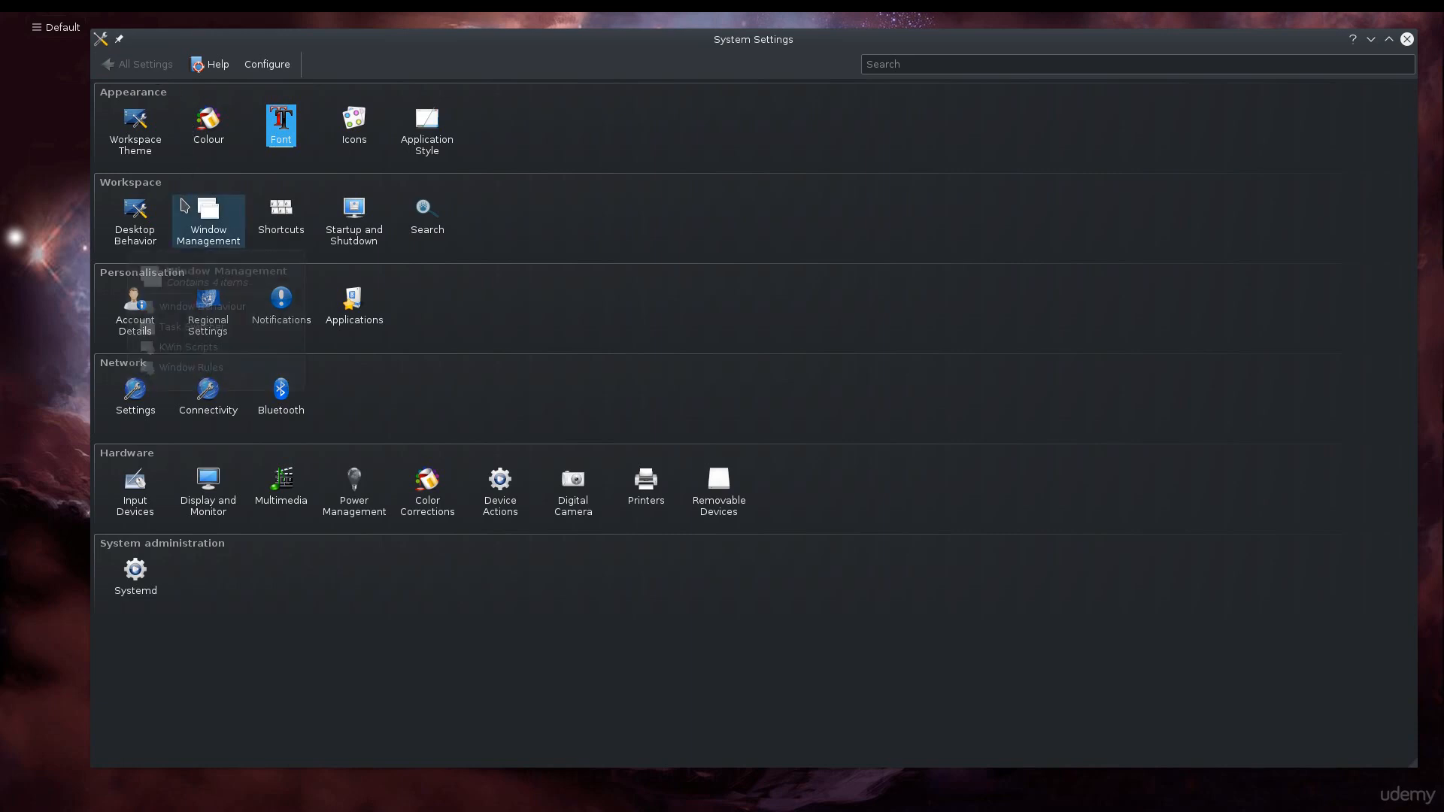
Open Application Style's Window Decorations page and check its Buttons and Theme tabs.
left_click(426, 129)
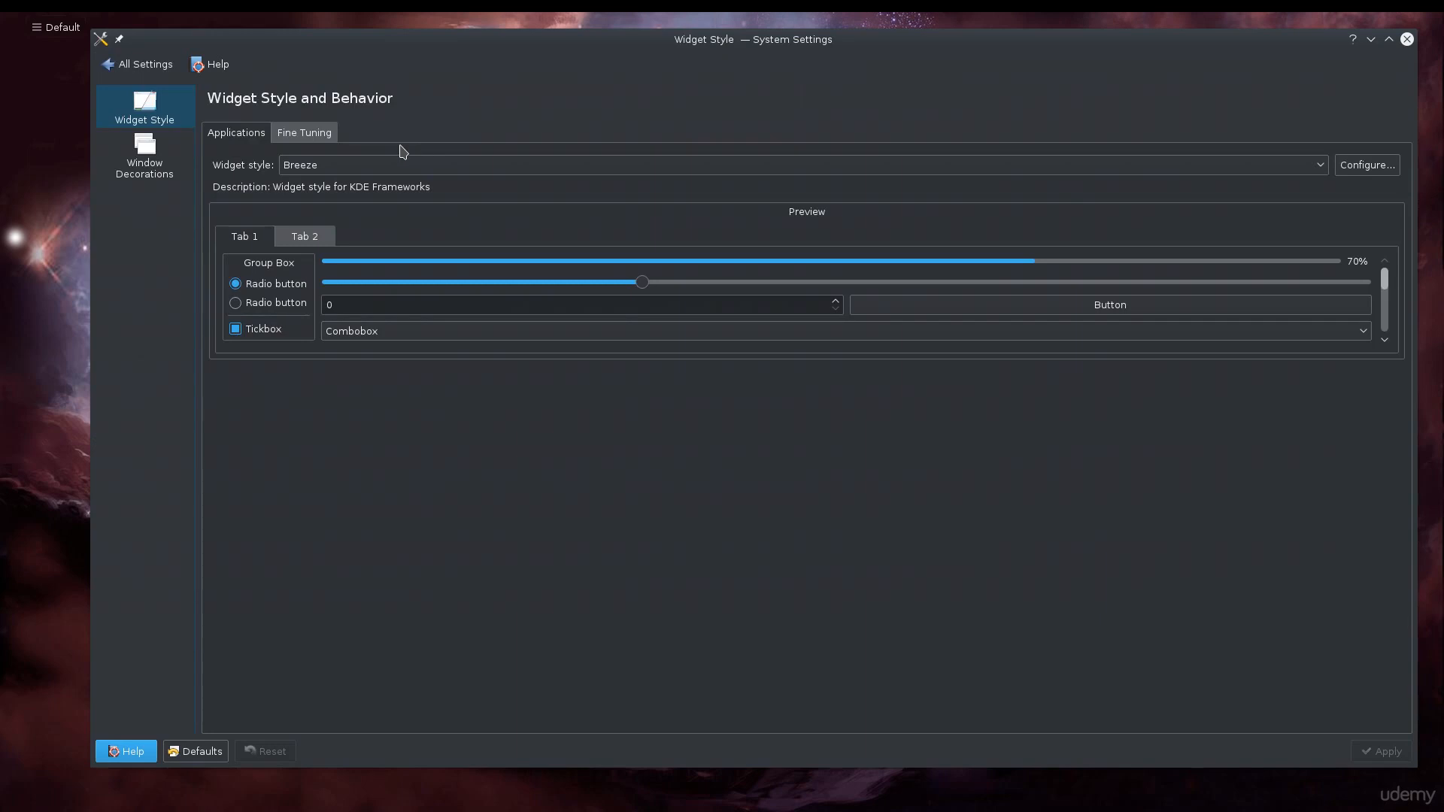
left_click(174, 169)
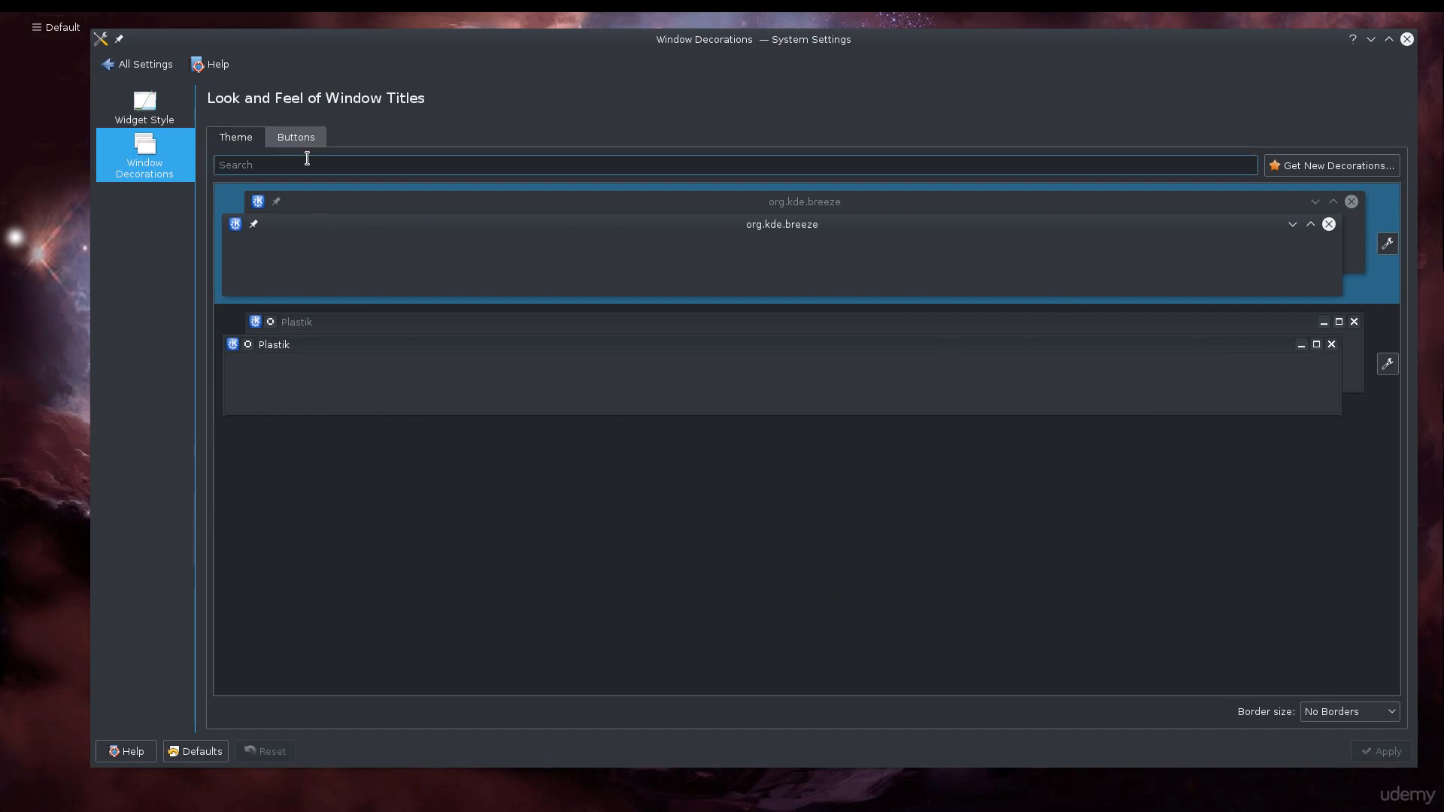
left_click(295, 140)
left_click(248, 142)
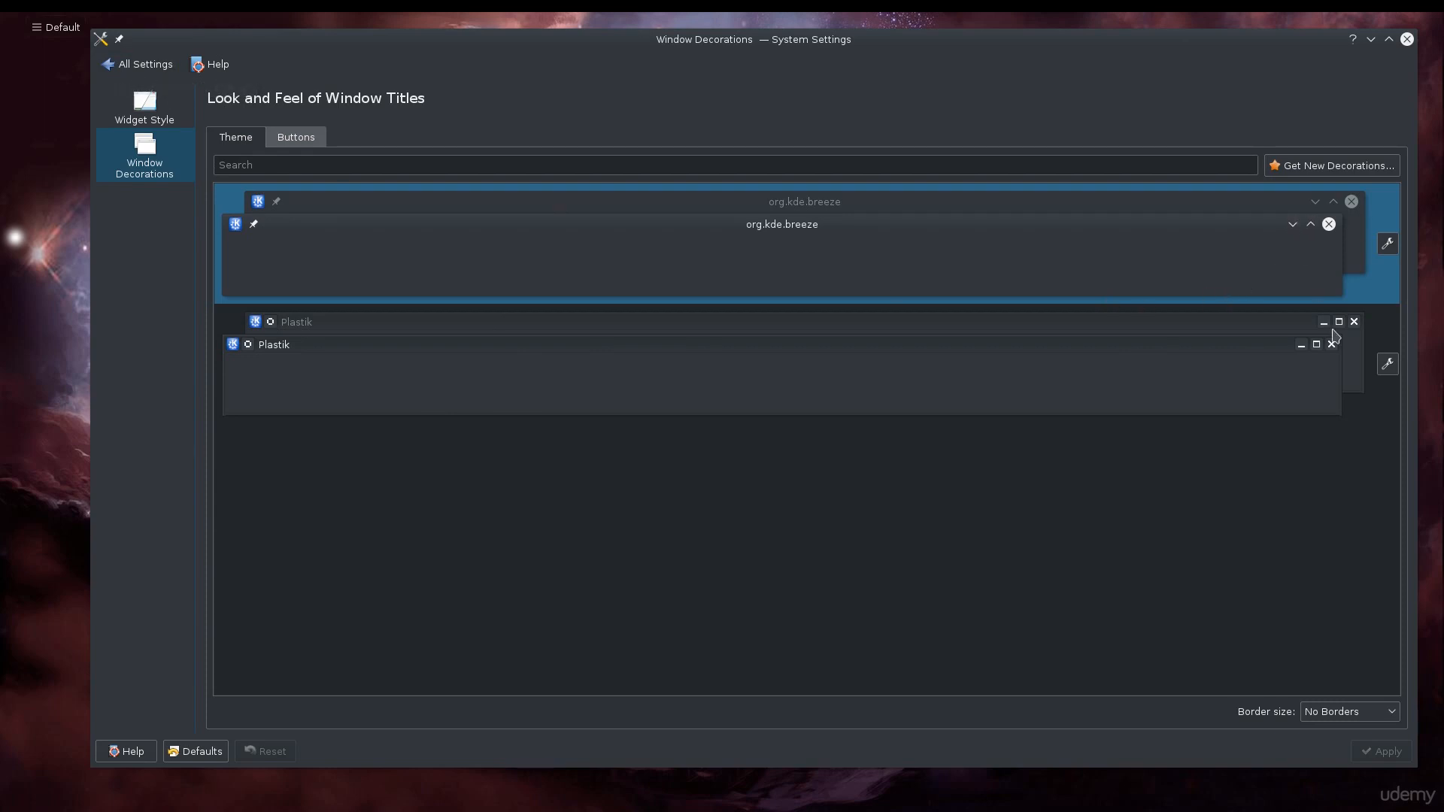
Try selecting the Plastik window decoration, then reselect Breeze and leave without applying.
left_click(1134, 398)
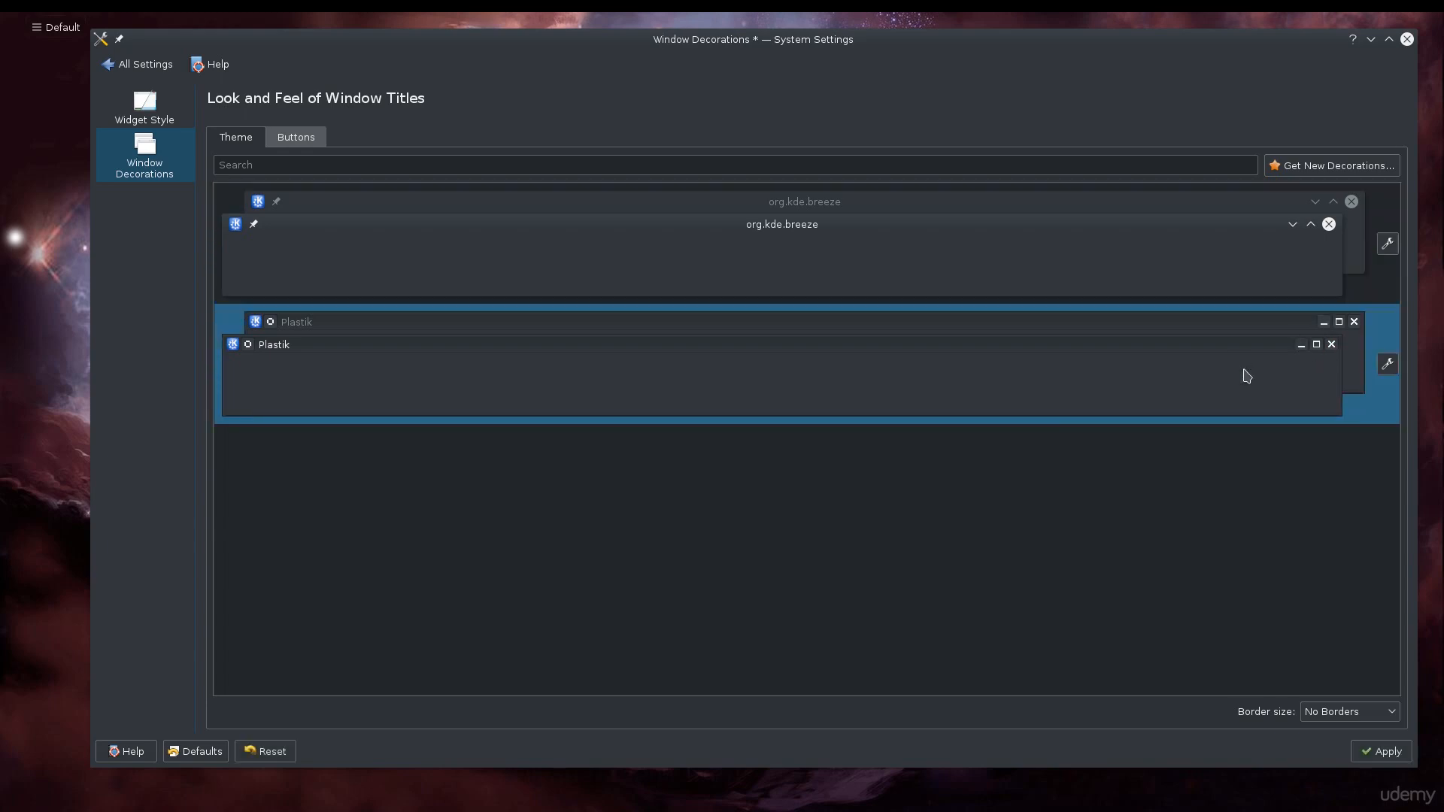
left_click(1226, 285)
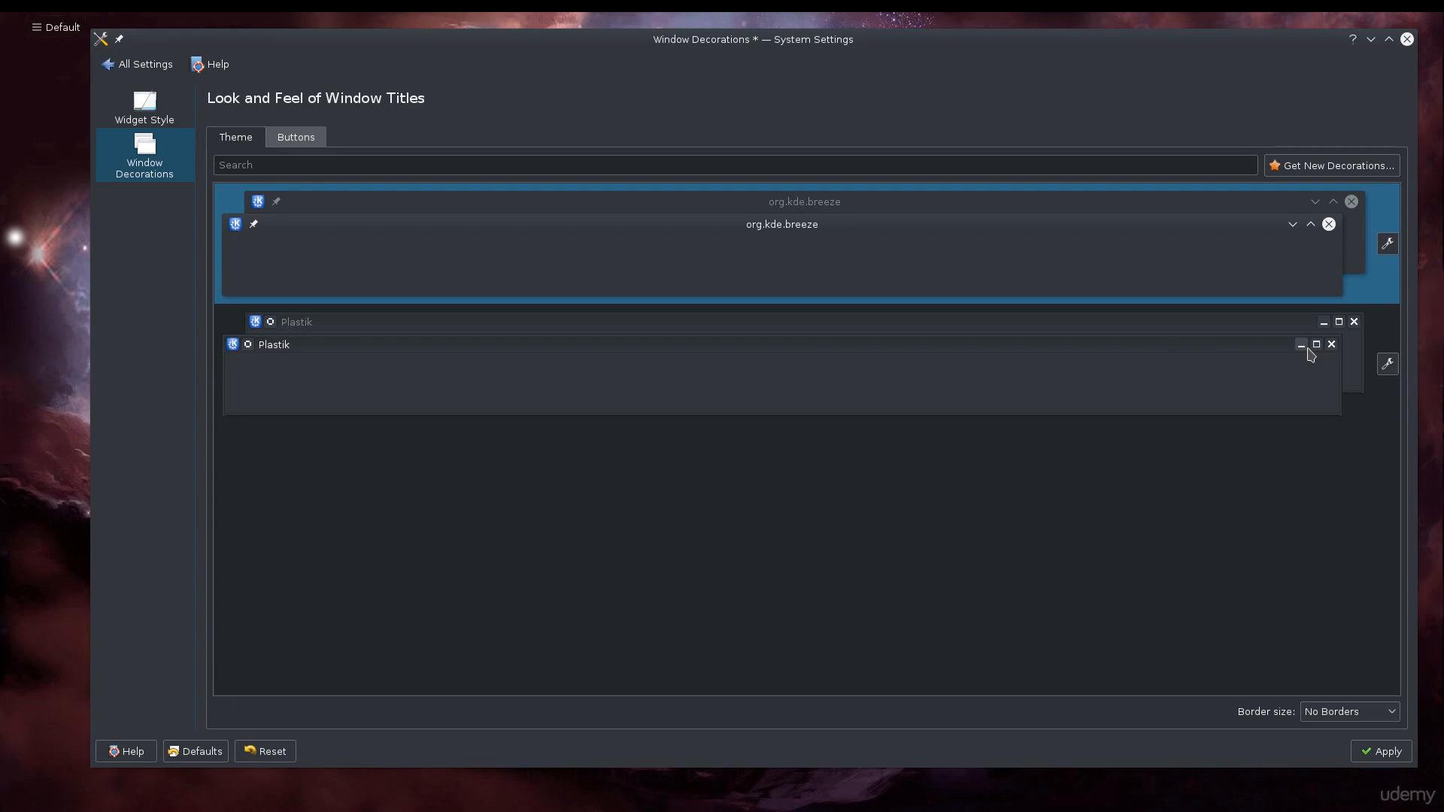
left_click(139, 69)
left_click(814, 400)
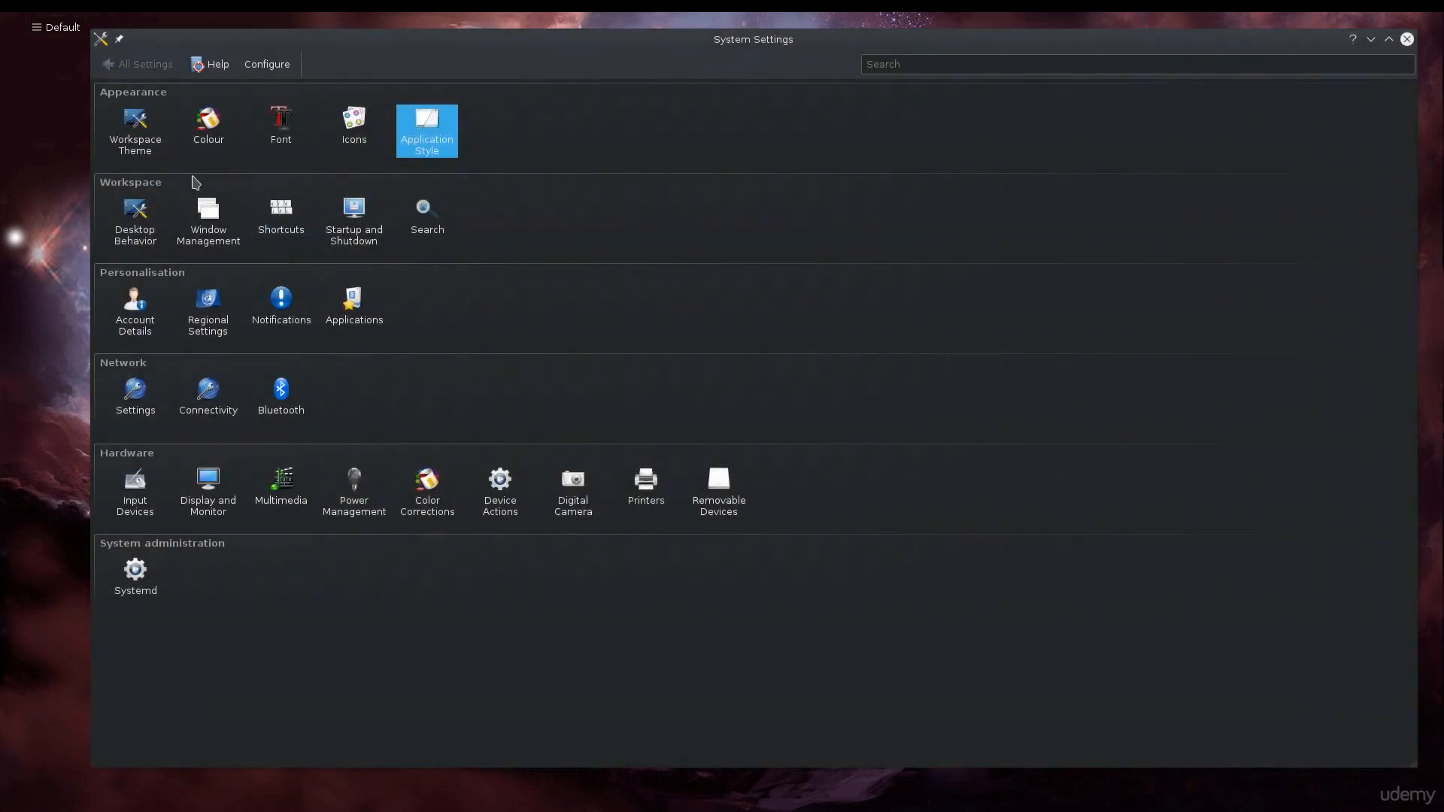
Open Desktop Behavior's Desktop Effects page and shrink the System Settings window toward the screen centre.
left_click(149, 246)
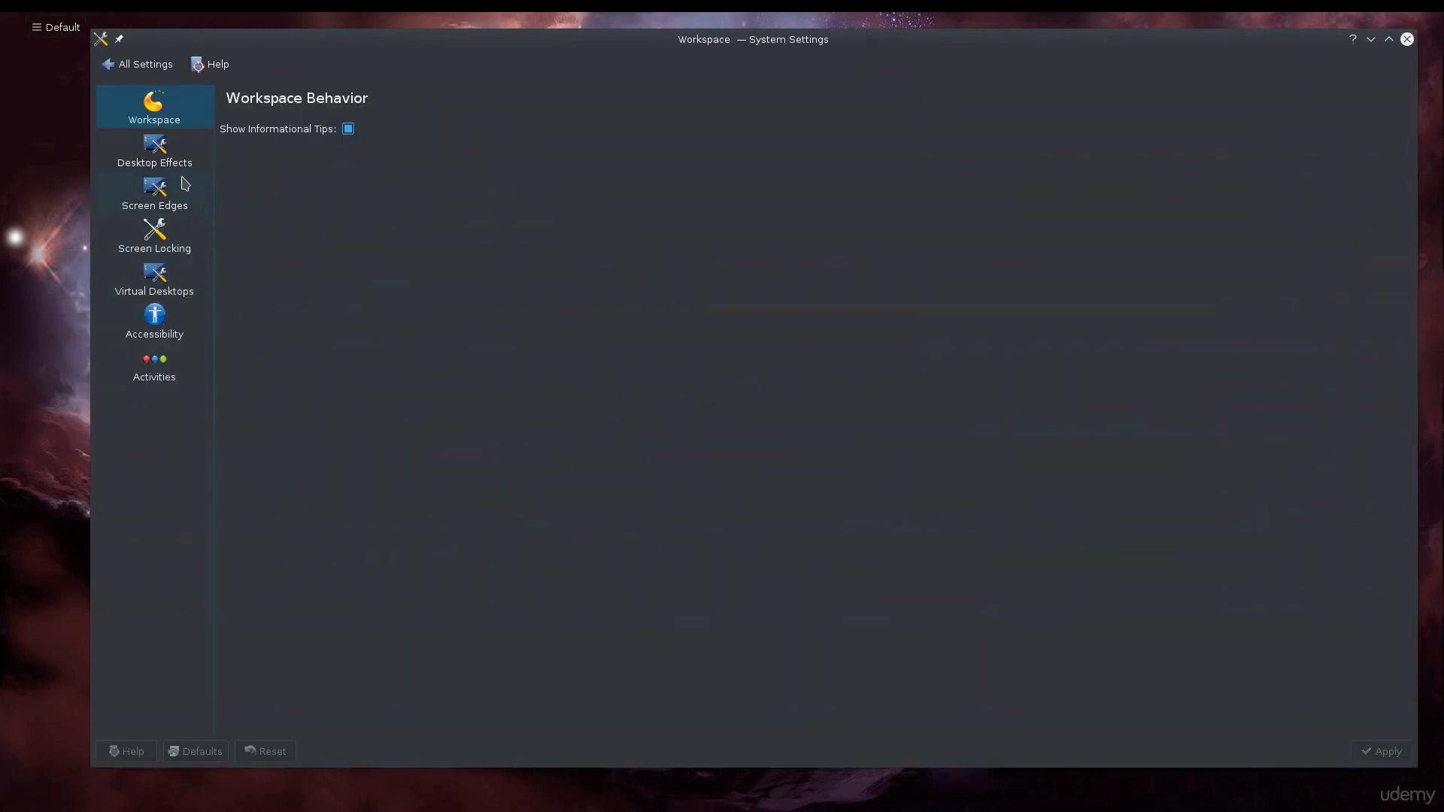
left_click(149, 158)
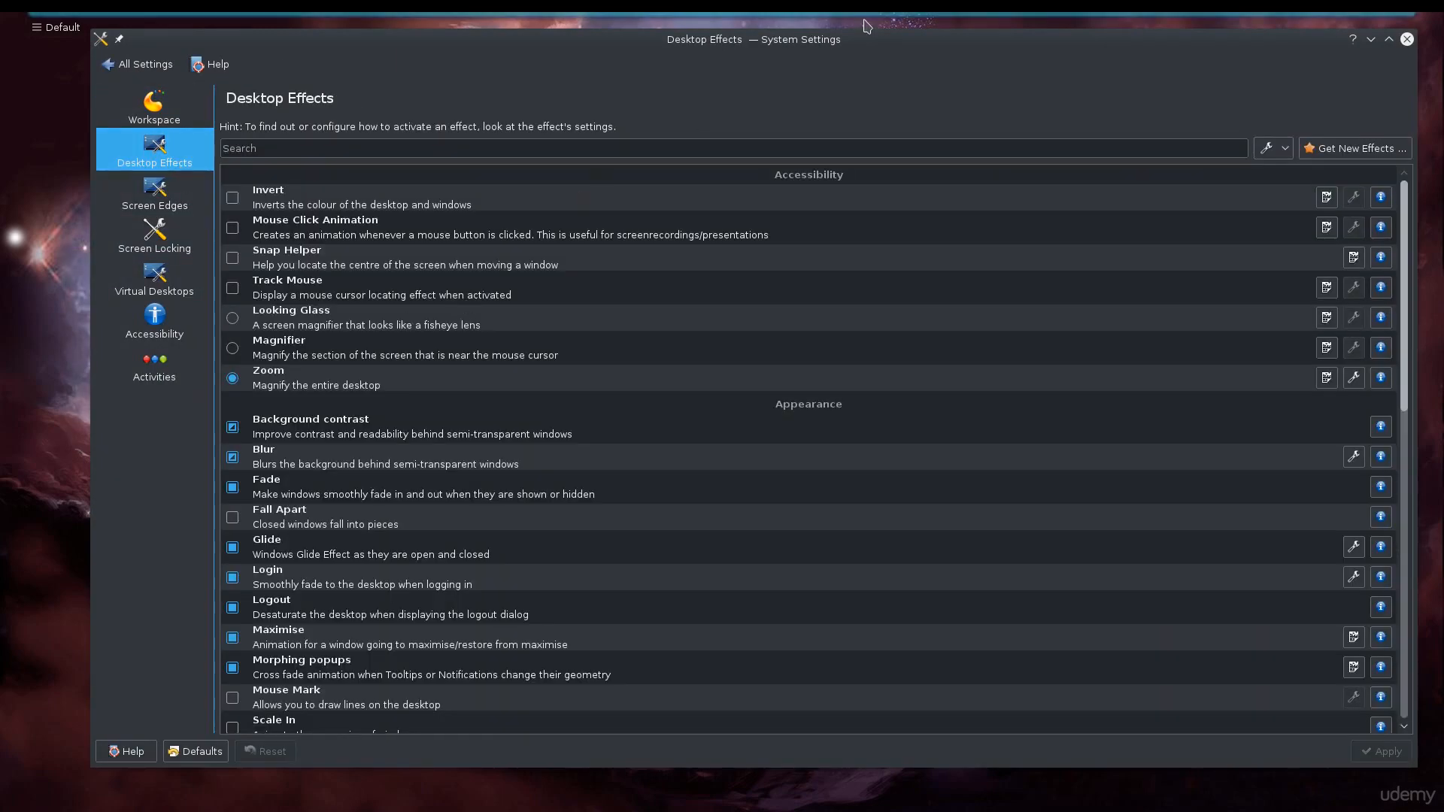
left_click_drag(816, 46, 801, 116)
left_click_drag(1374, 95, 1153, 438)
left_click_drag(674, 461, 845, 219)
left_click_drag(0, 60, 732, 114)
left_click(1172, 230)
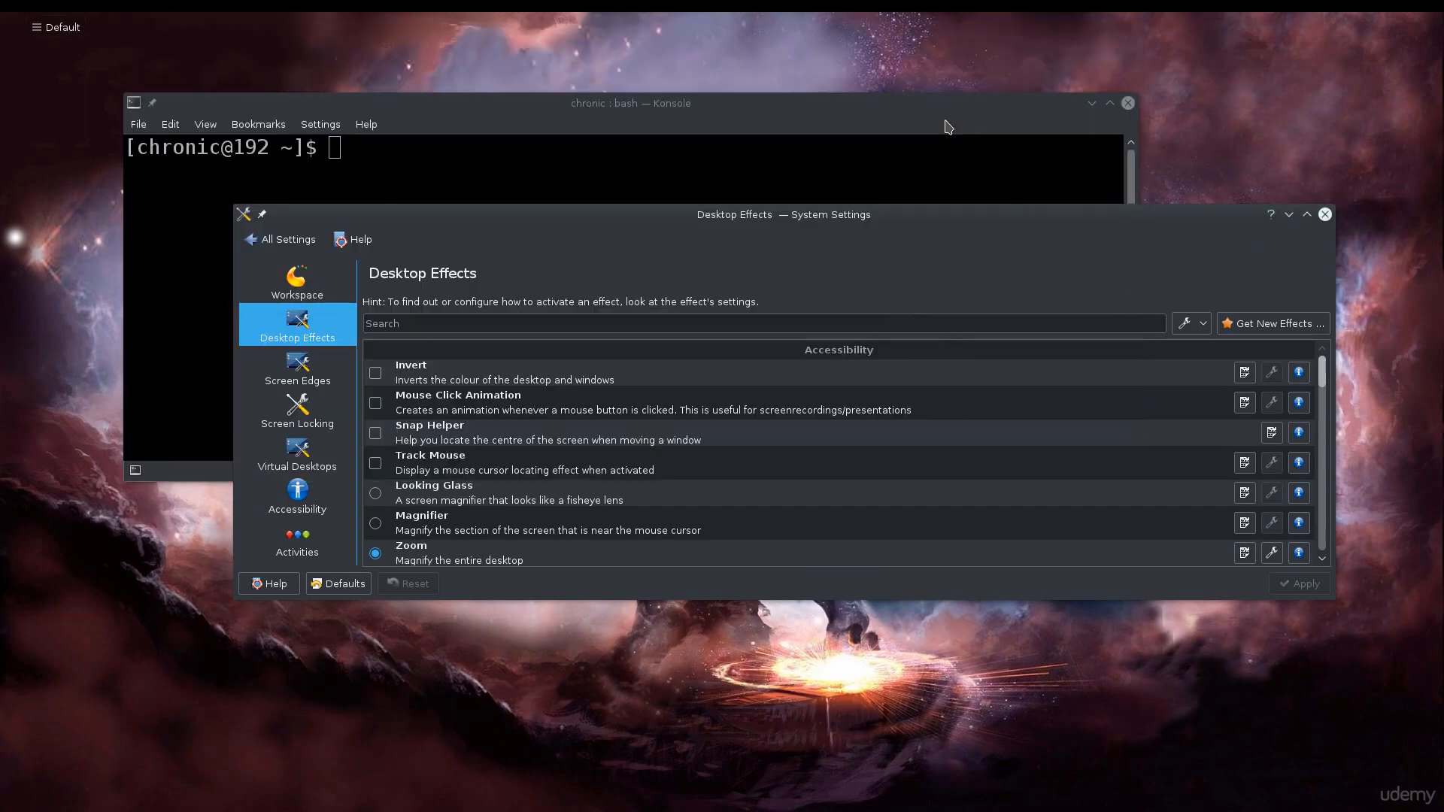
Bring the Konsole window forward and minimize it.
left_click(945, 121)
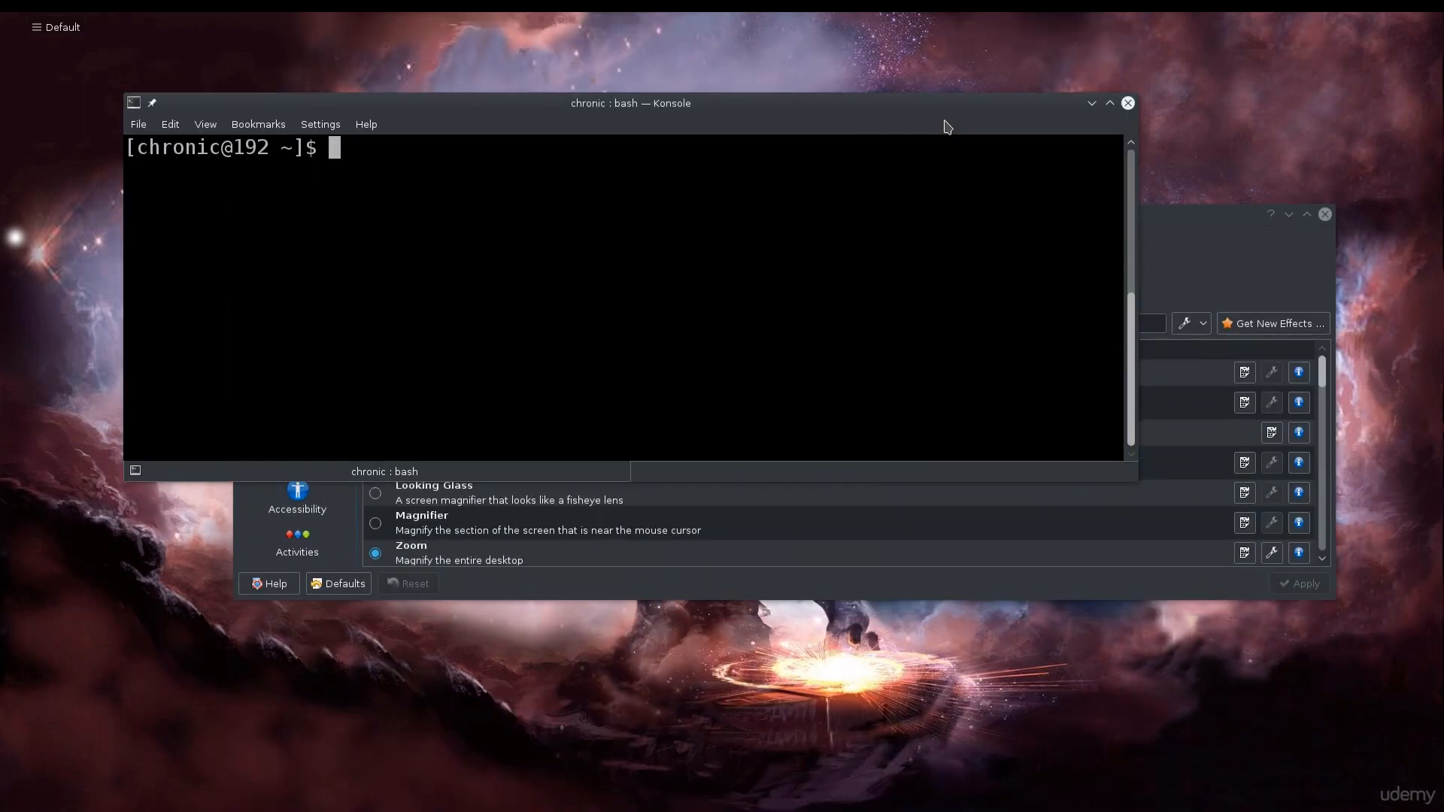
left_click(1091, 103)
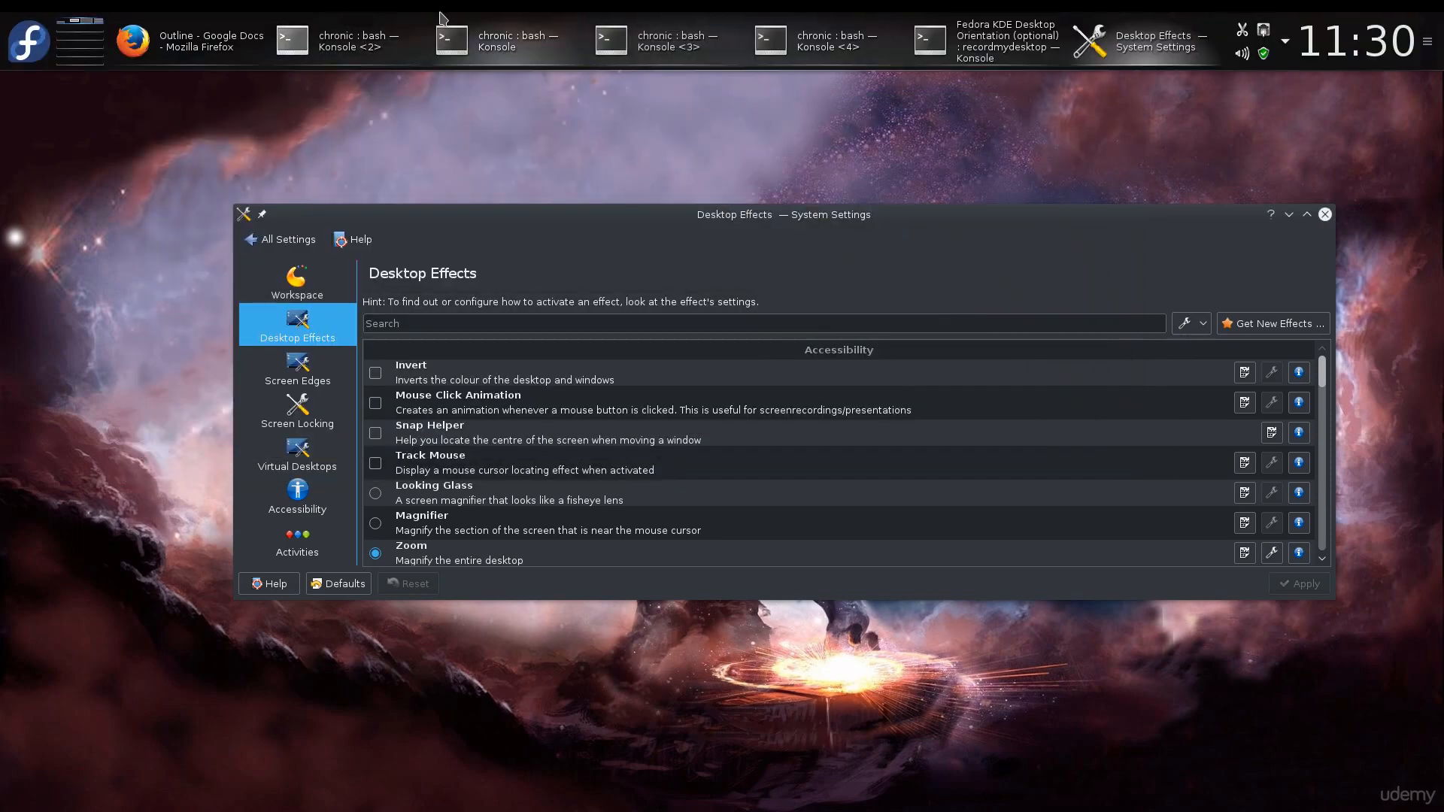
Bring the System Settings window back and maximize it.
left_click(490, 22)
left_click(487, 21)
left_click(487, 21)
left_click(1091, 104)
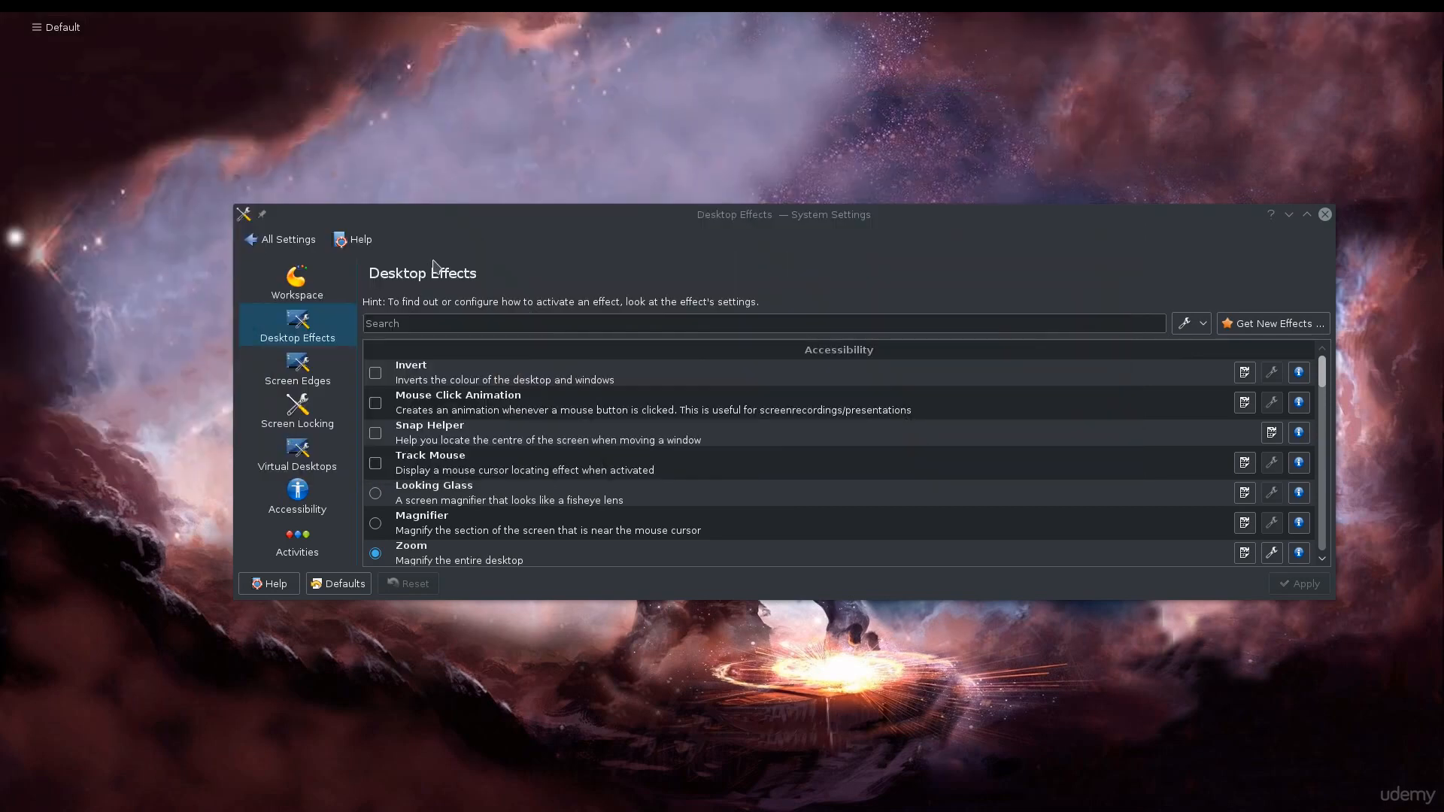
double_click(777, 216)
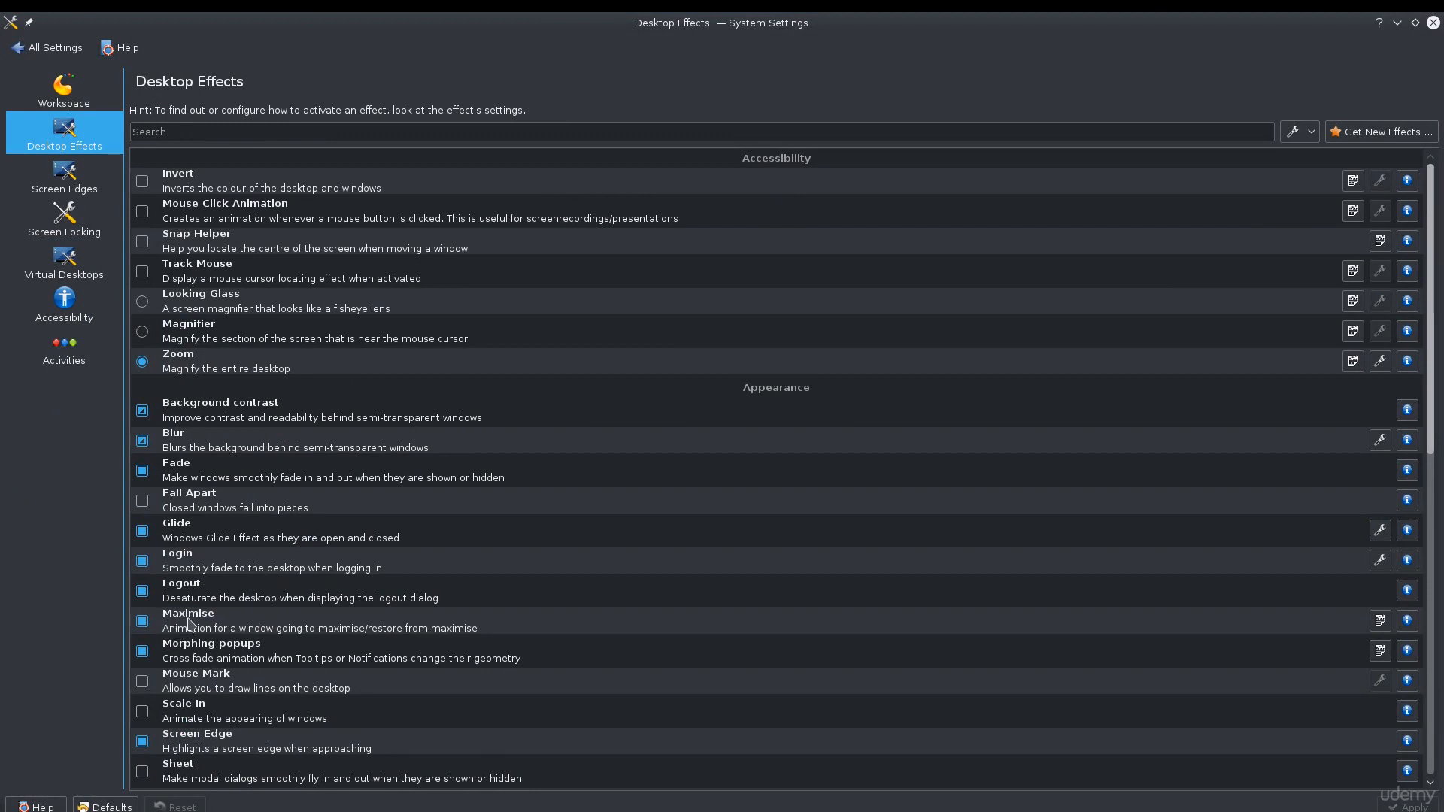
Browse the Desktop Effects list down to the Window Management effects.
scroll(354, 662, "down", 2)
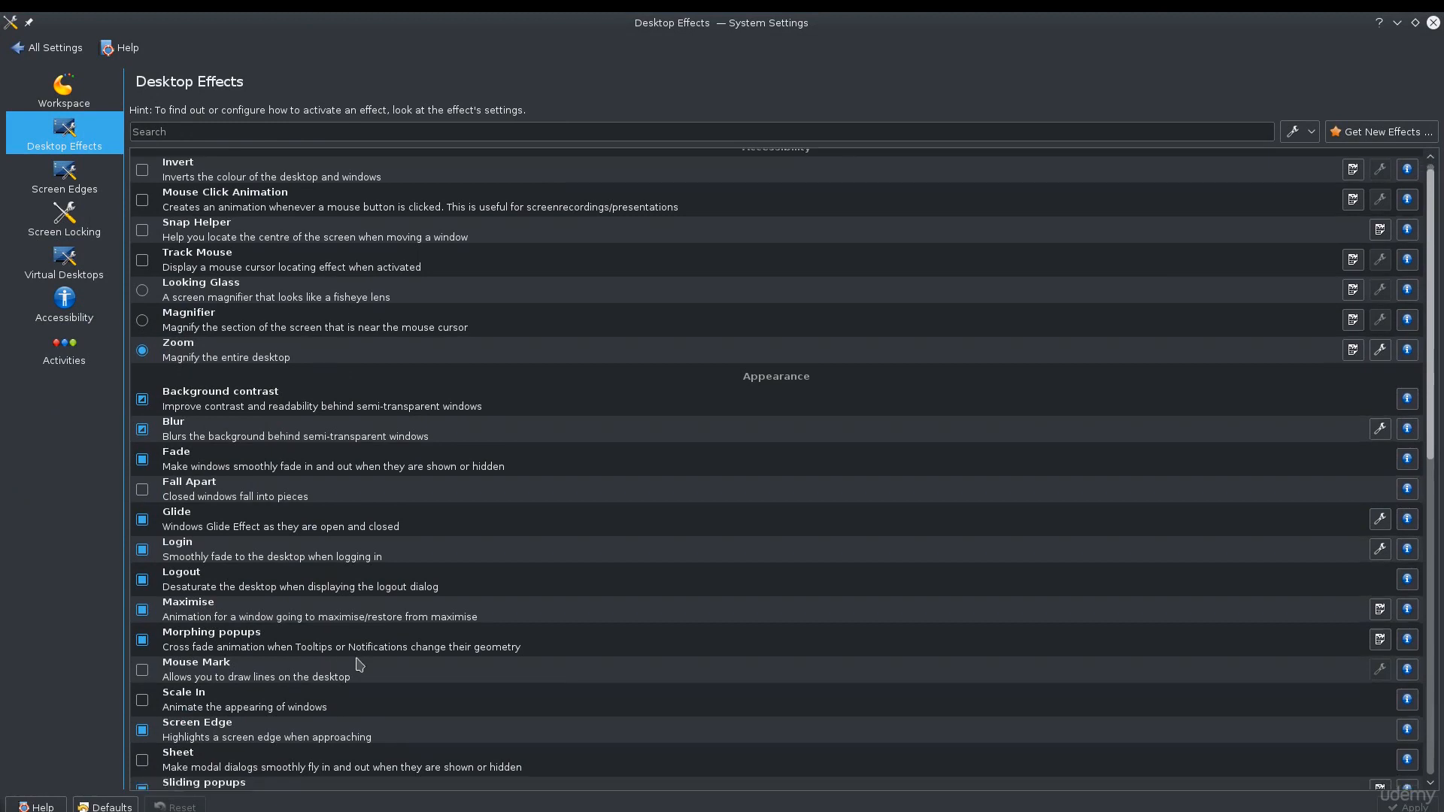
scroll(359, 665, "down", 2)
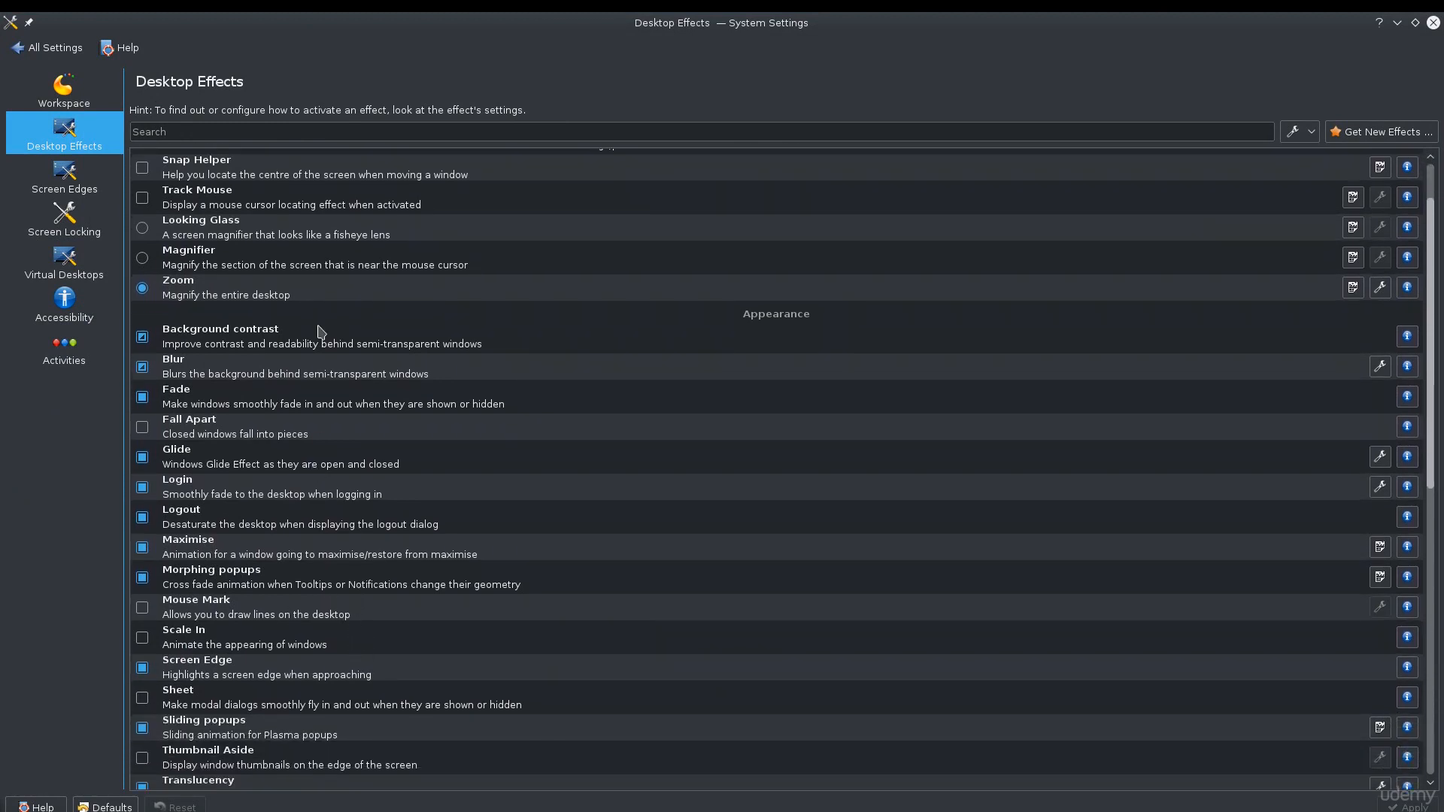
scroll(325, 513, "down", 2)
scroll(321, 516, "down", 10)
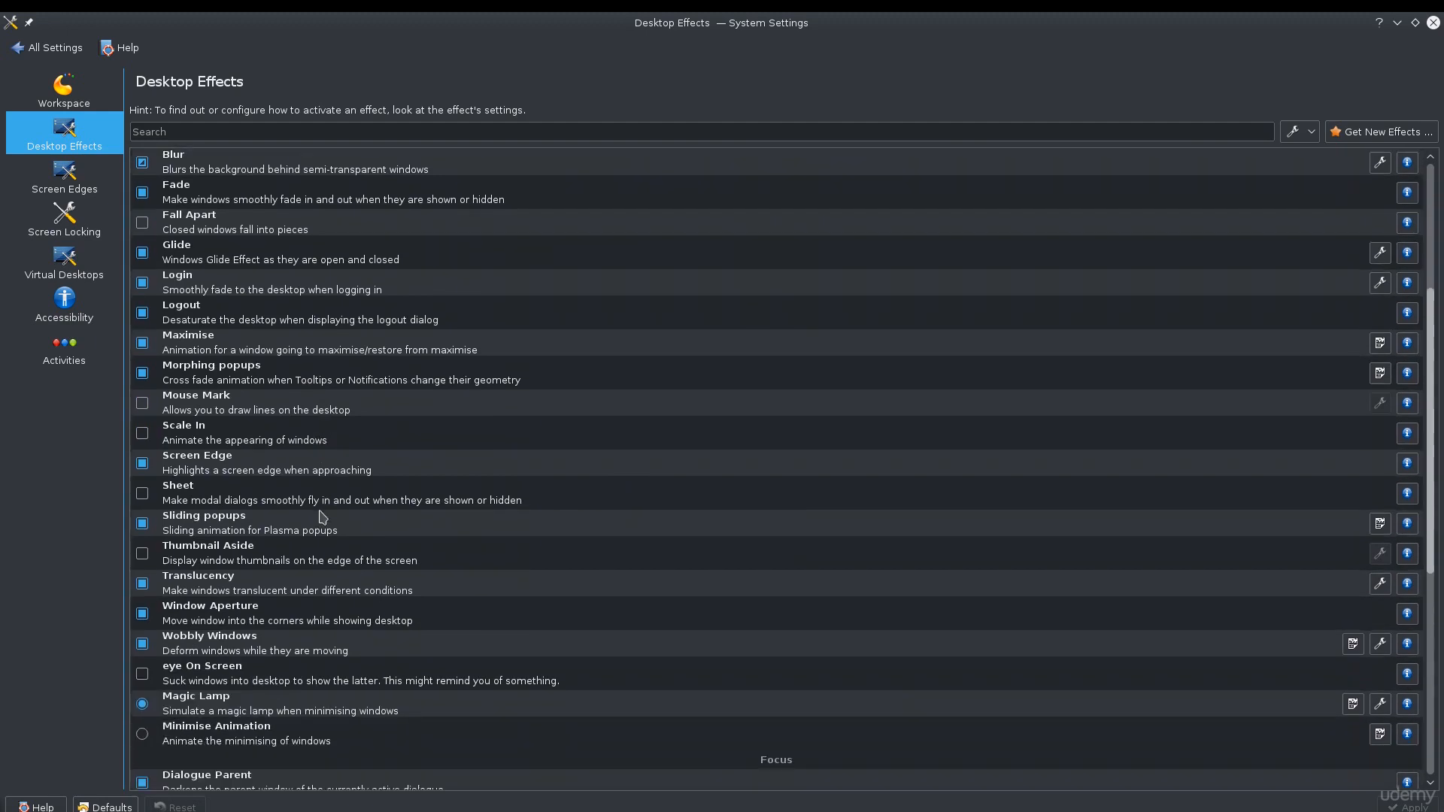
scroll(322, 516, "down", 2)
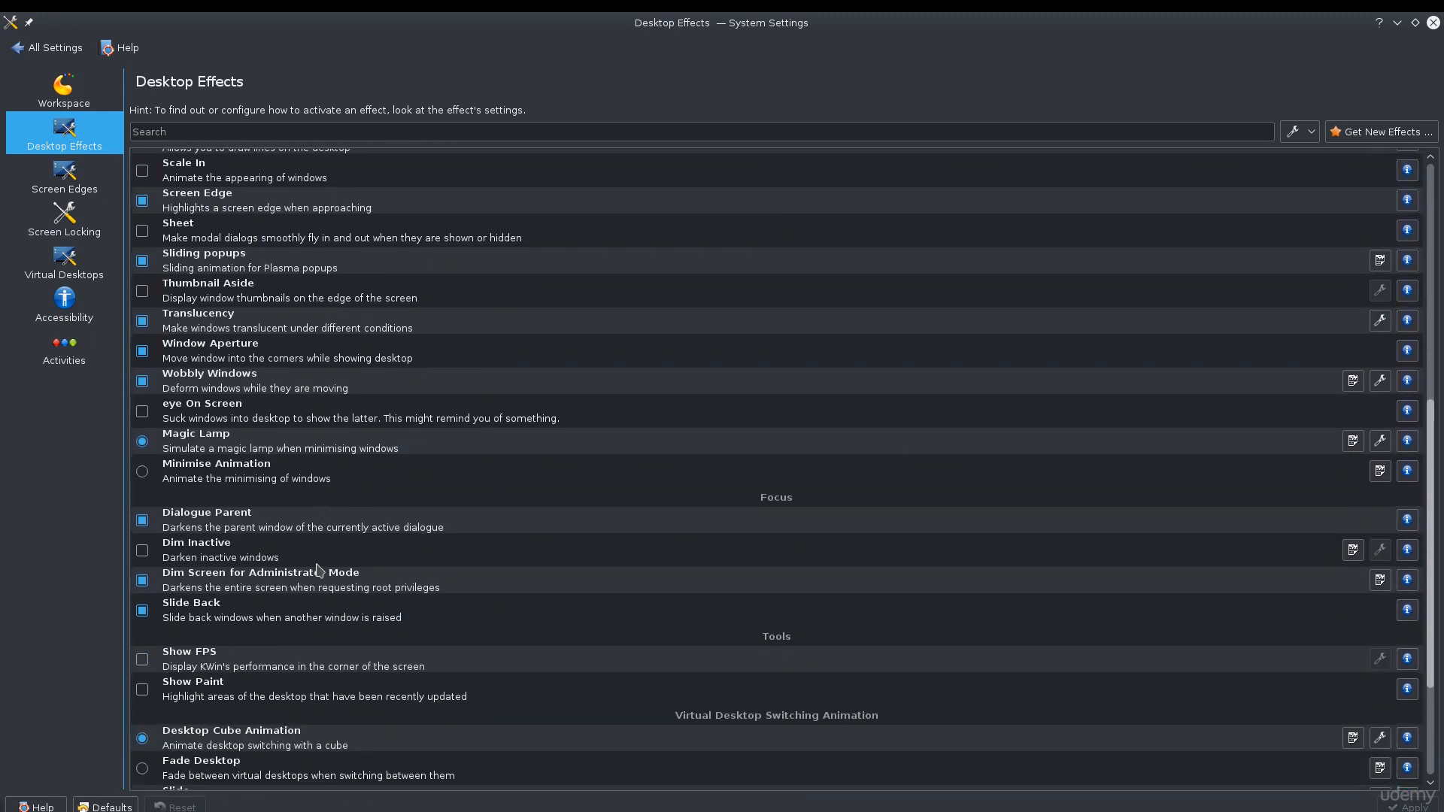
scroll(320, 632, "down", 2)
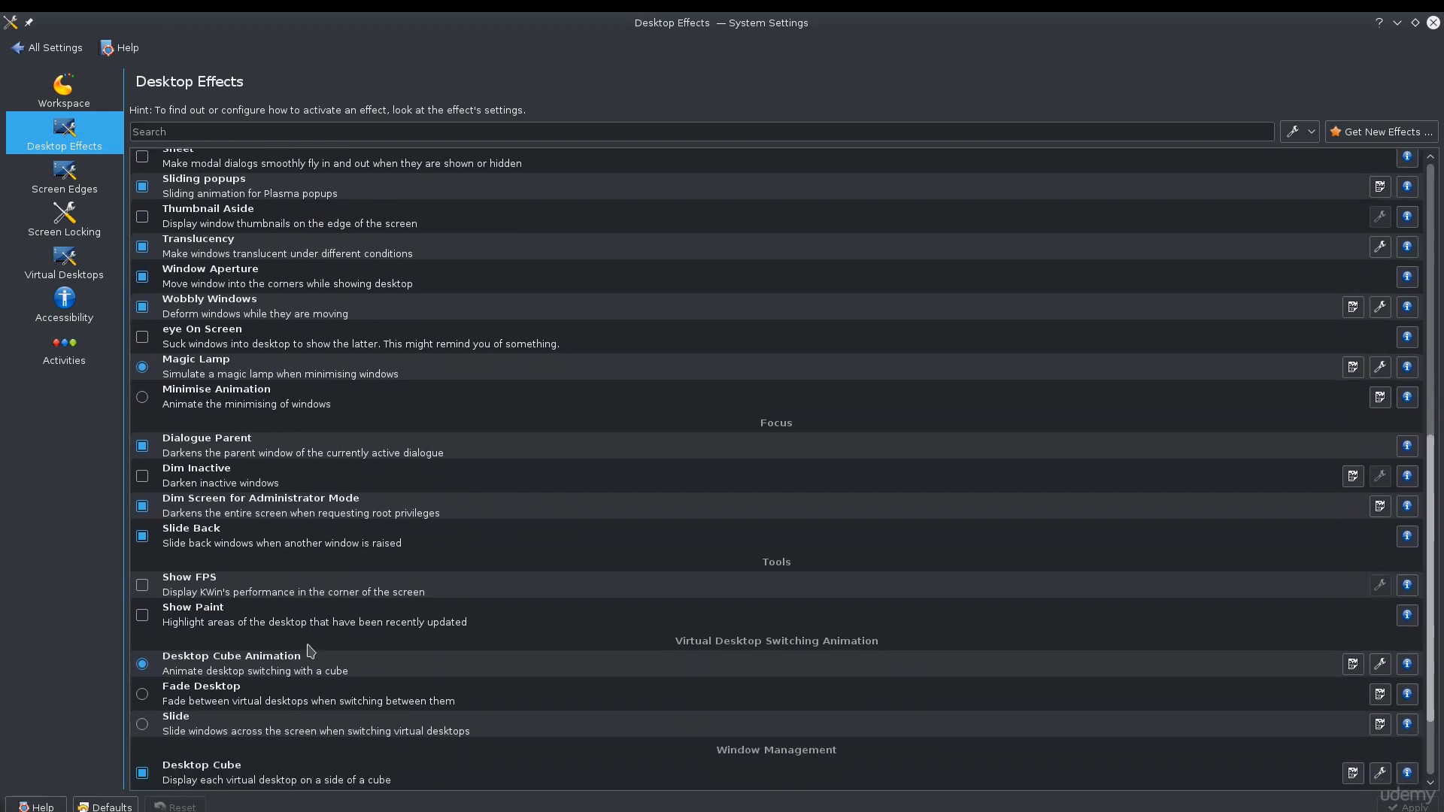
scroll(311, 650, "down", 3)
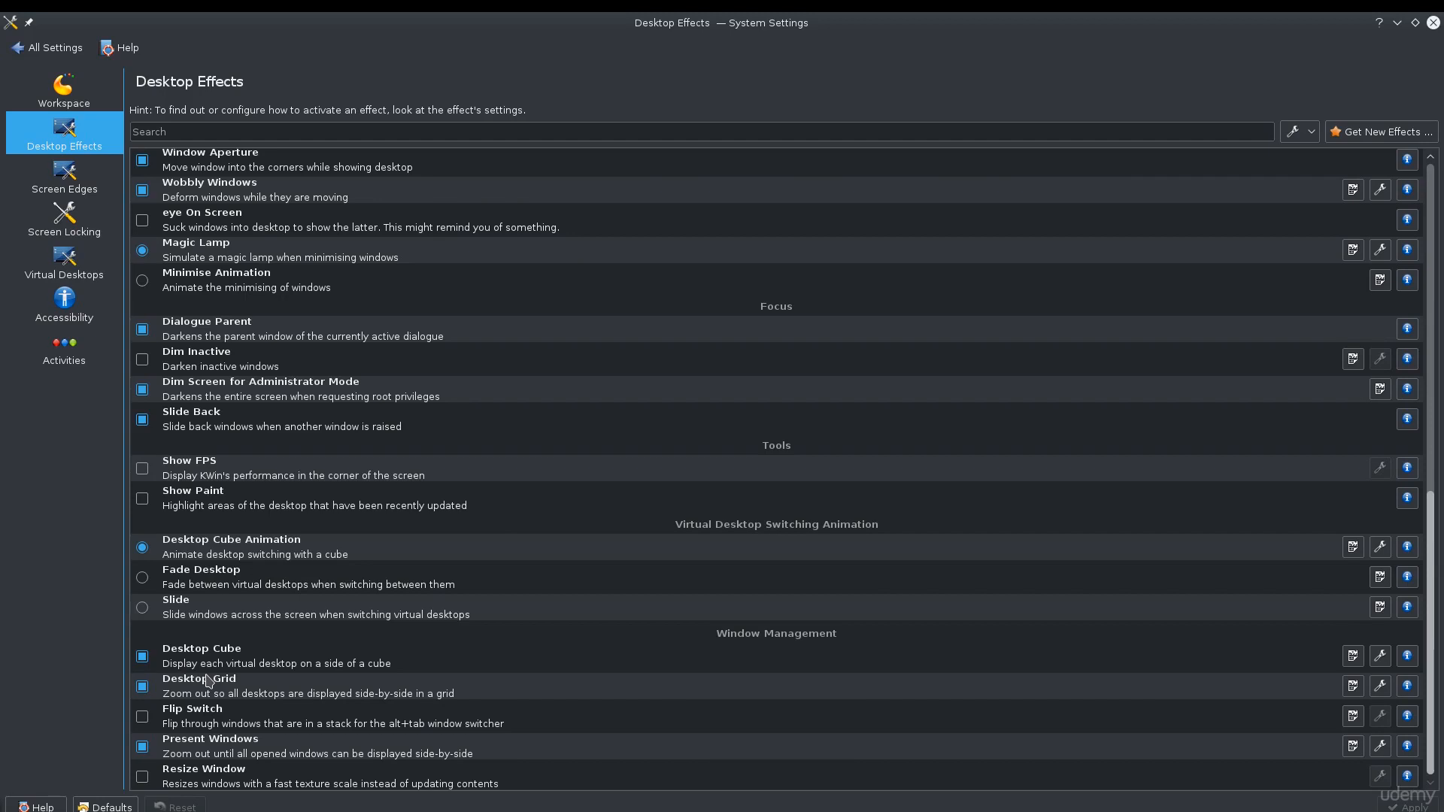
Select the Desktop Cube effect, activate the cube with its shortcut to preview it, and exit.
left_click(258, 659)
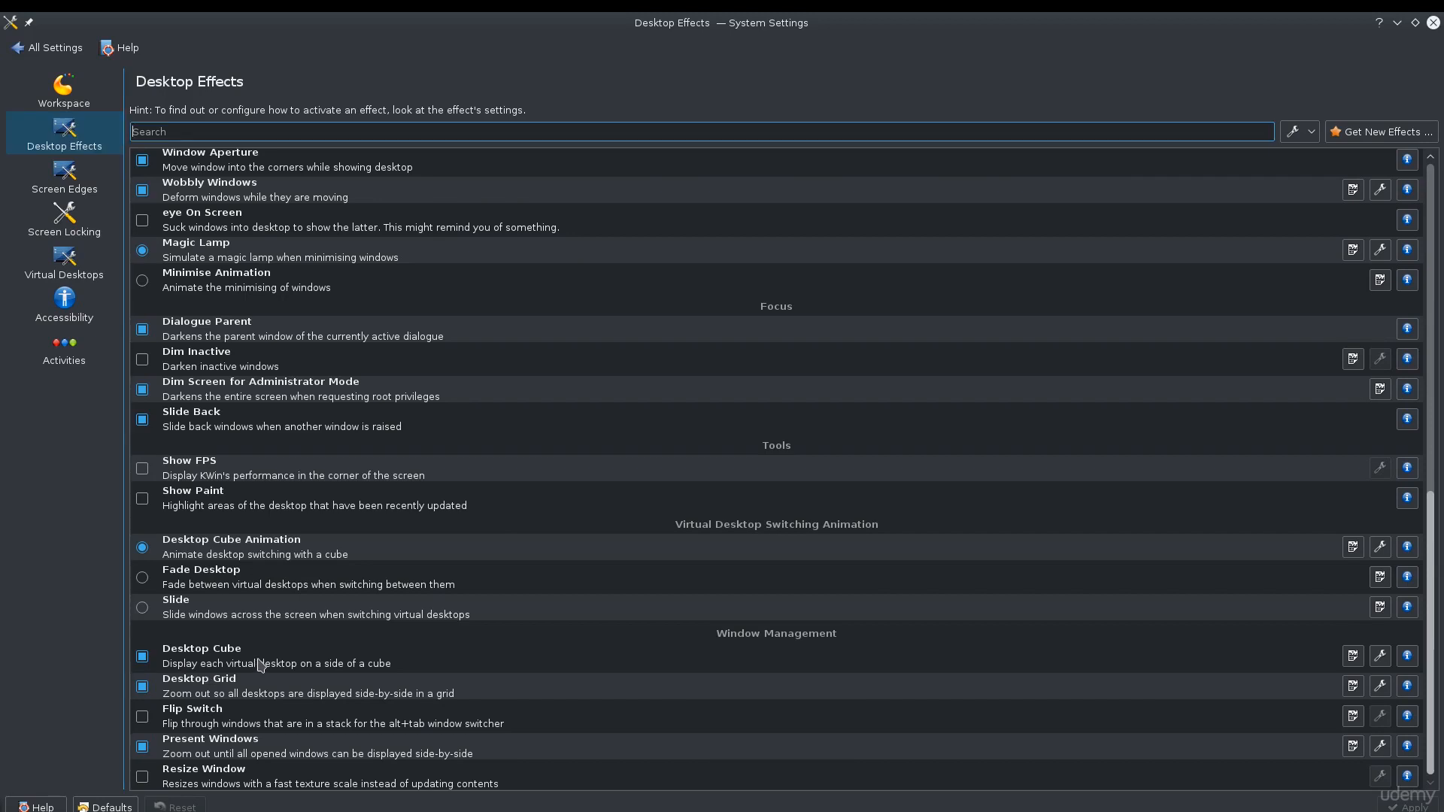
left_click(259, 664)
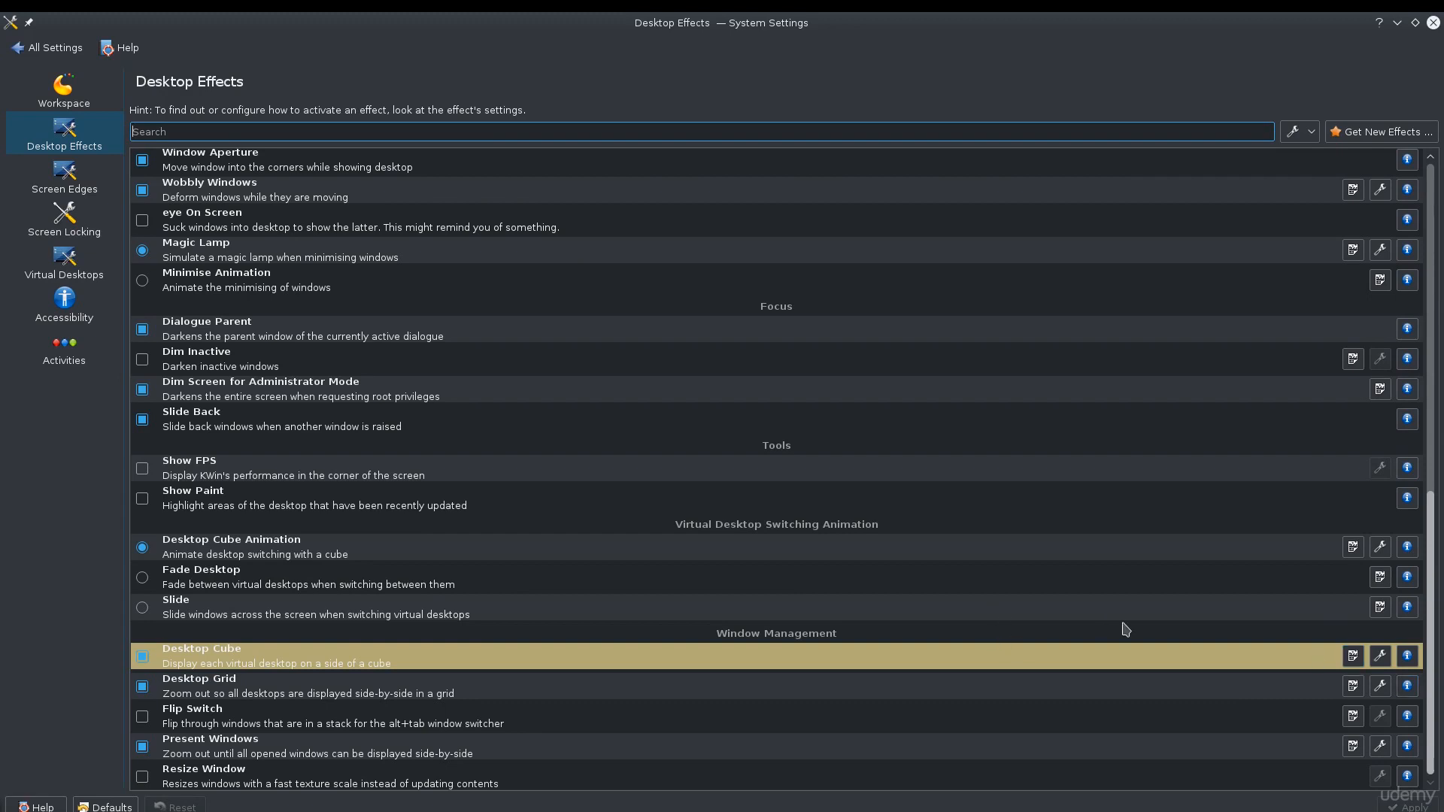
key("ctrl+F11")
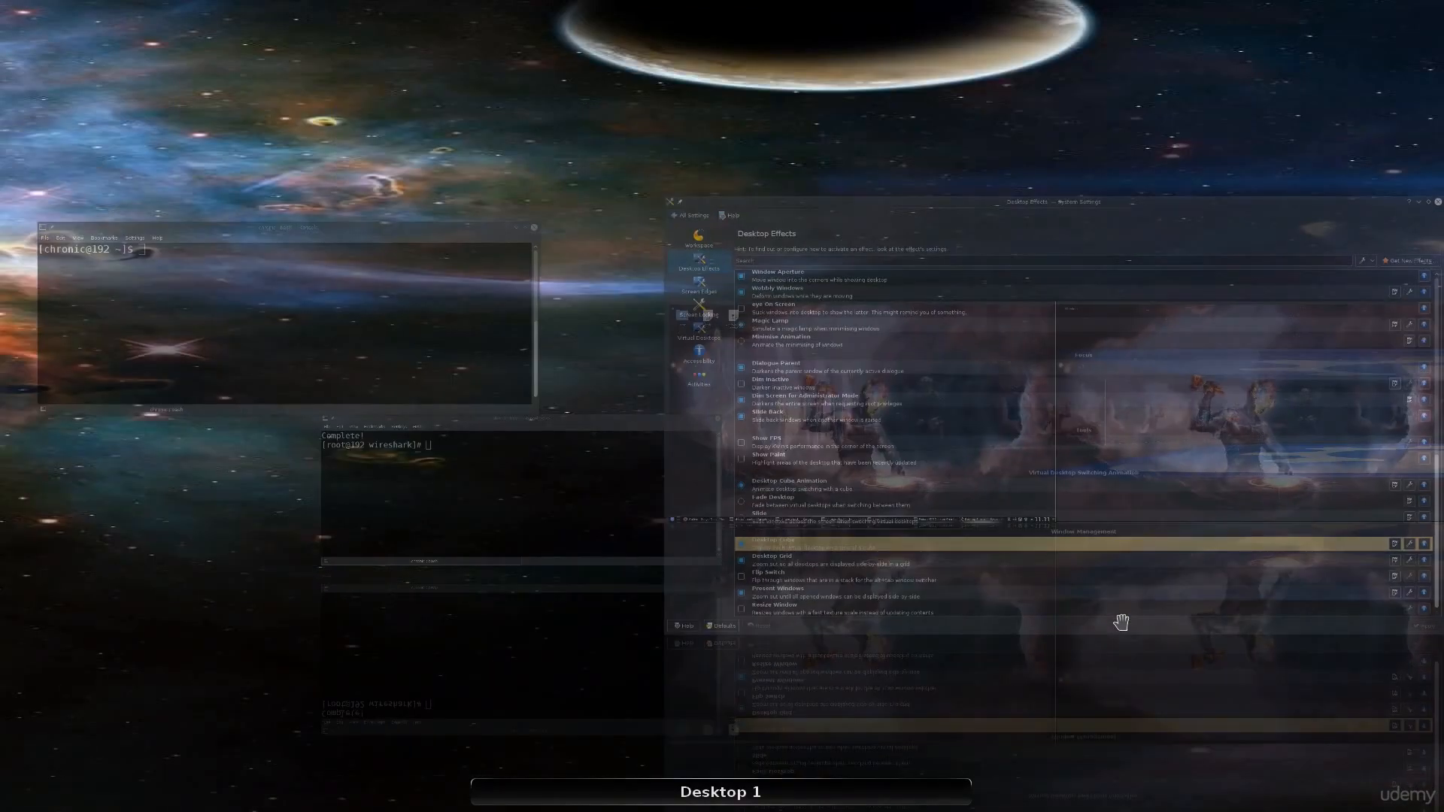
key("Escape")
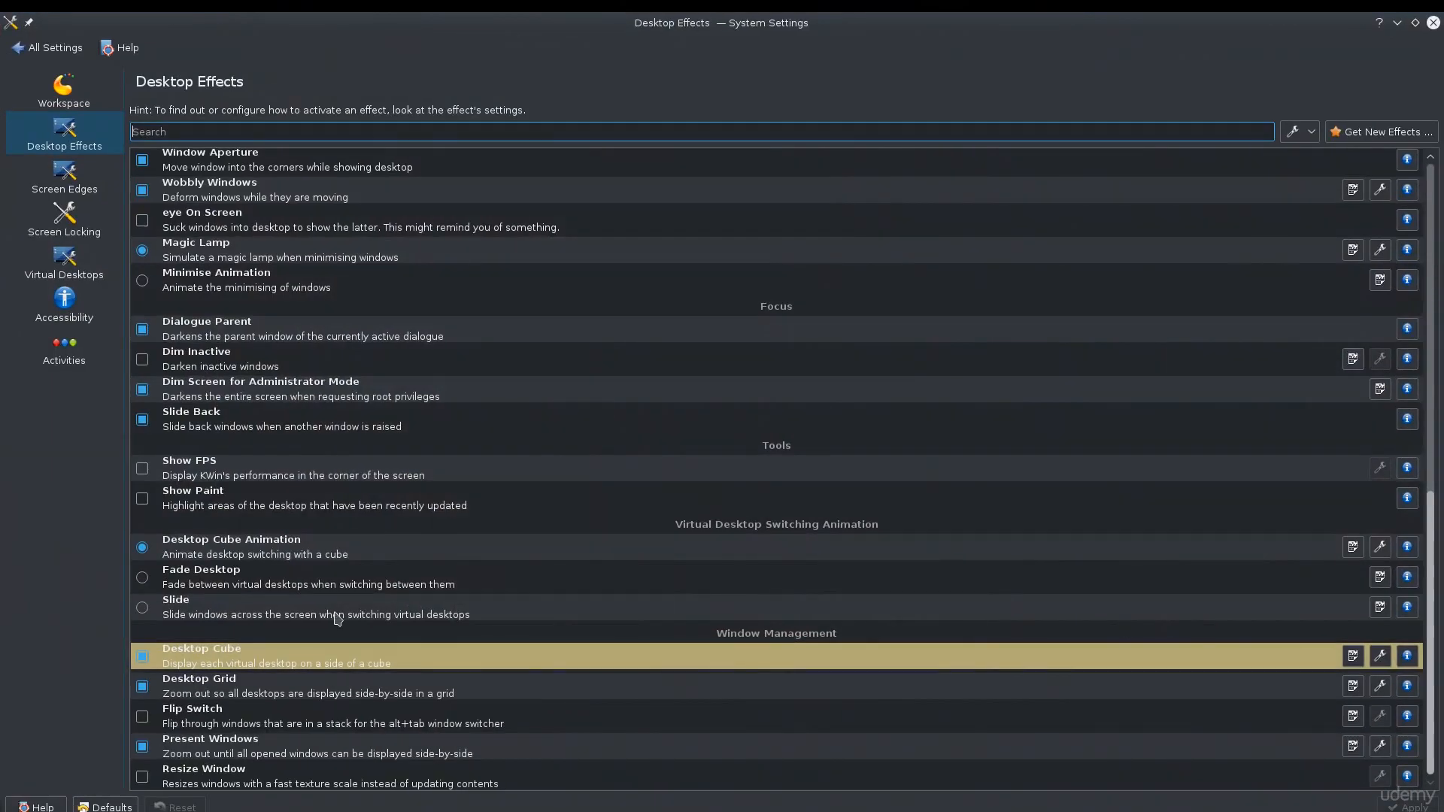
Open the Desktop Cube effect's settings, check its Advanced and Basic tabs, and close the dialog.
left_click(1380, 656)
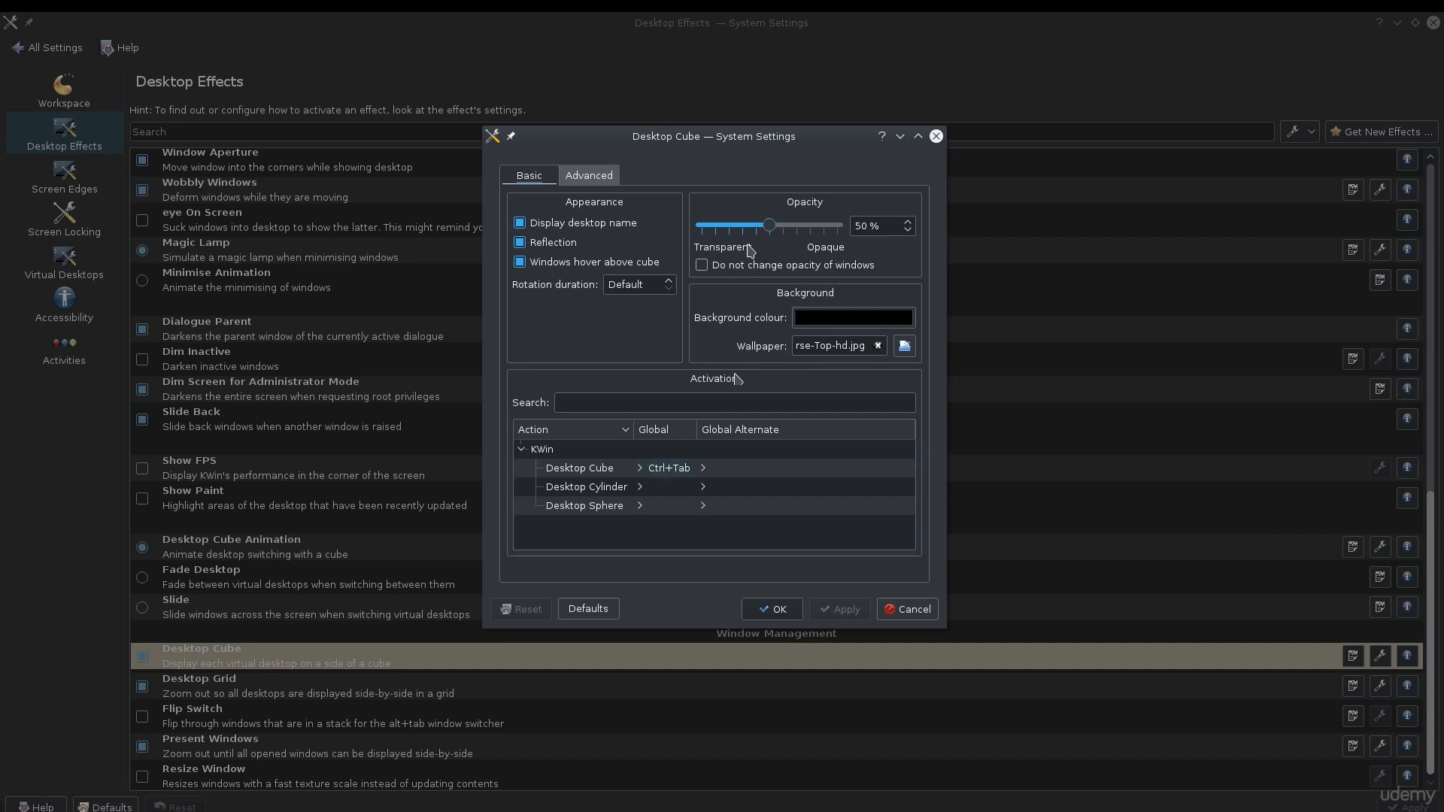
left_click(605, 186)
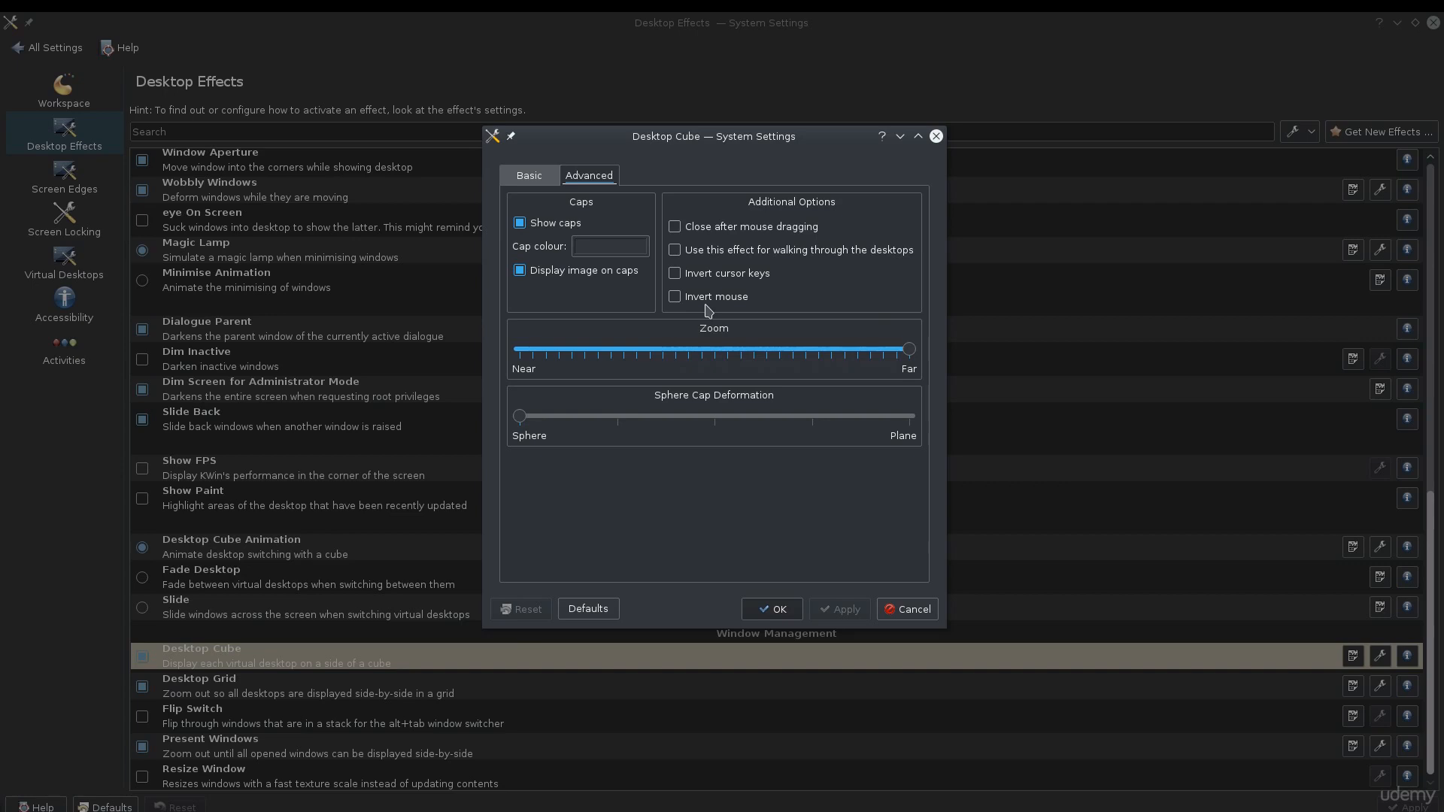
left_click(542, 179)
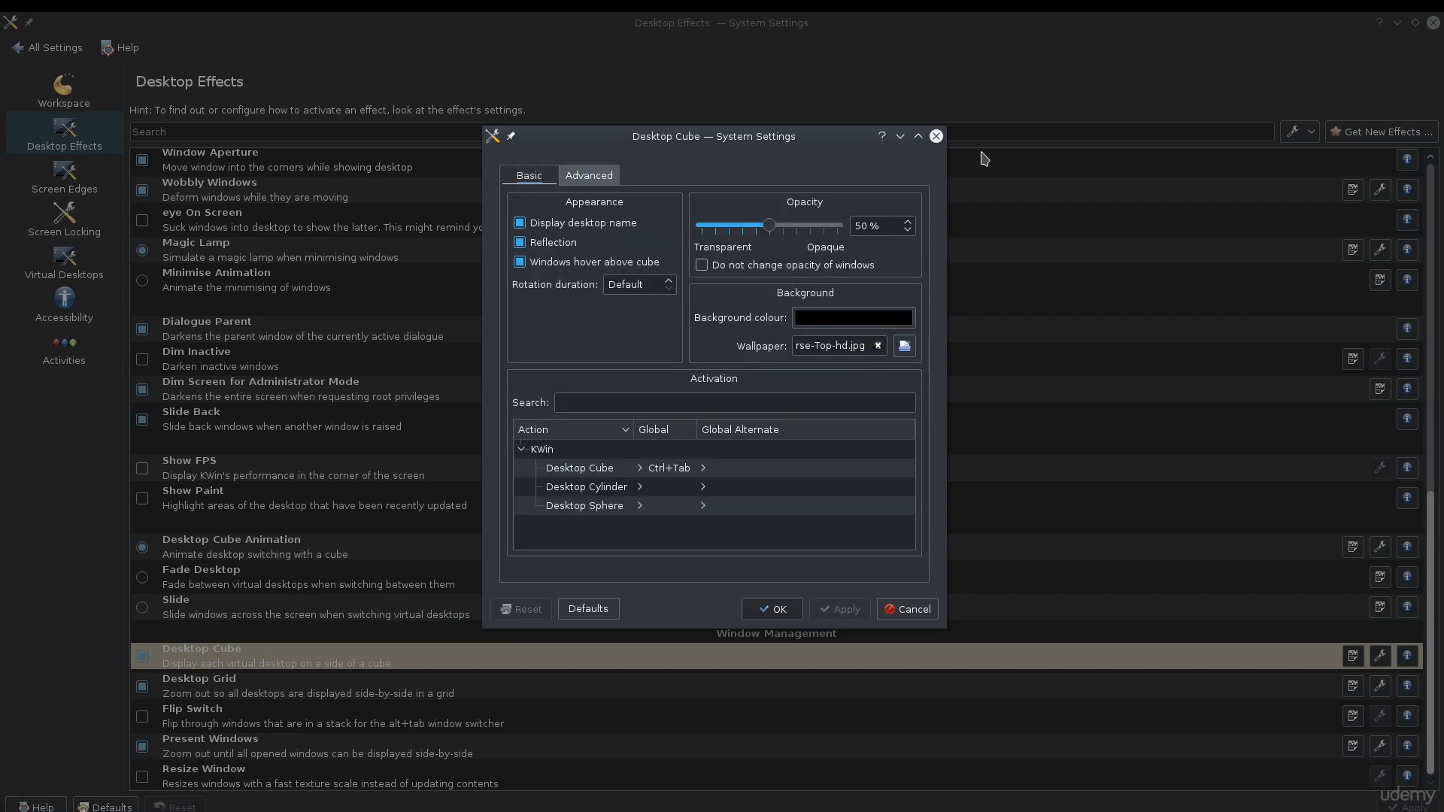
left_click(936, 136)
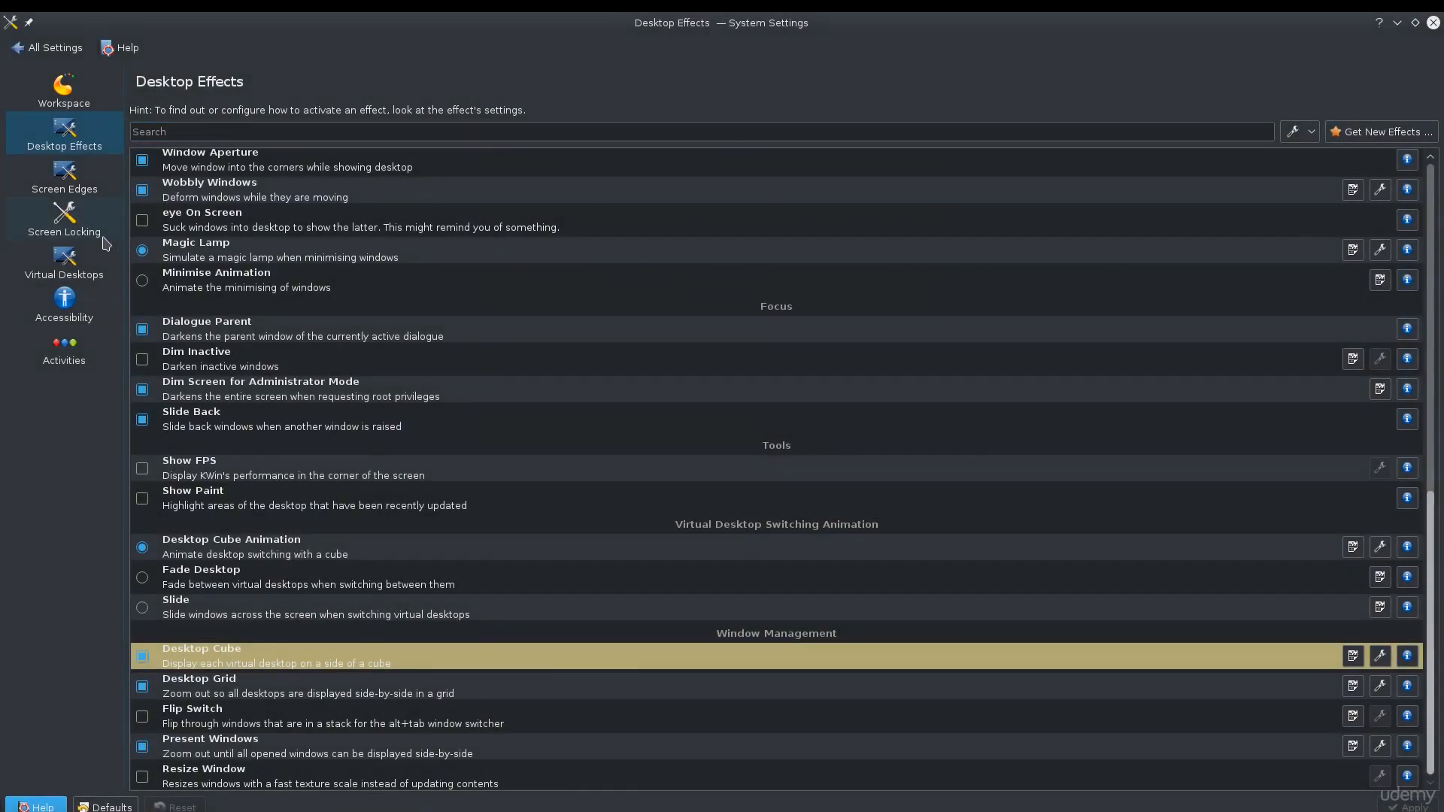
Open the Virtual Desktops page, then the Screen Locking page to review their options.
left_click(79, 264)
left_click_drag(263, 168, 243, 175)
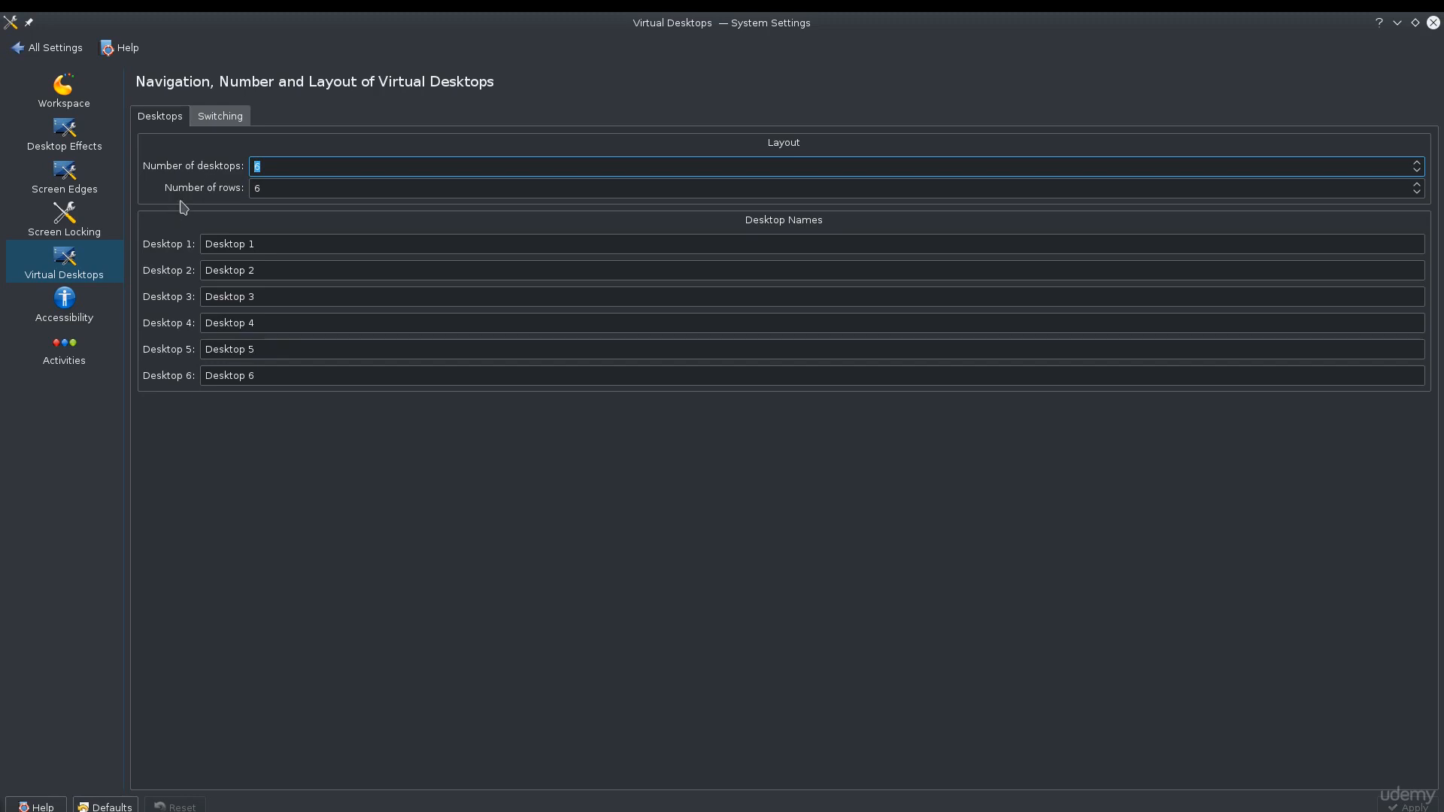
left_click(89, 235)
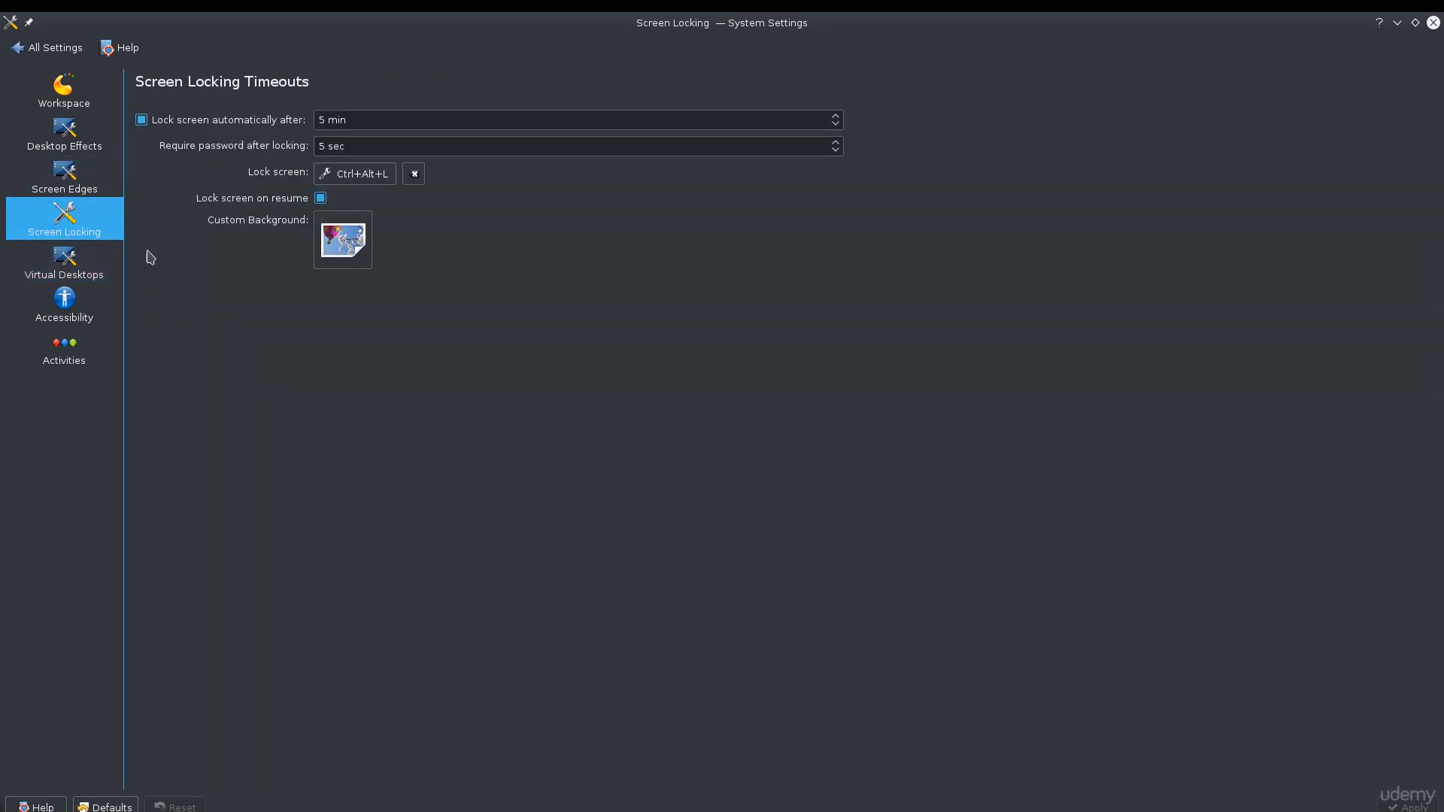
left_click_drag(244, 183, 260, 174)
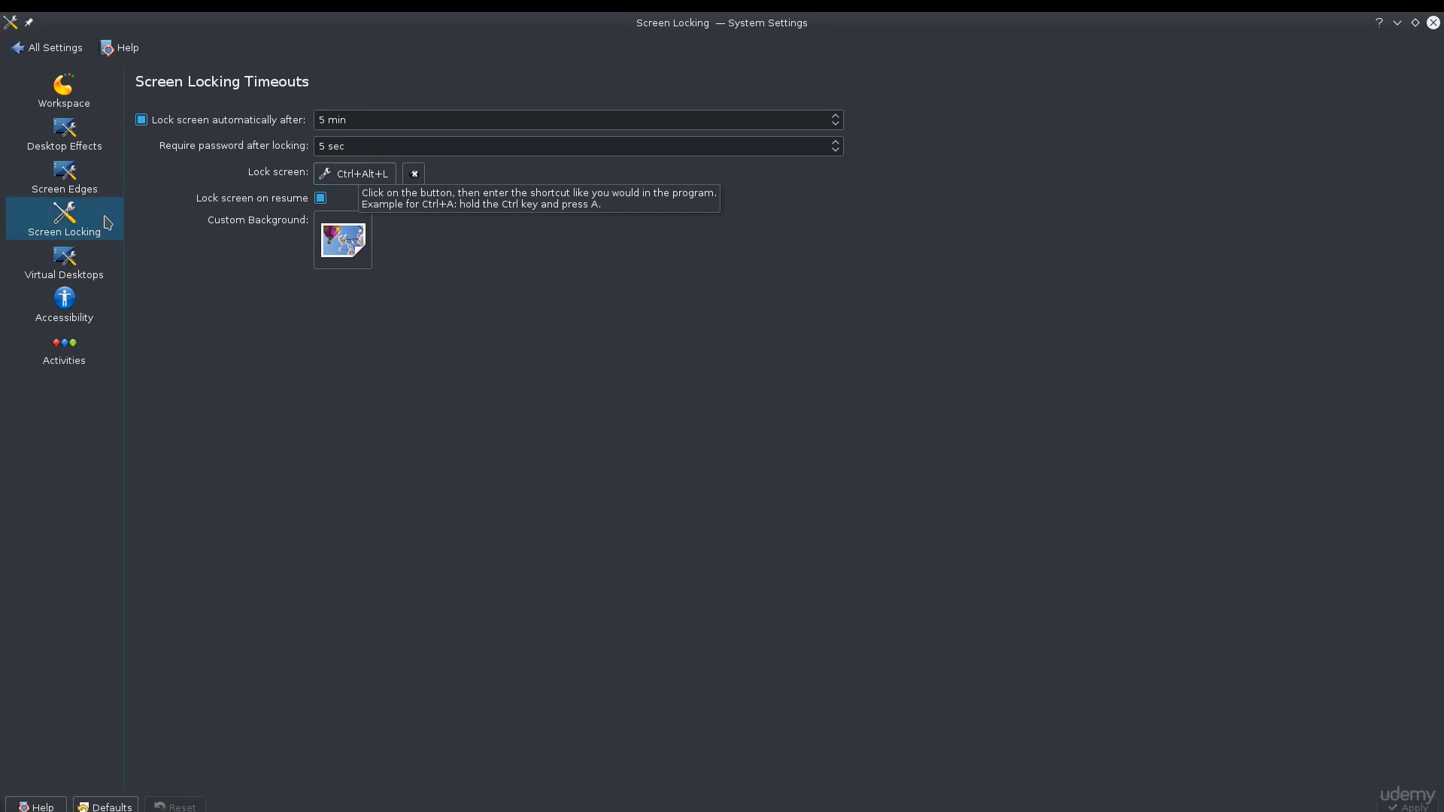
Open the Screen Edges page and trigger the top-left screen corner to show the window overview.
left_click(45, 184)
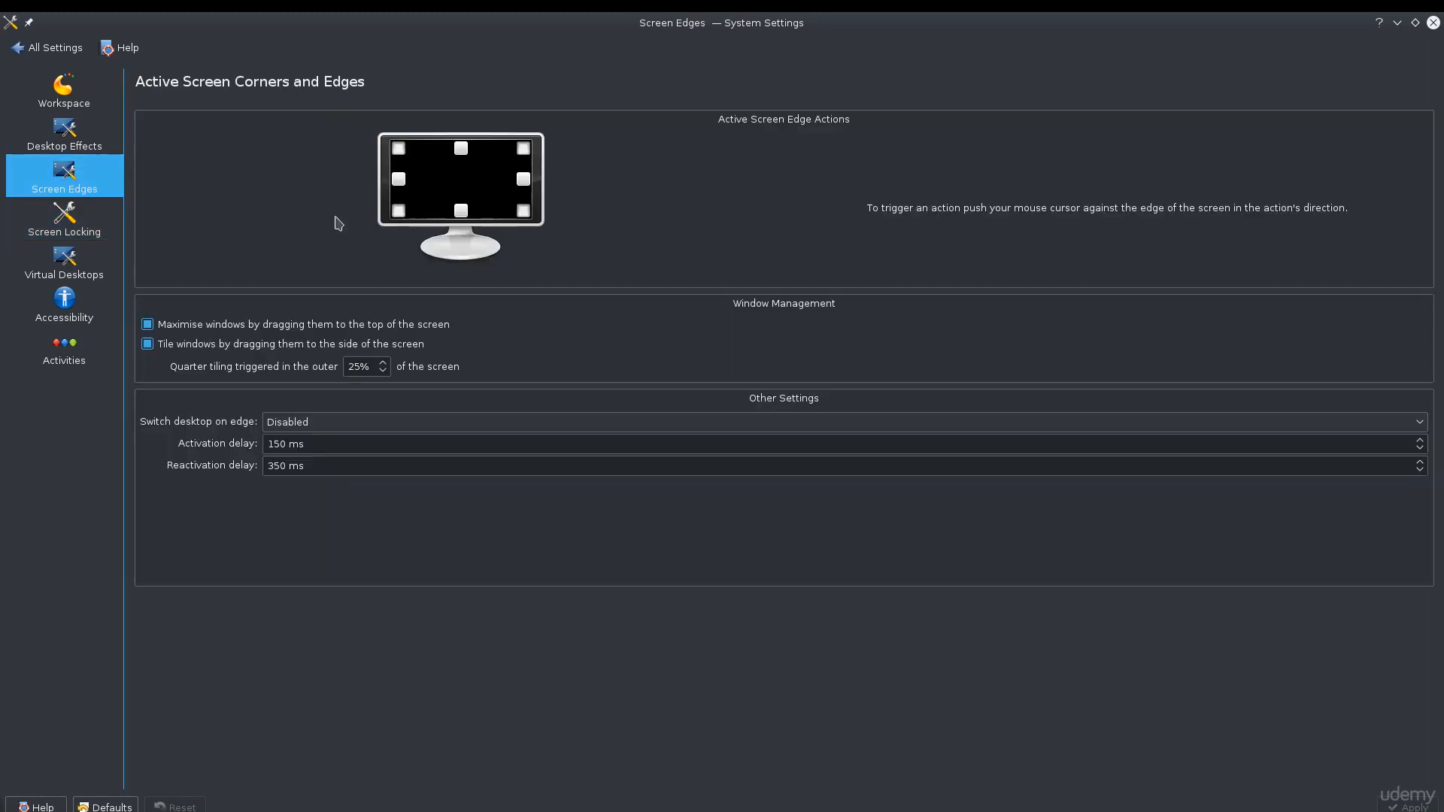
mouse_move(278, 12)
mouse_move(1, 12)
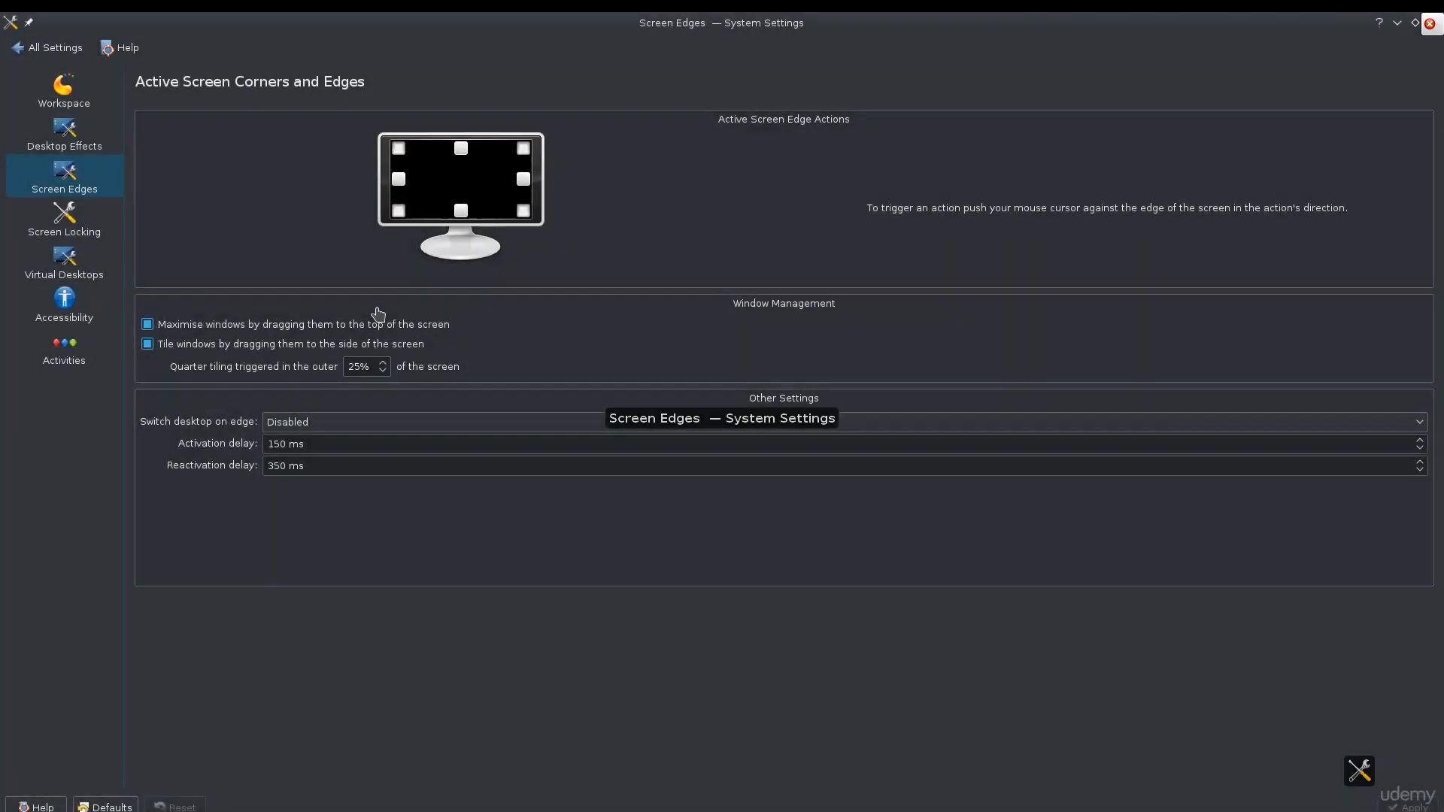
left_click(513, 272)
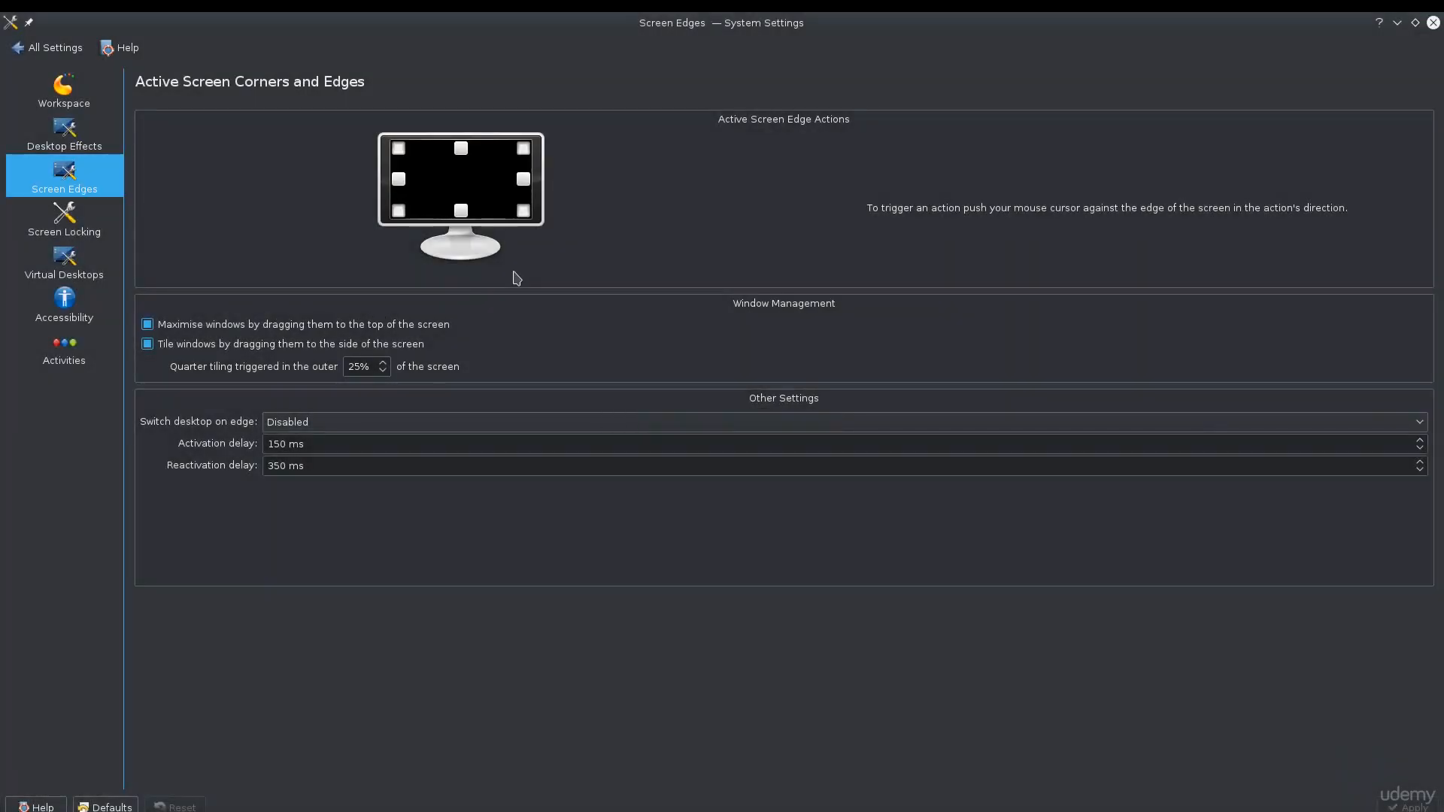
Restore the window to normal size, try the top-left corner action twice, and maximize the window again.
double_click(722, 24)
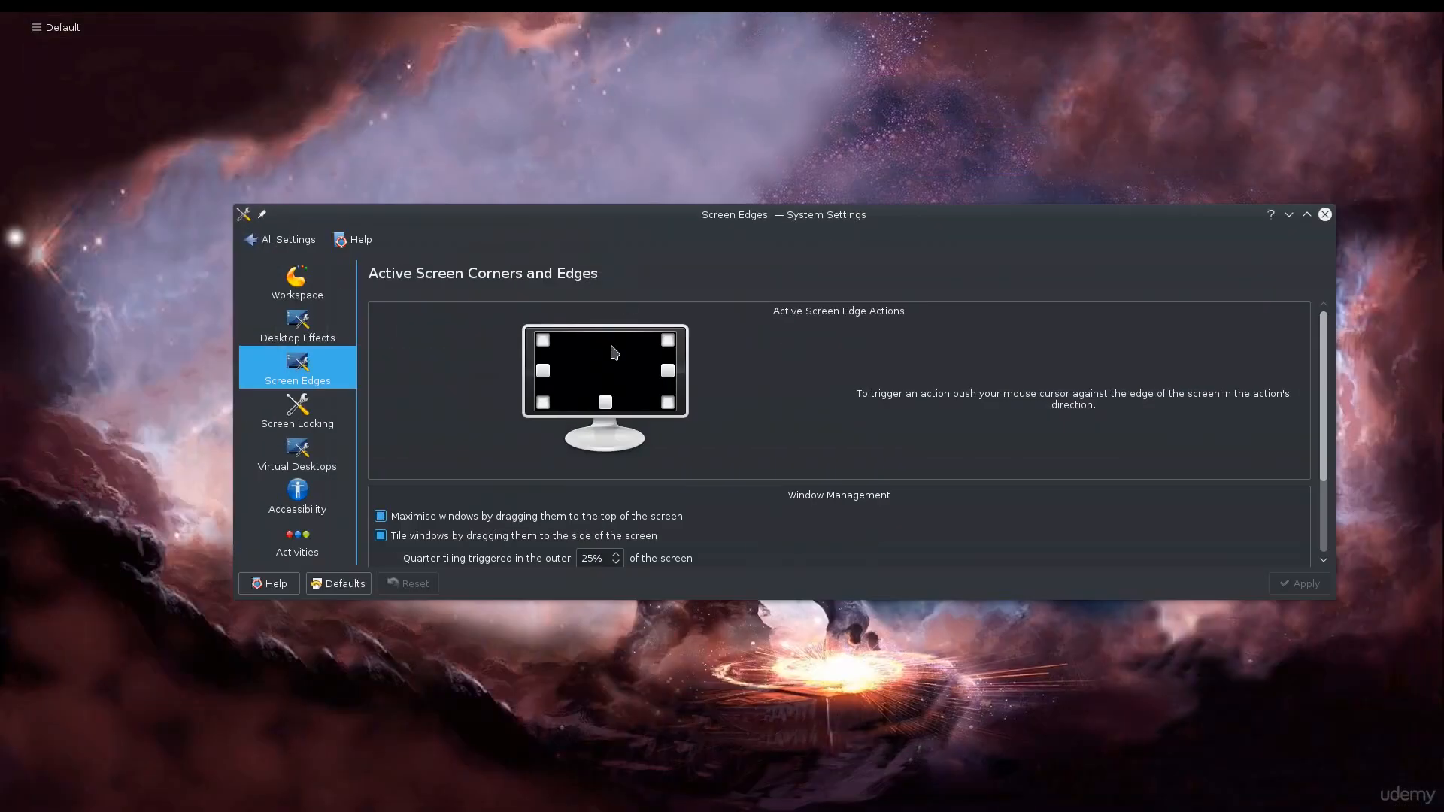
mouse_move(1, 12)
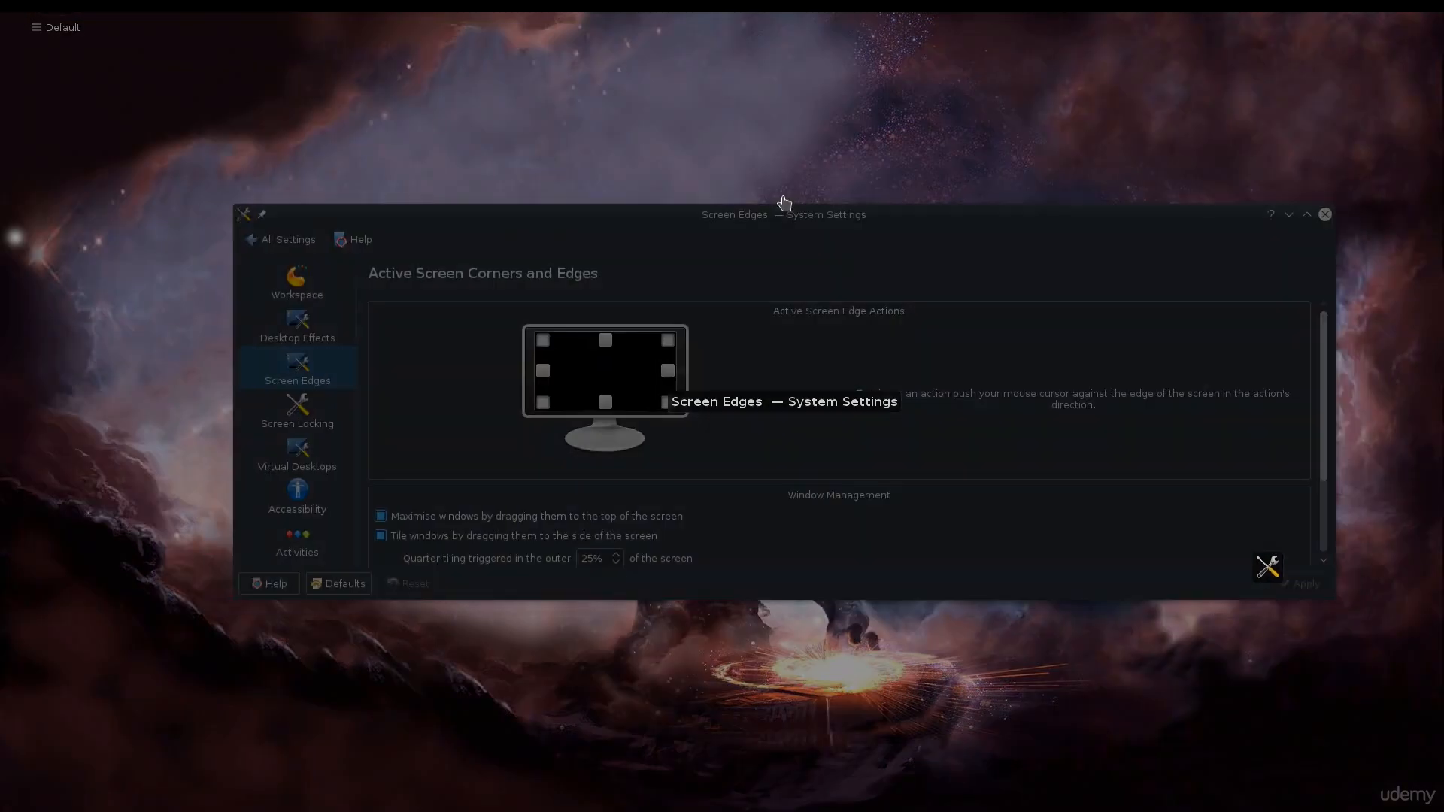
left_click(783, 219)
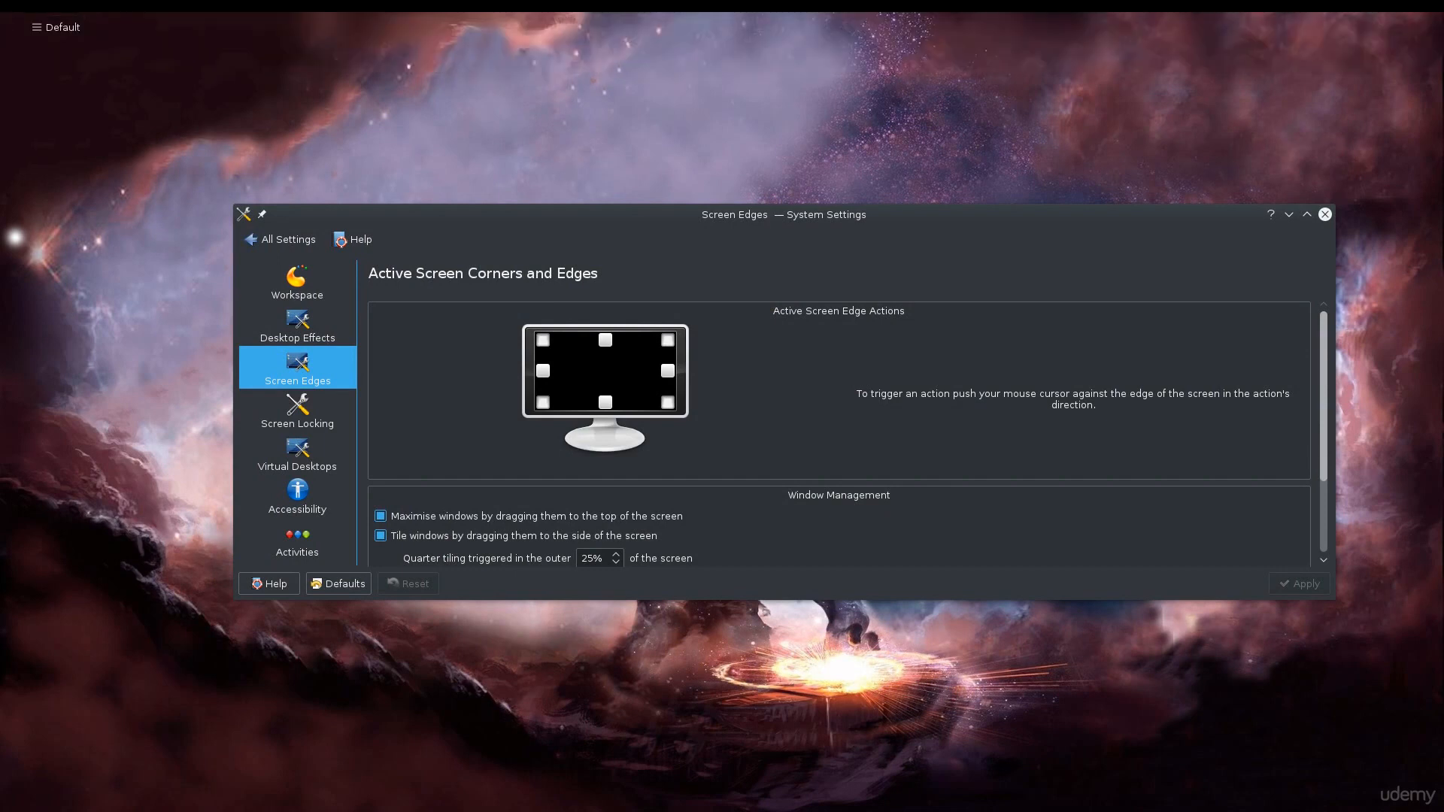
mouse_move(1, 12)
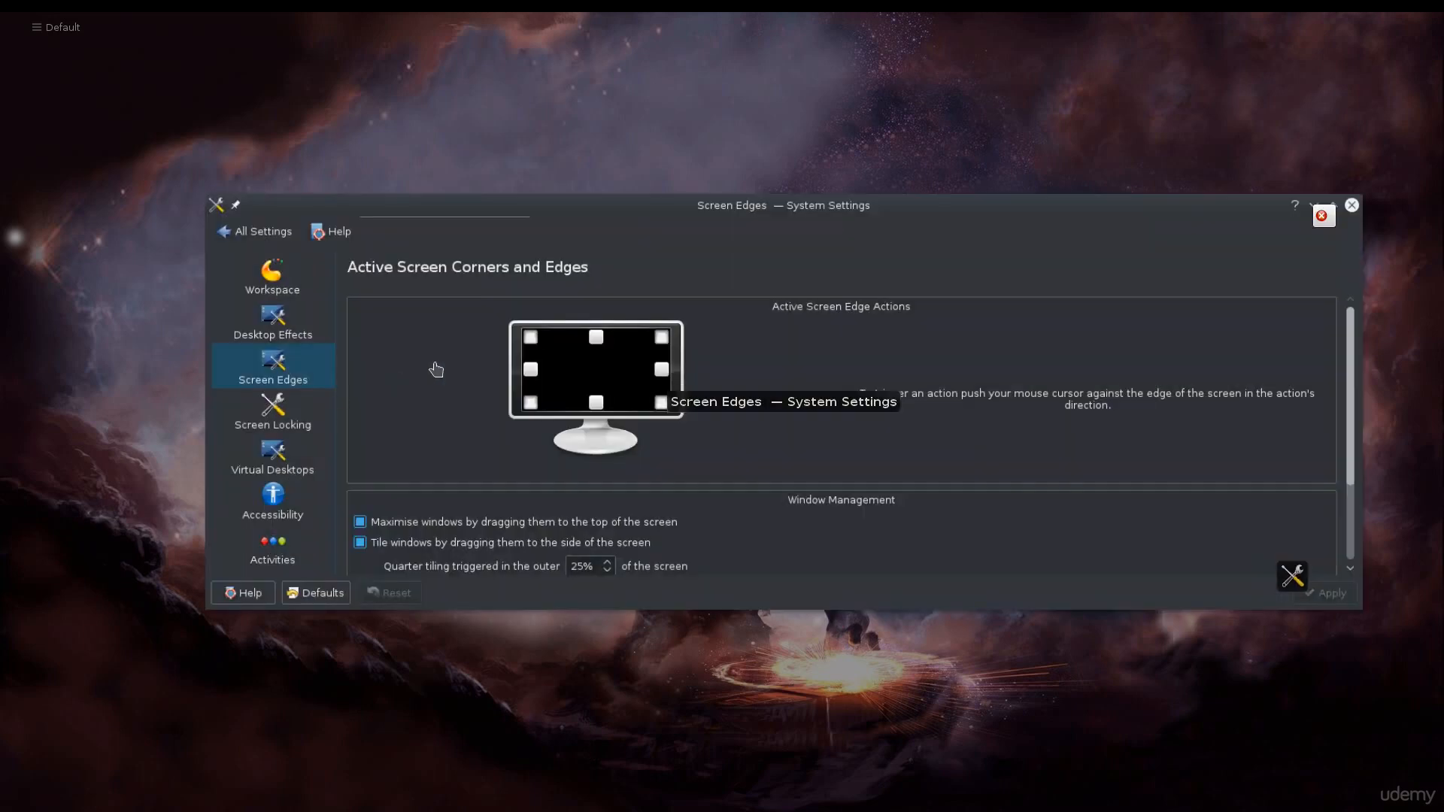
left_click(436, 370)
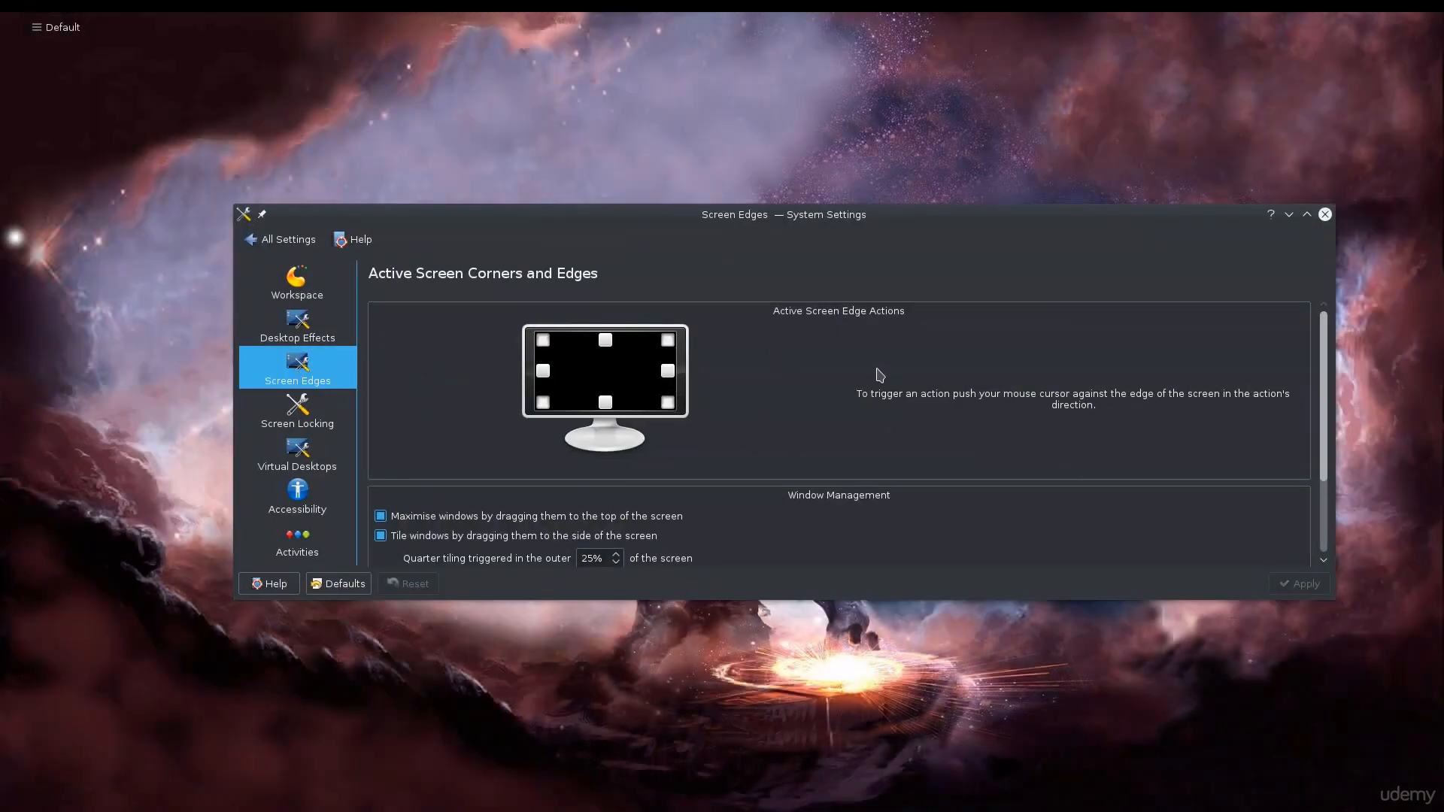
double_click(904, 217)
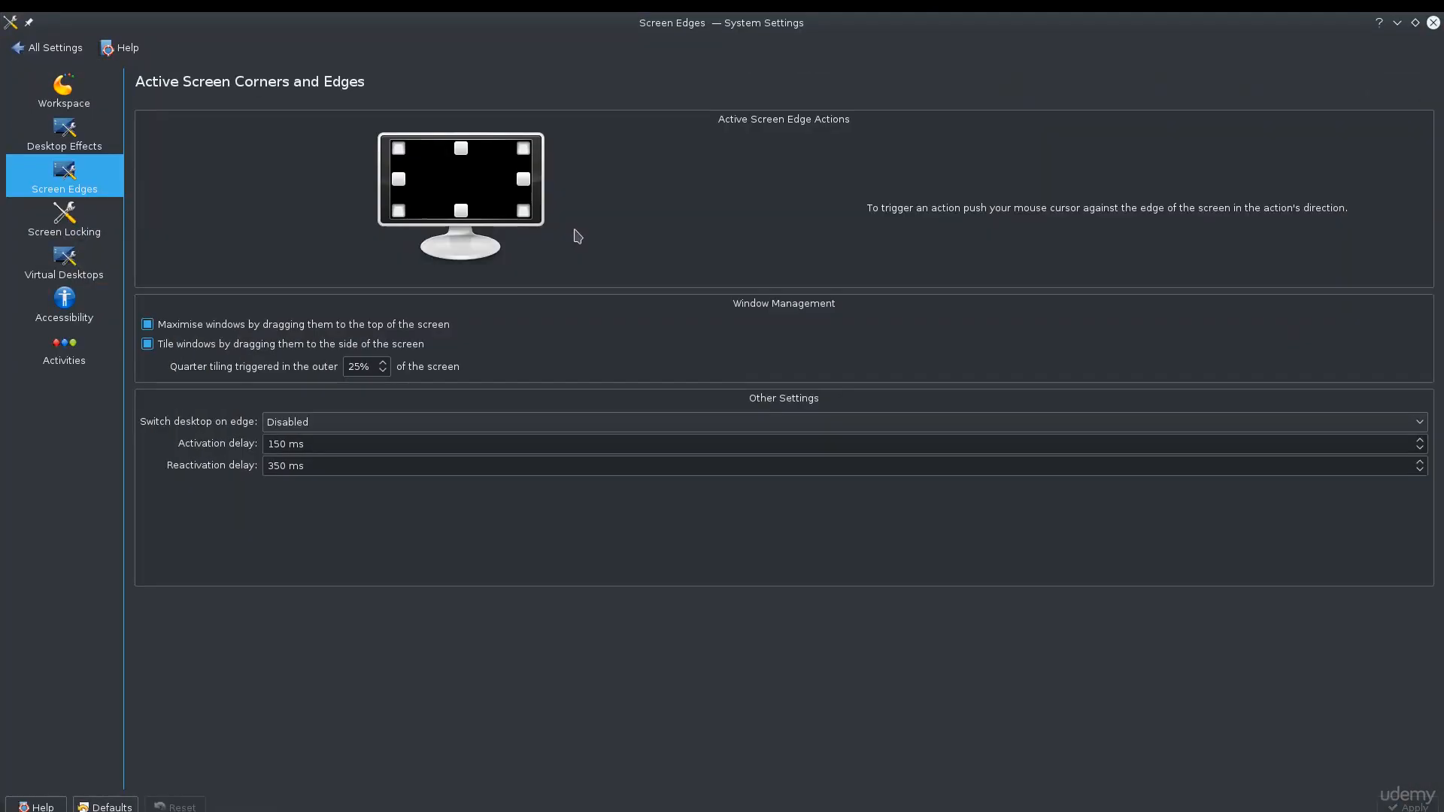
Open the action menu of the top-left screen corner and close it without changing anything.
left_click(402, 152)
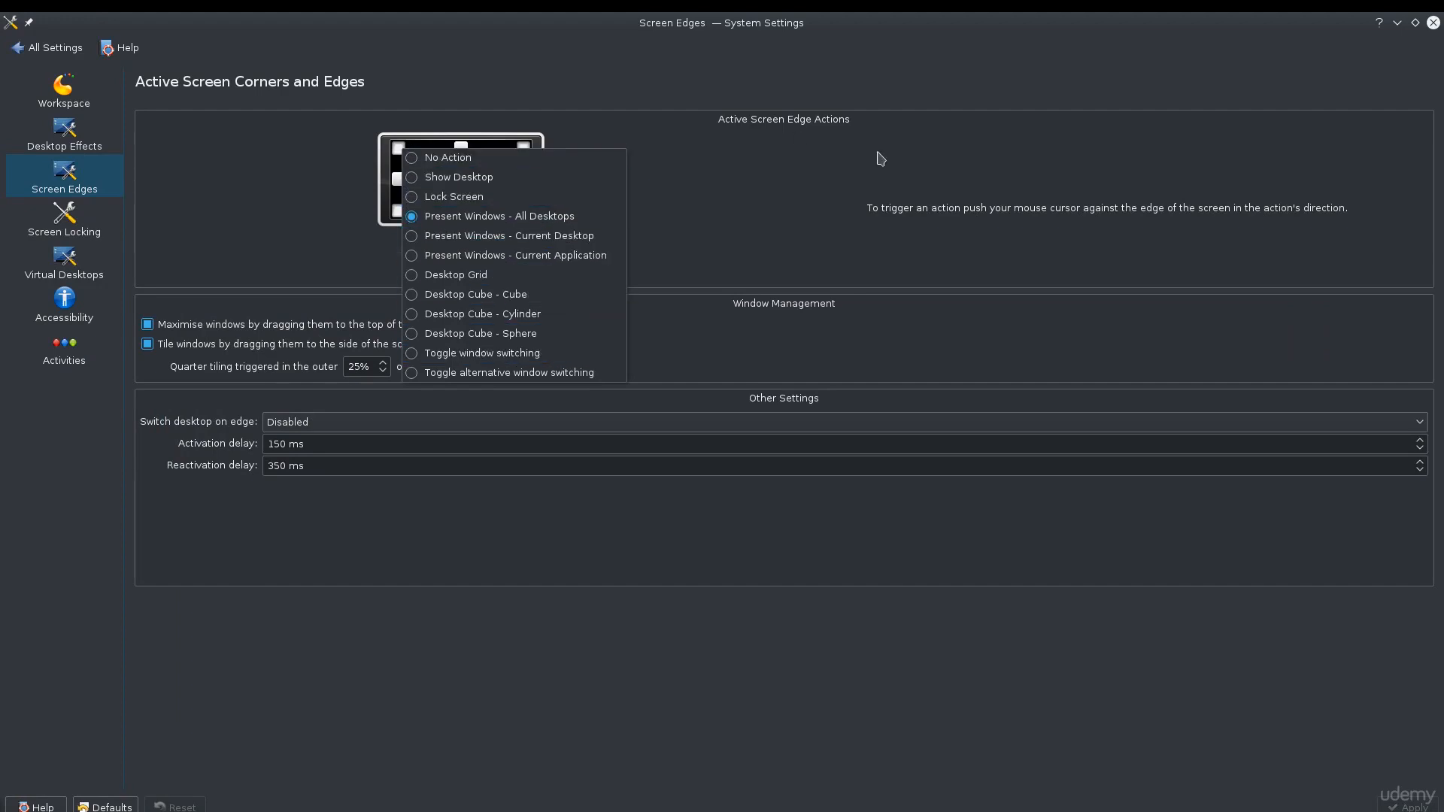
left_click(866, 181)
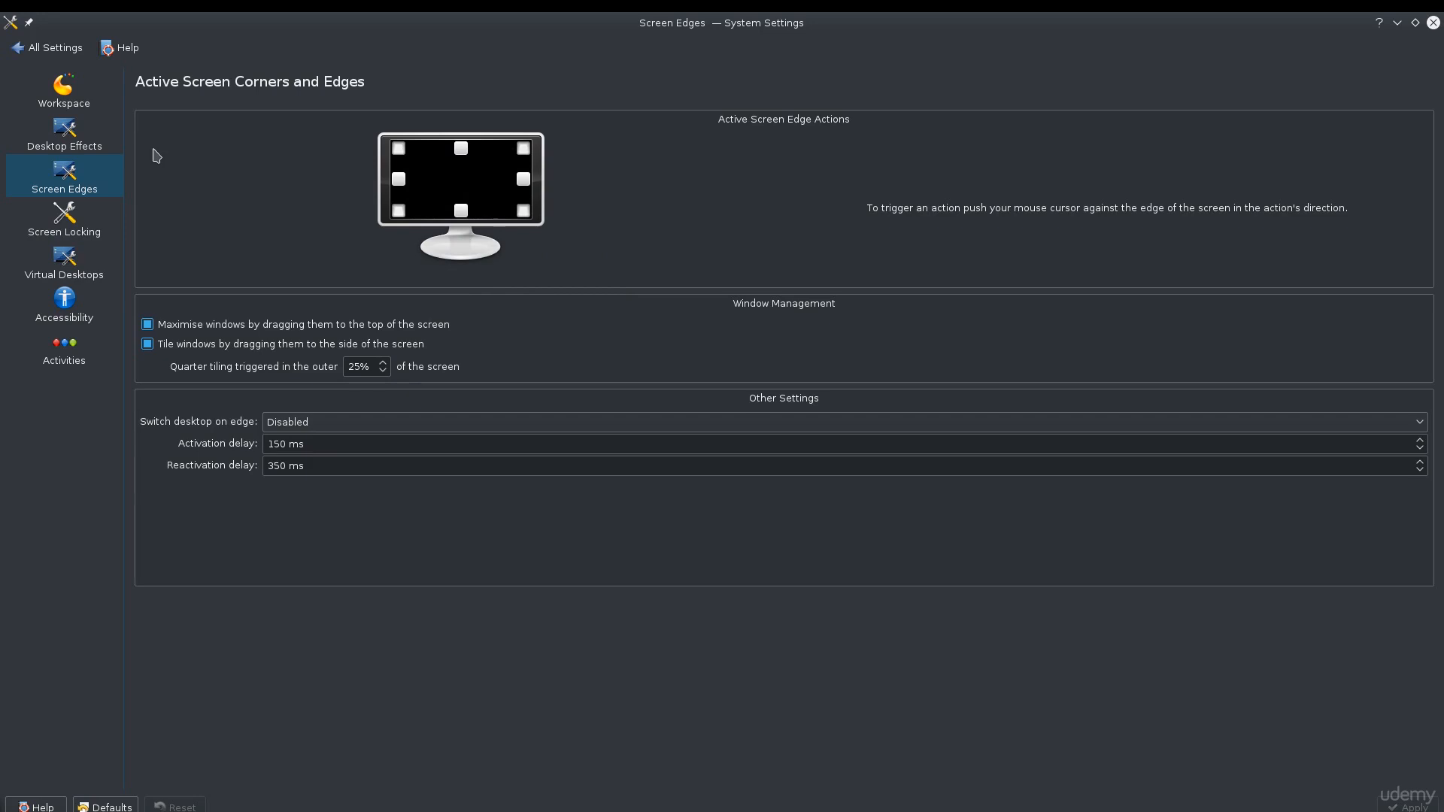
Return to all settings and open Account Details, viewing its KDE Wallet and User Manager pages.
left_click(51, 49)
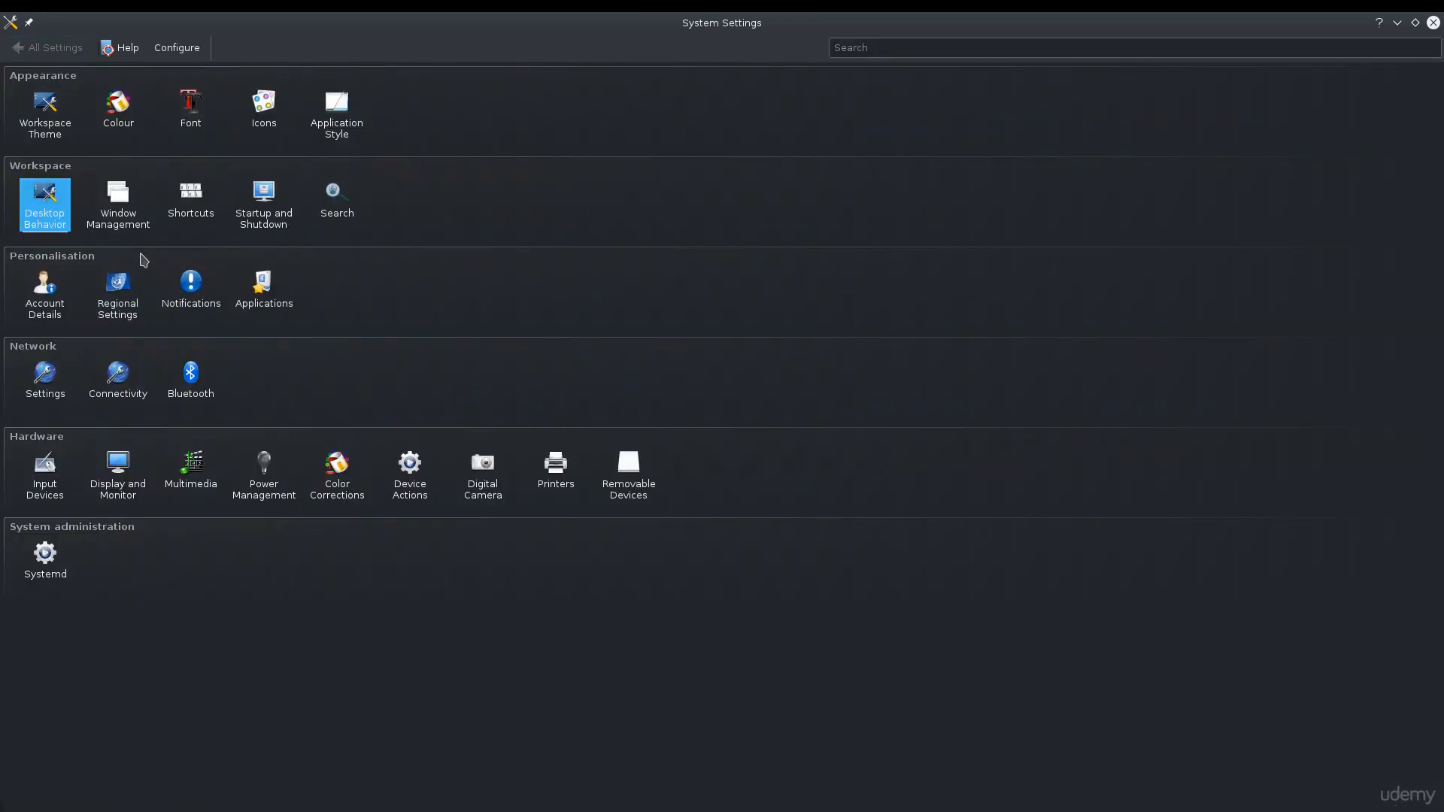
left_click(30, 319)
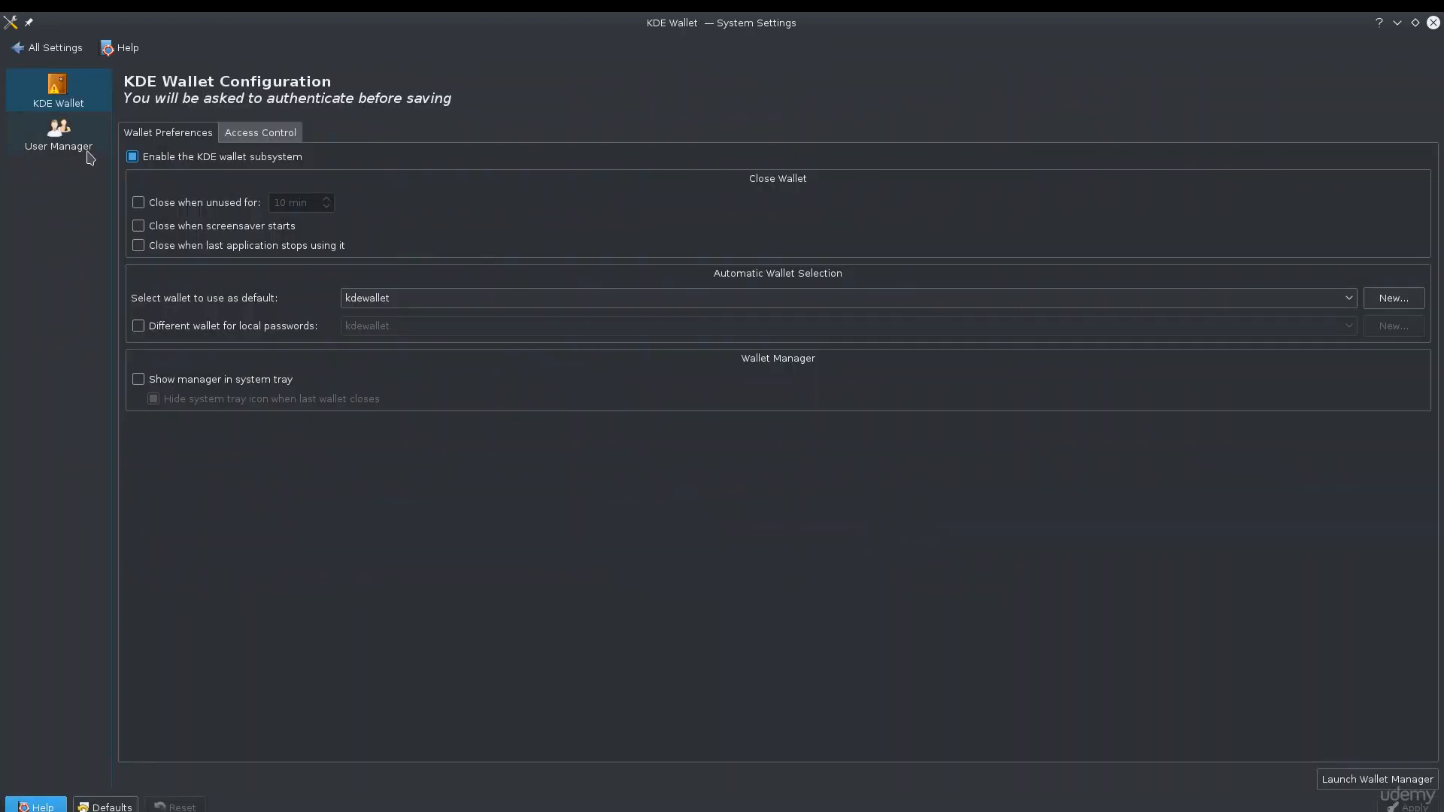
left_click(89, 157)
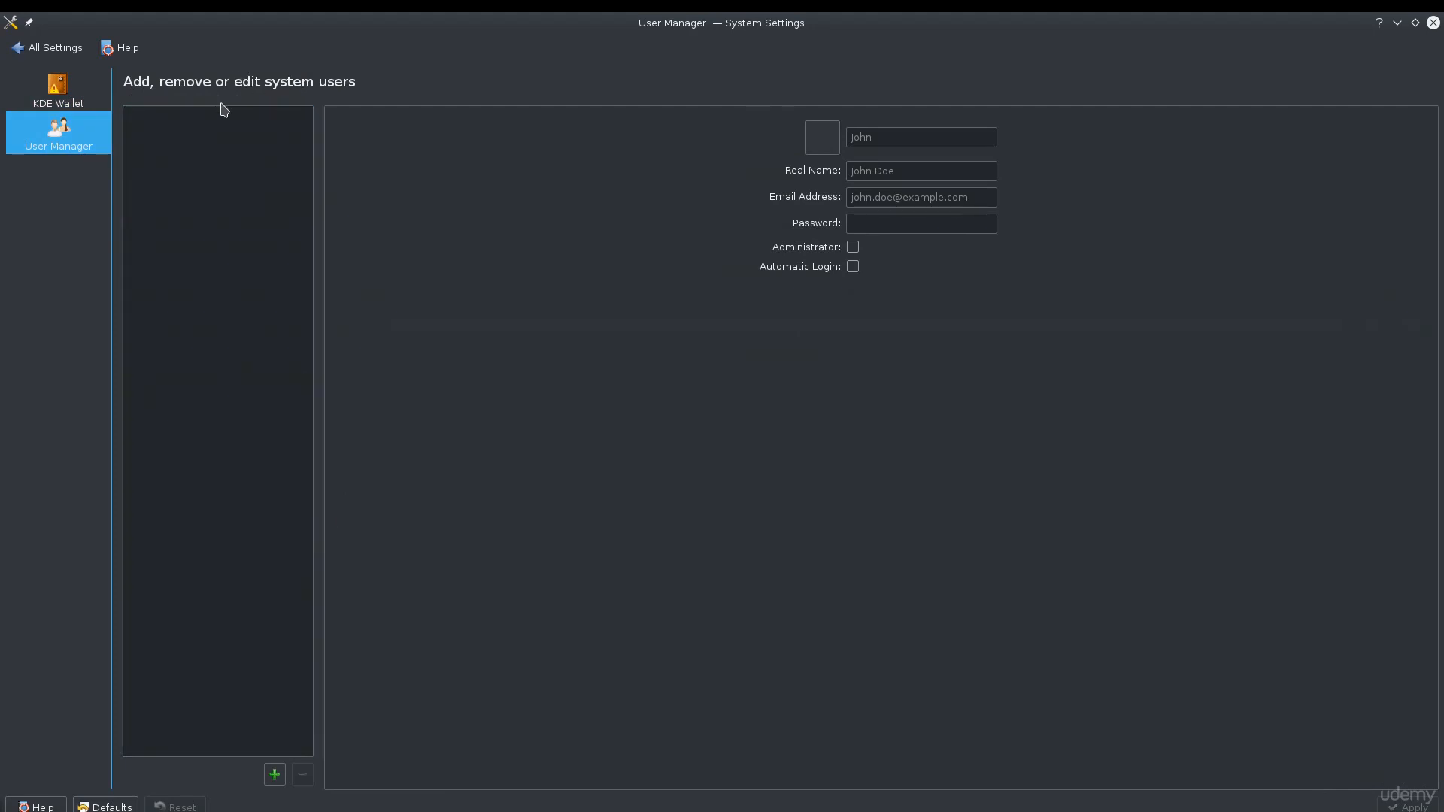
Return to all settings and open the Applications module's Default Applications page.
left_click(12, 48)
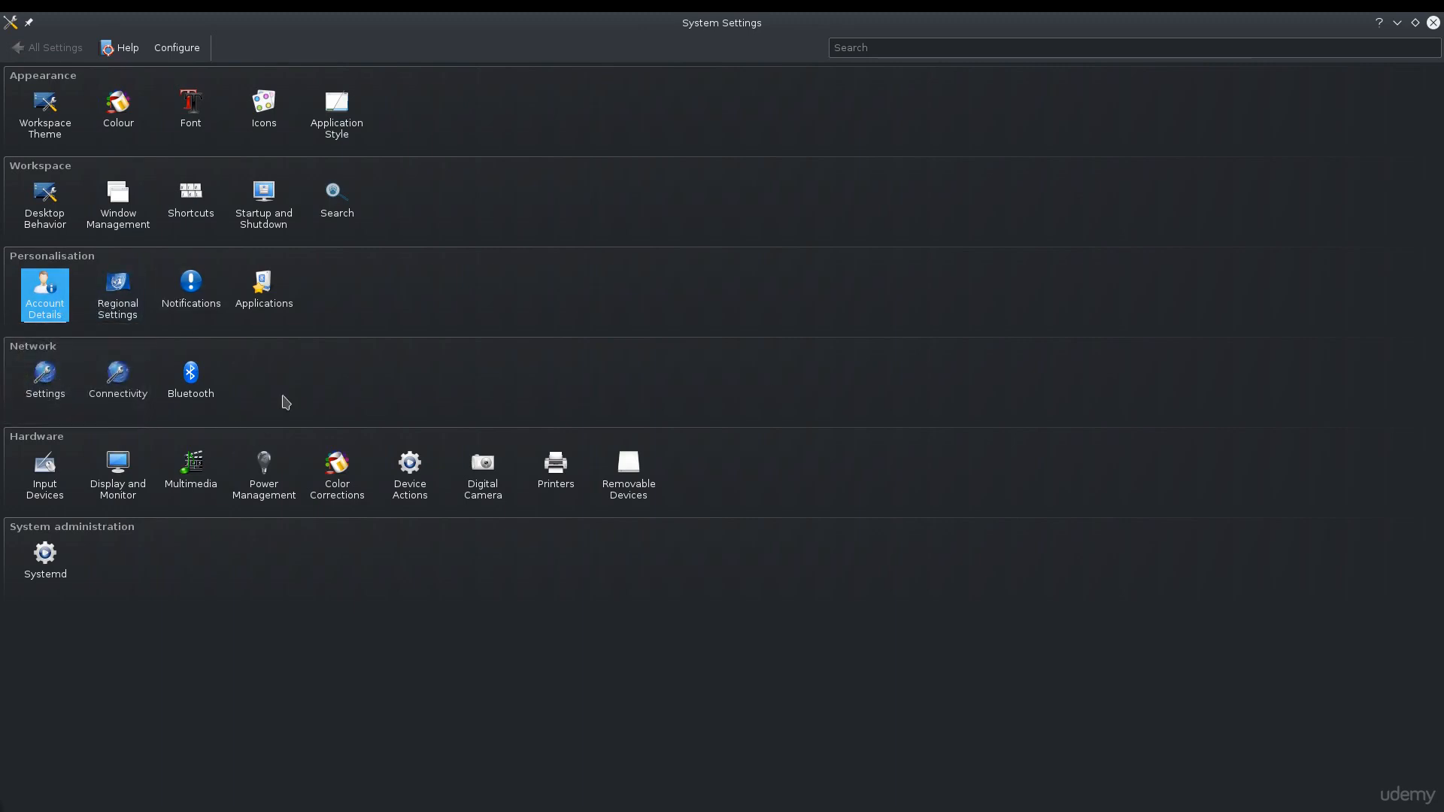
left_click(273, 301)
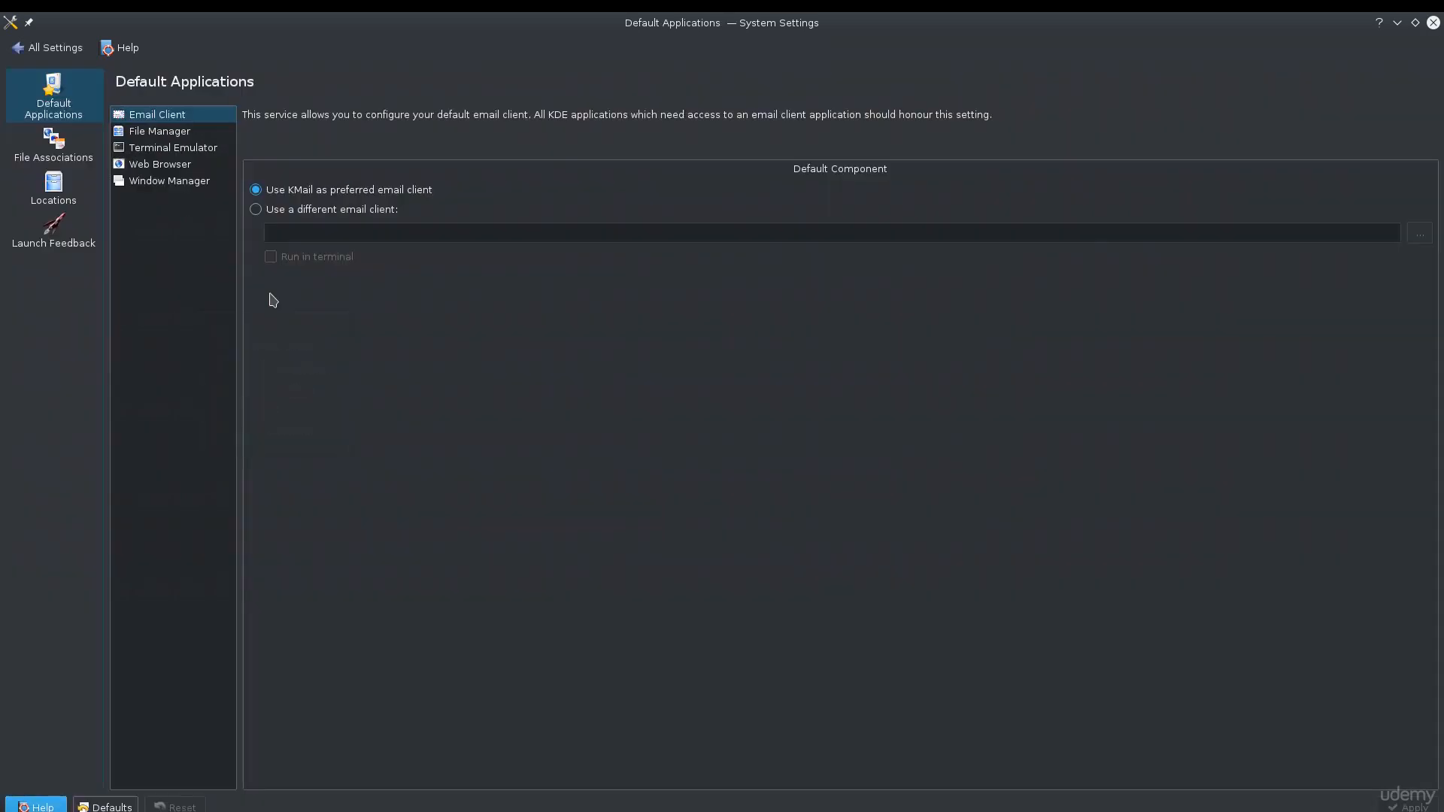
Return to all settings and open Input Devices, viewing its Mouse, Touchpad and Keyboard pages.
left_click(46, 48)
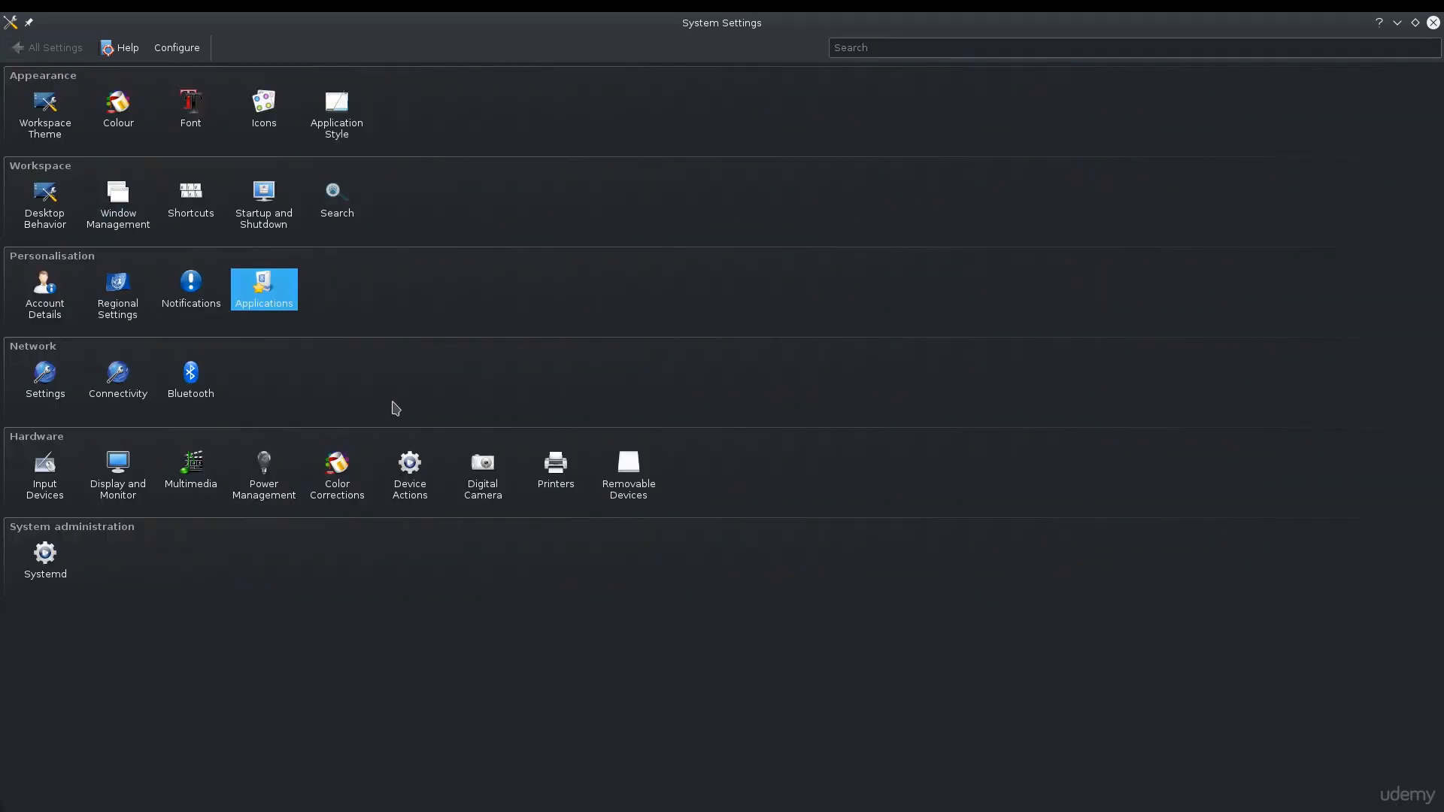
left_click(53, 501)
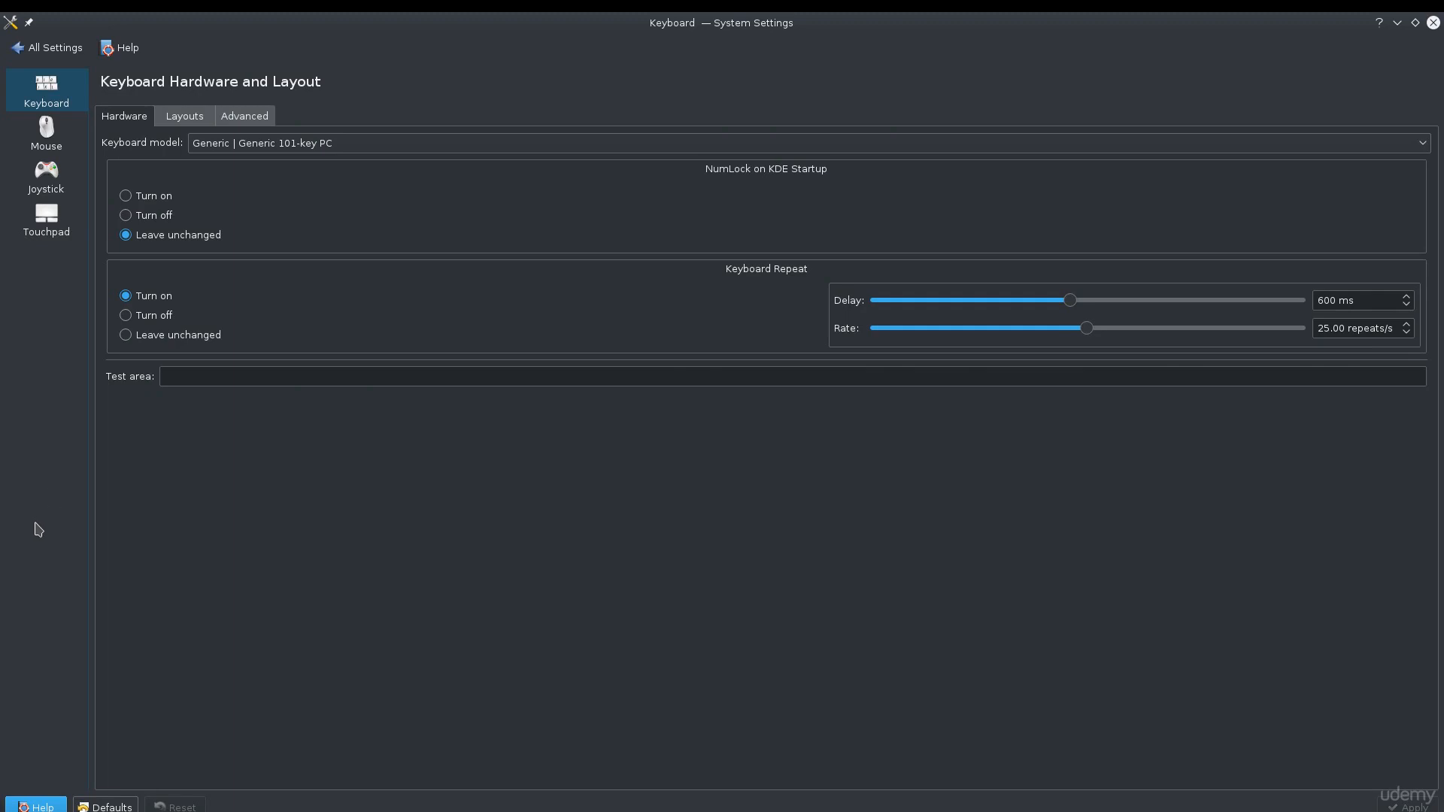
left_click(54, 154)
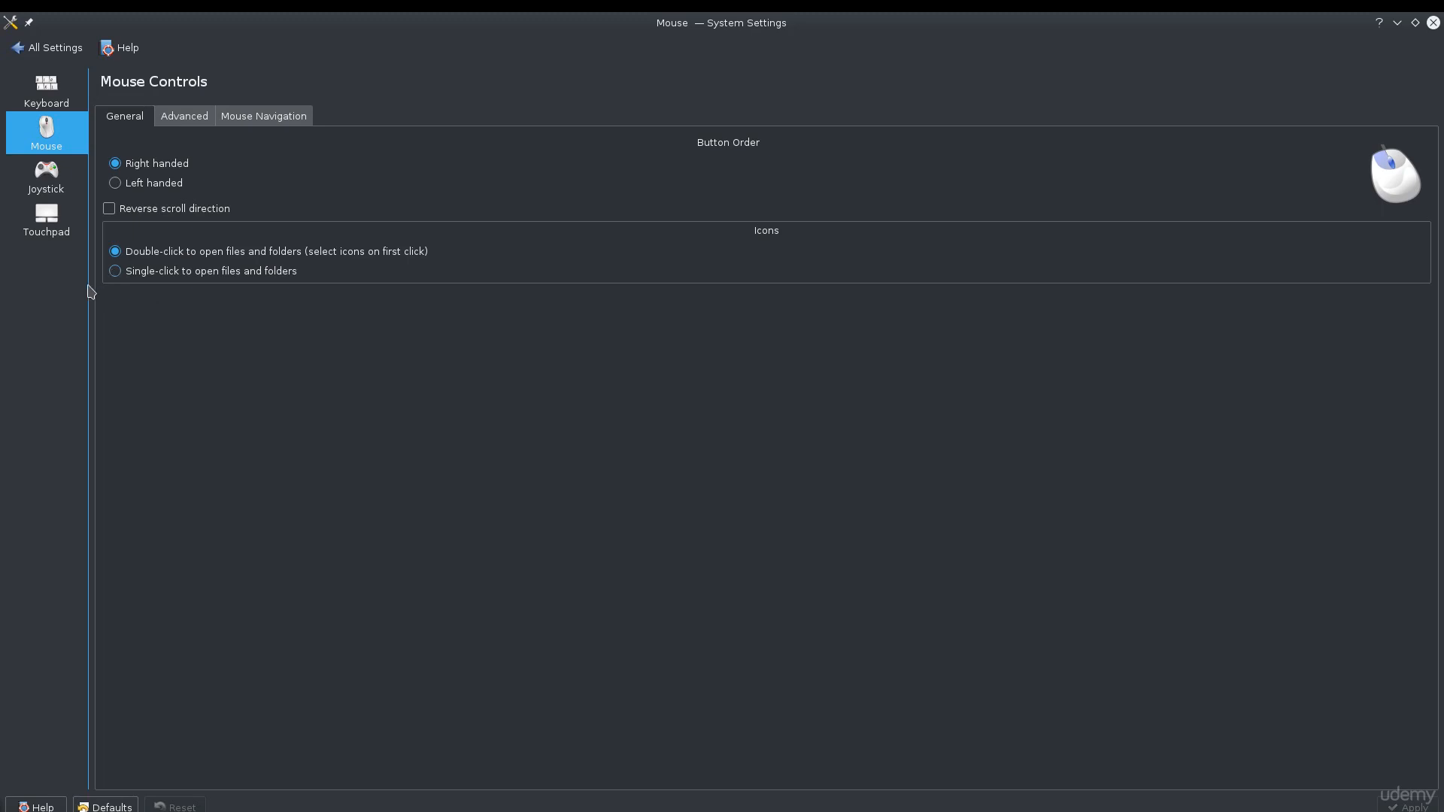
left_click(46, 218)
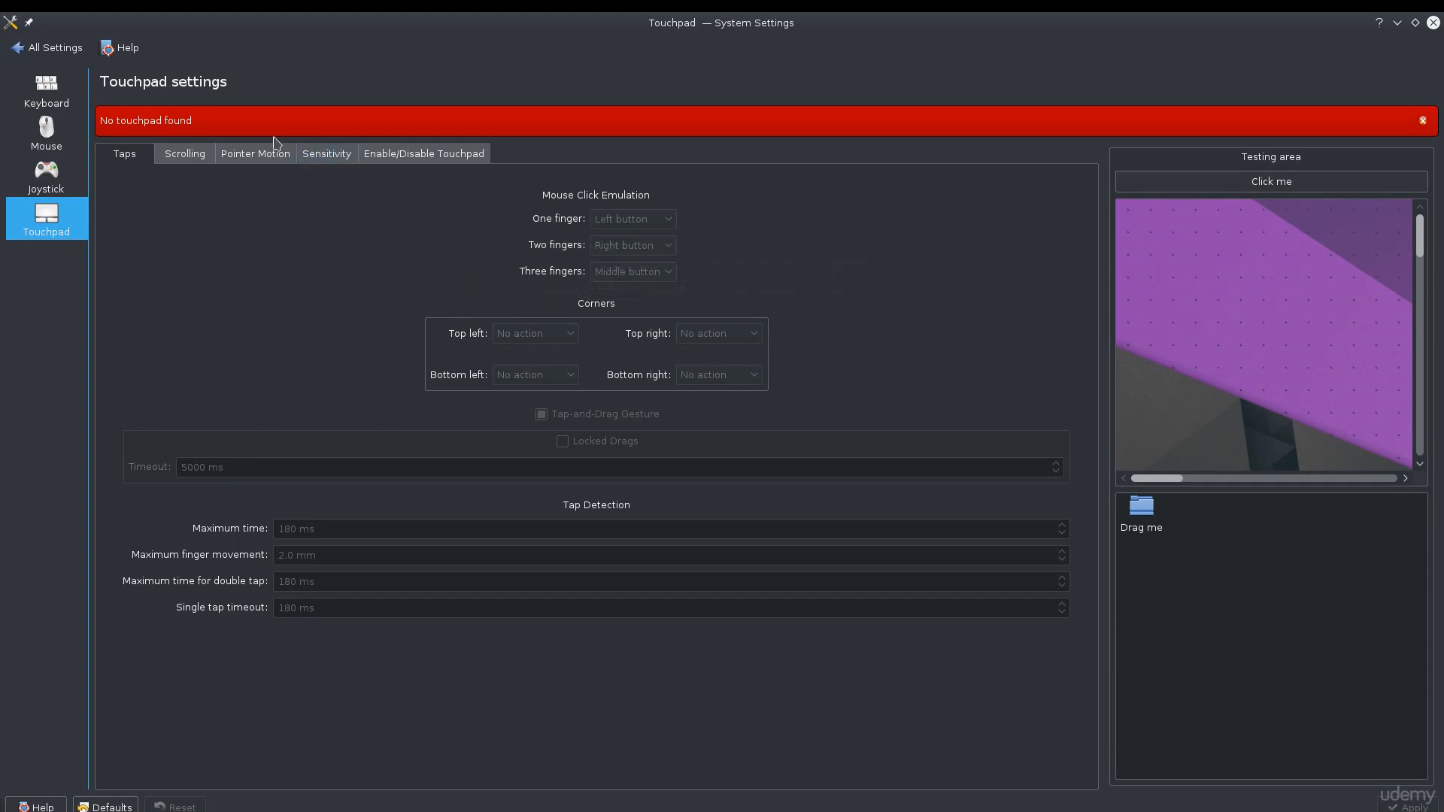
left_click(46, 94)
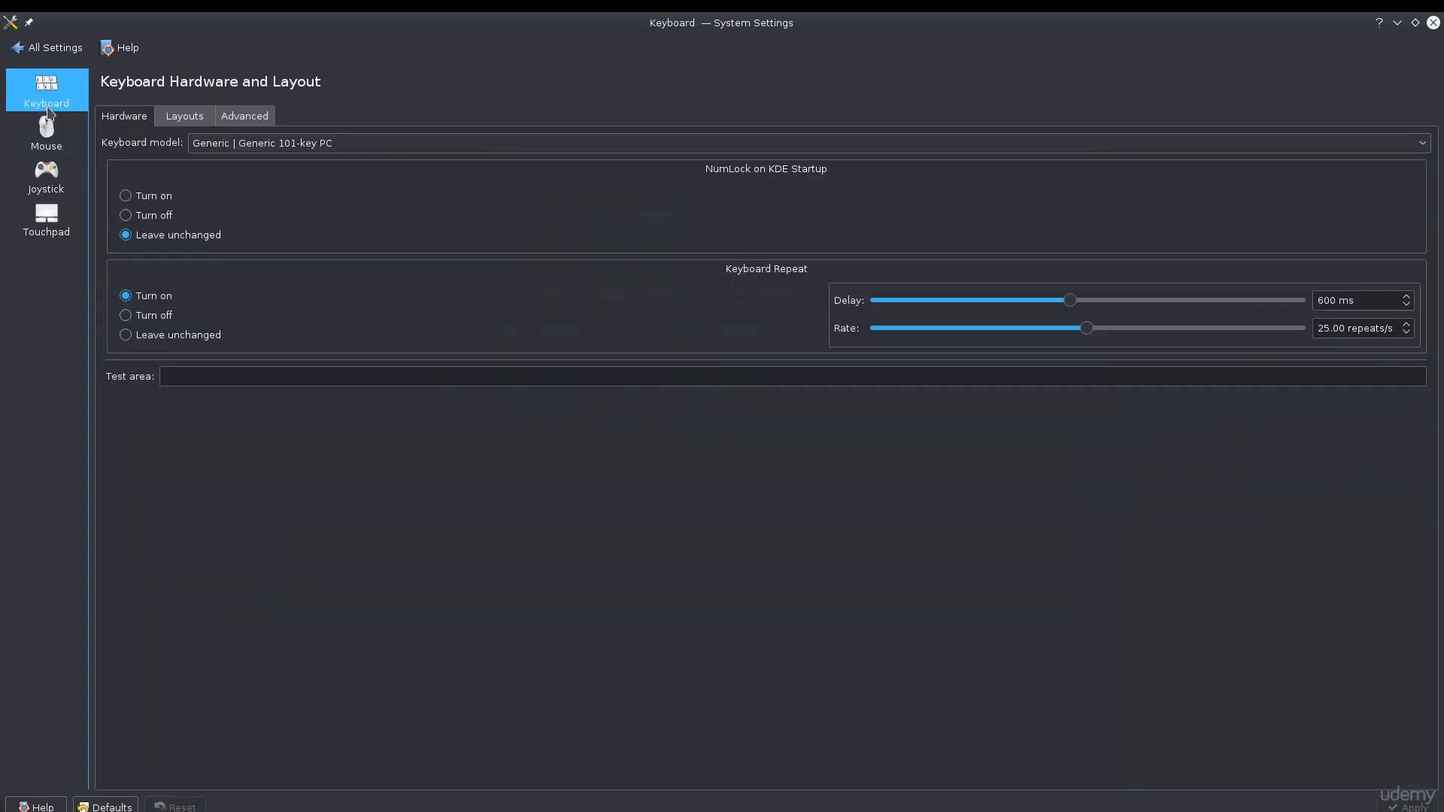
Open Window Management from all settings, restore the System Settings window to normal size, and return to all settings.
left_click(42, 49)
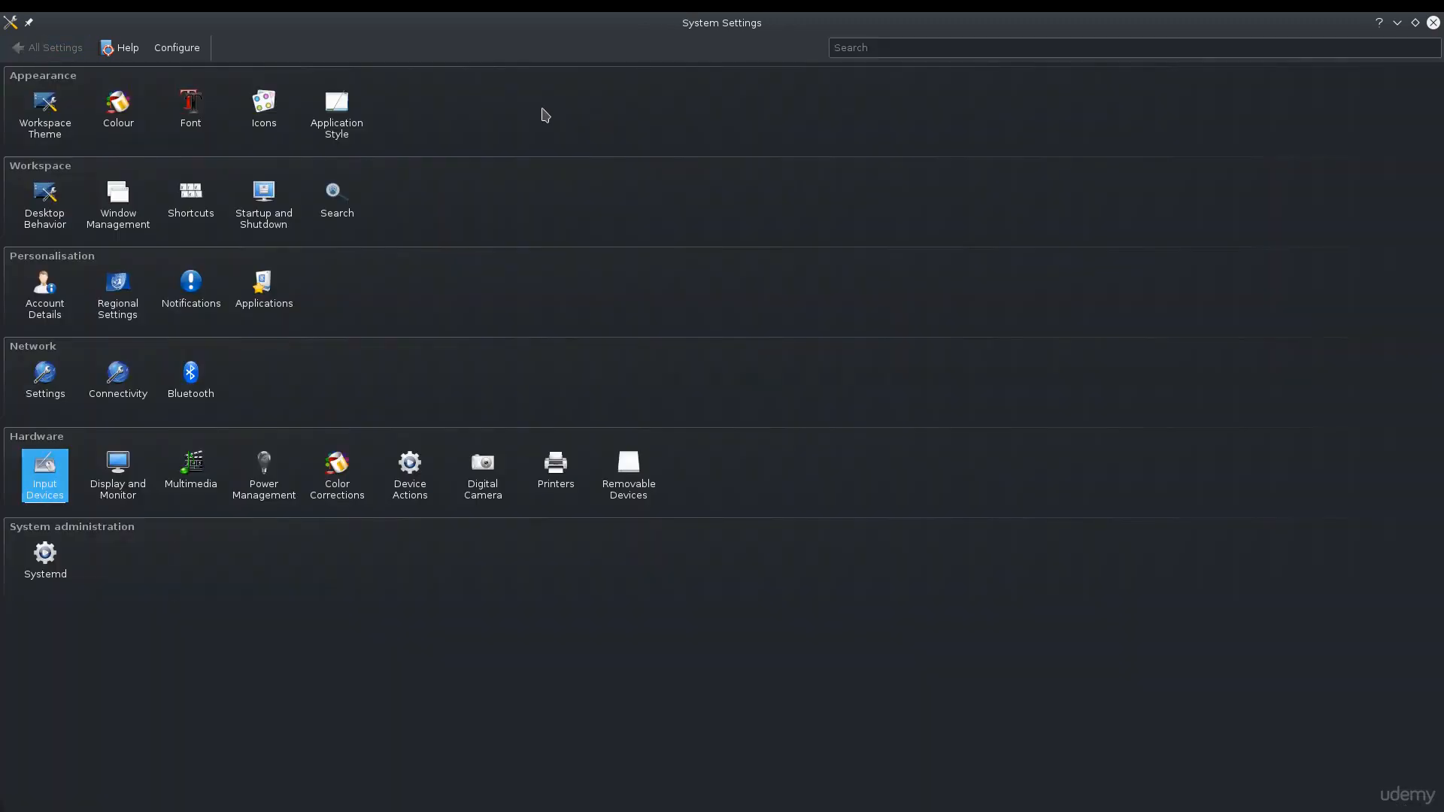
left_click(102, 199)
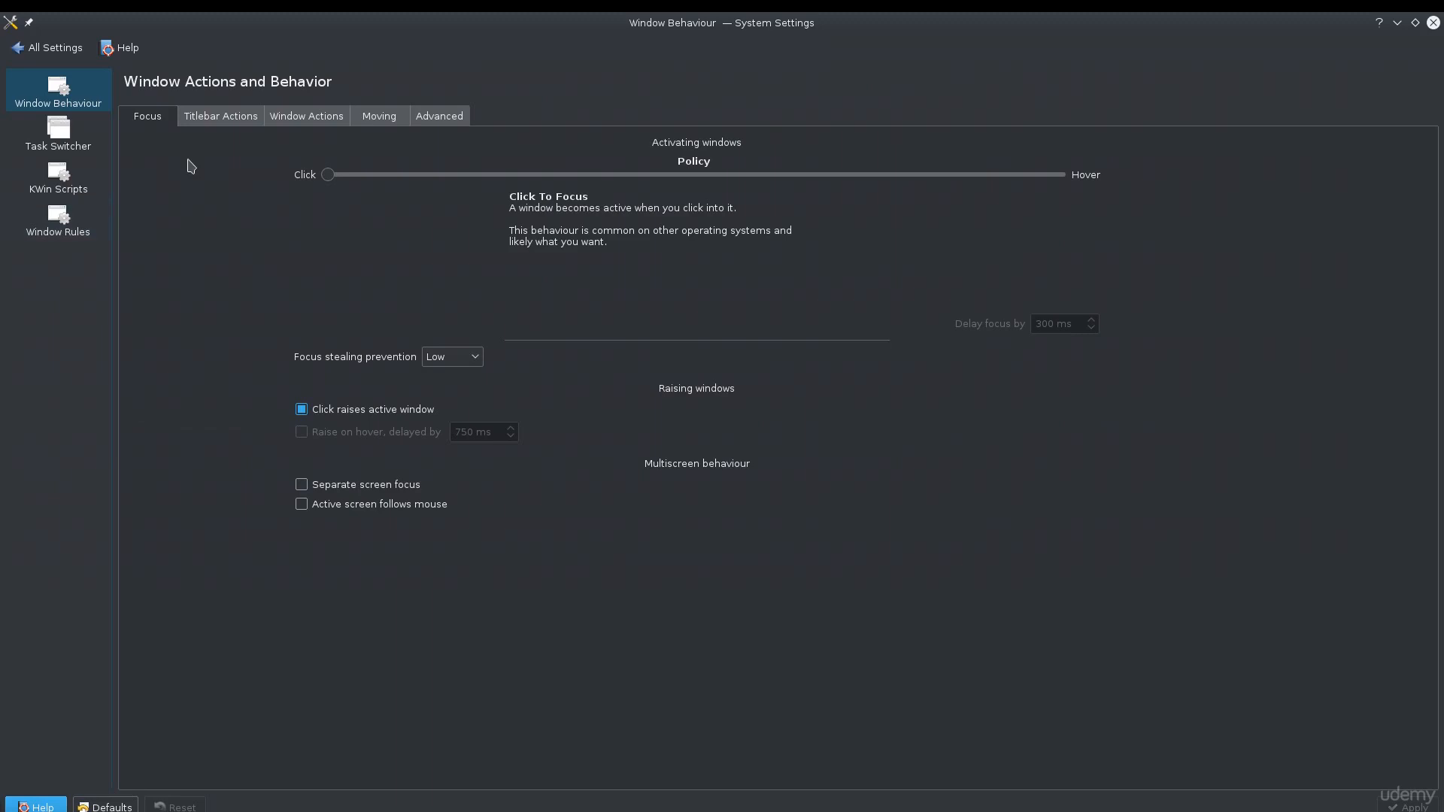
double_click(706, 25)
left_click(283, 239)
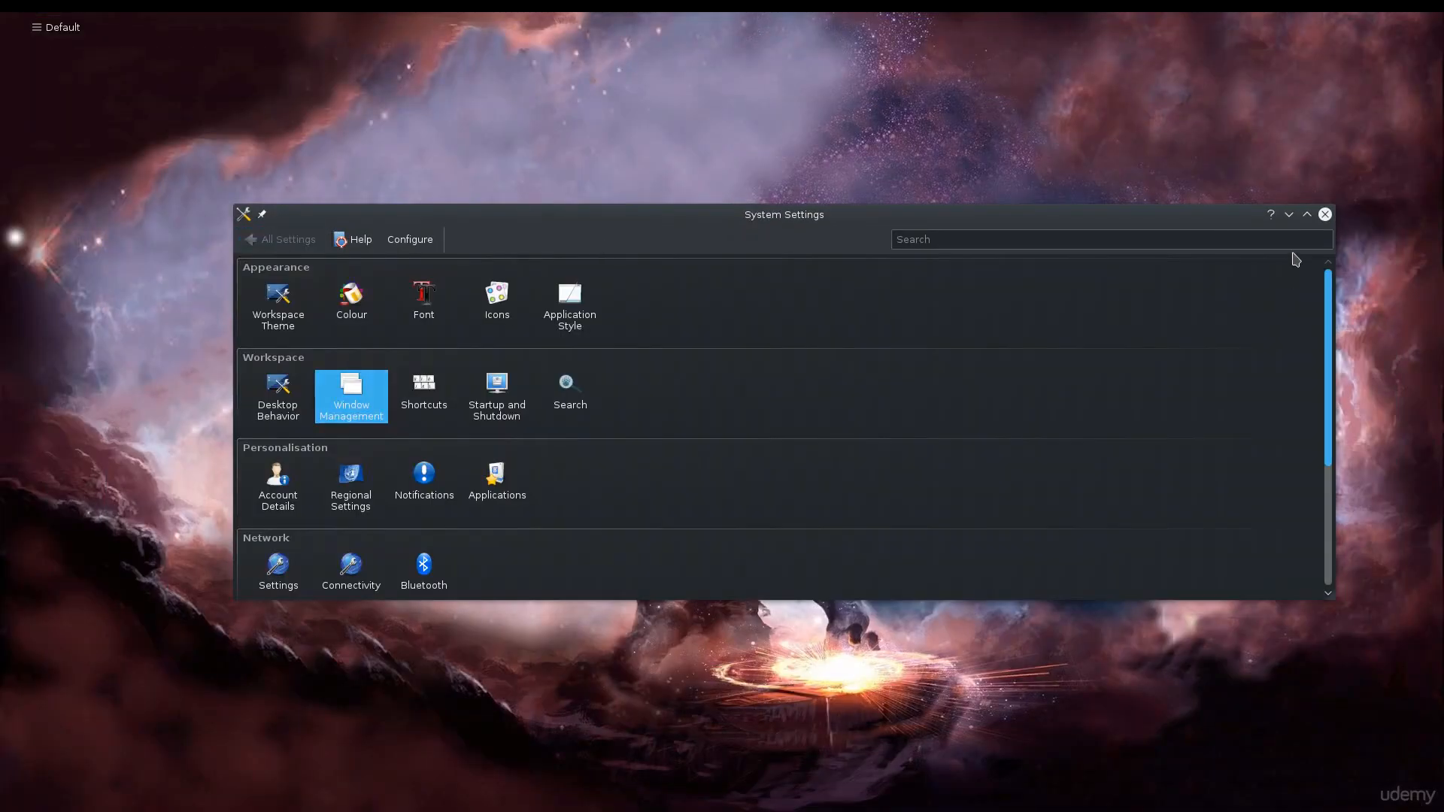
Launch the File Manager from the application launcher and enlarge its window.
mouse_move(193, 16)
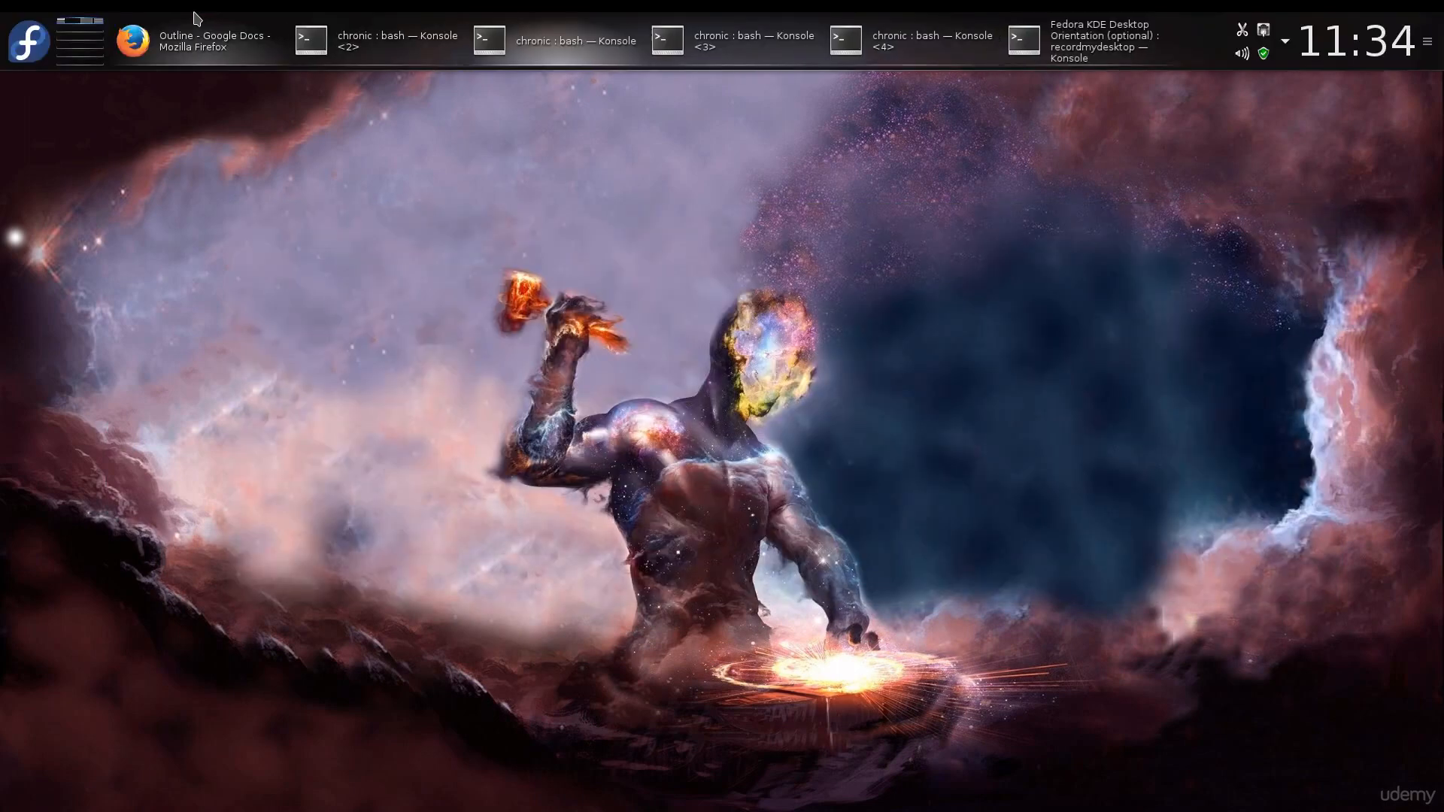
left_click(29, 41)
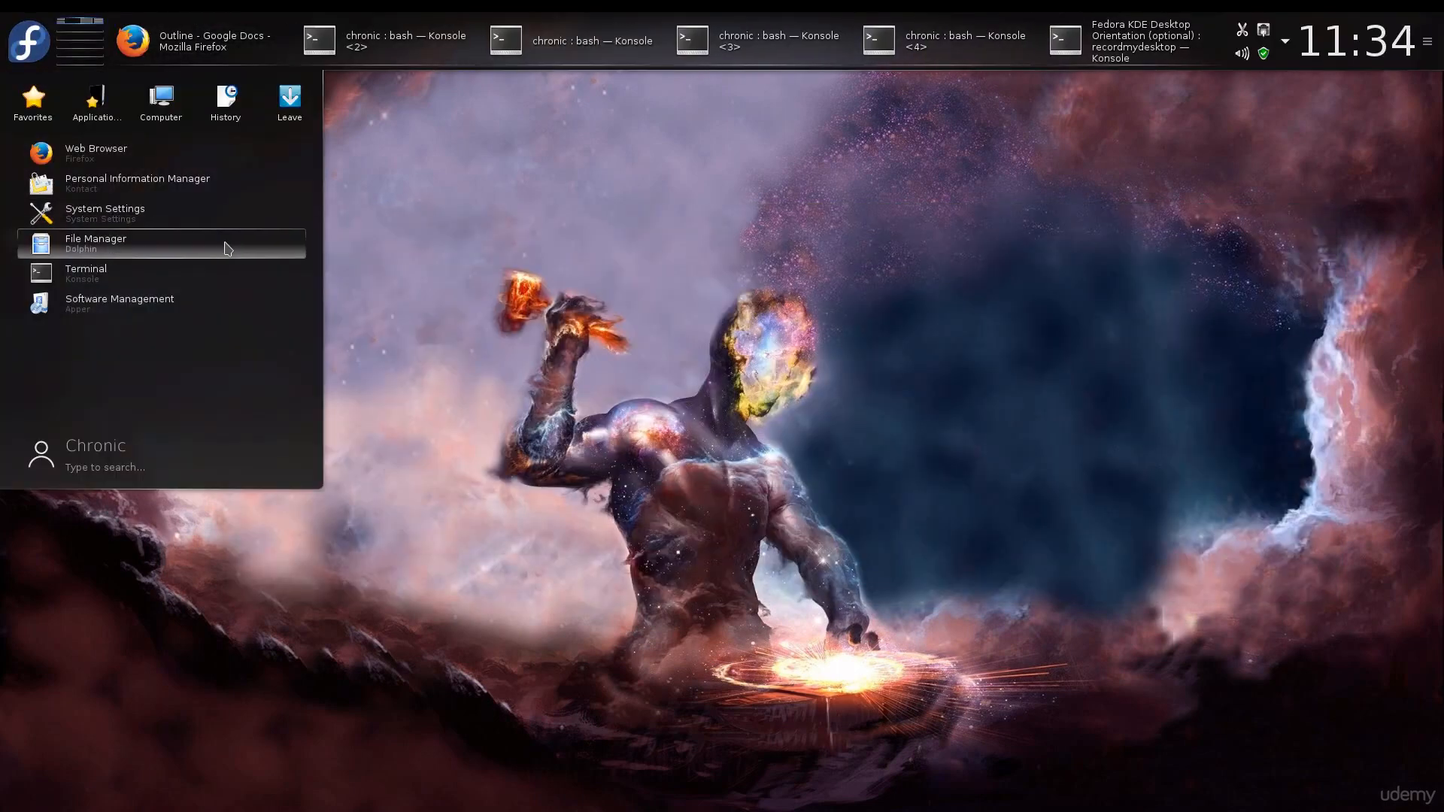
left_click(34, 44)
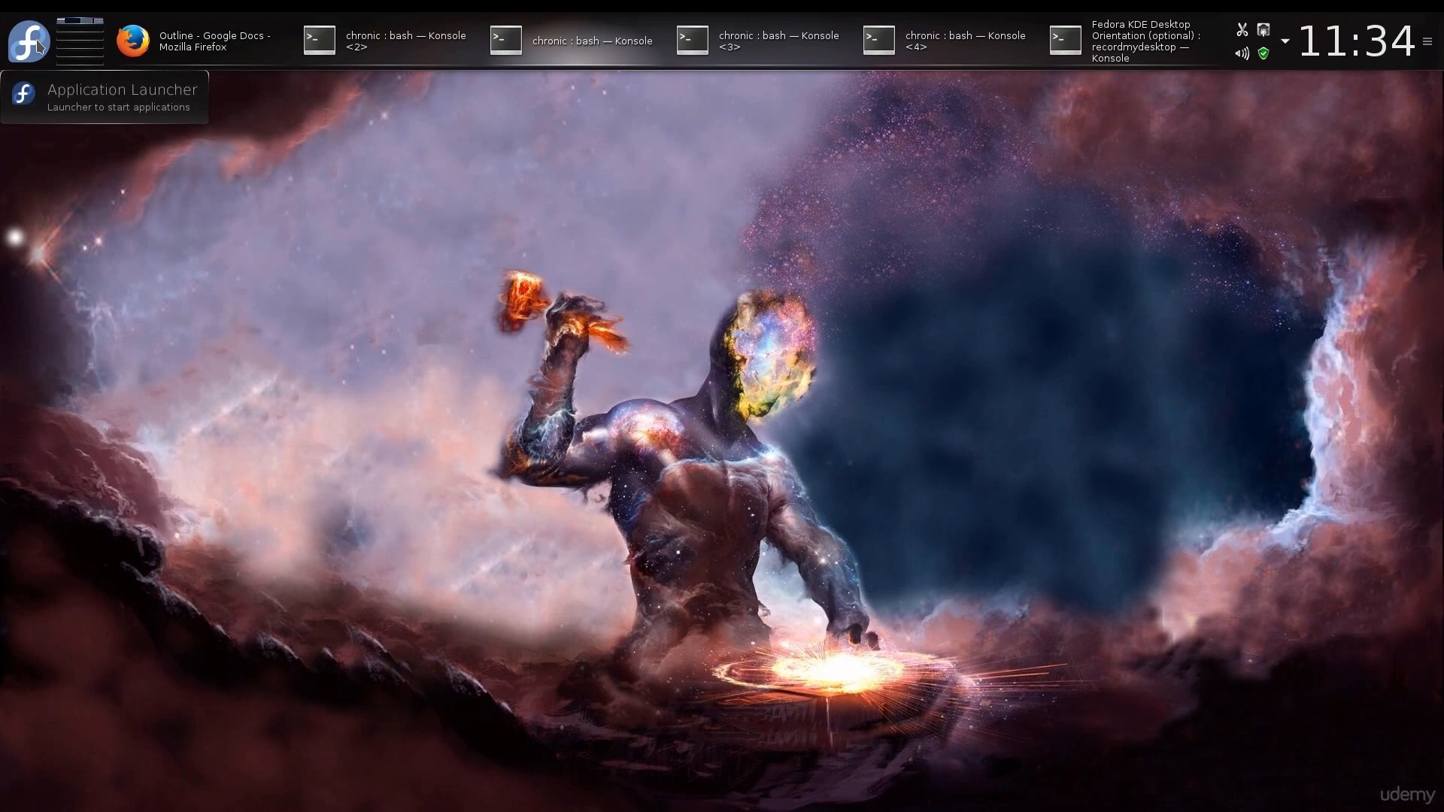
left_click(36, 45)
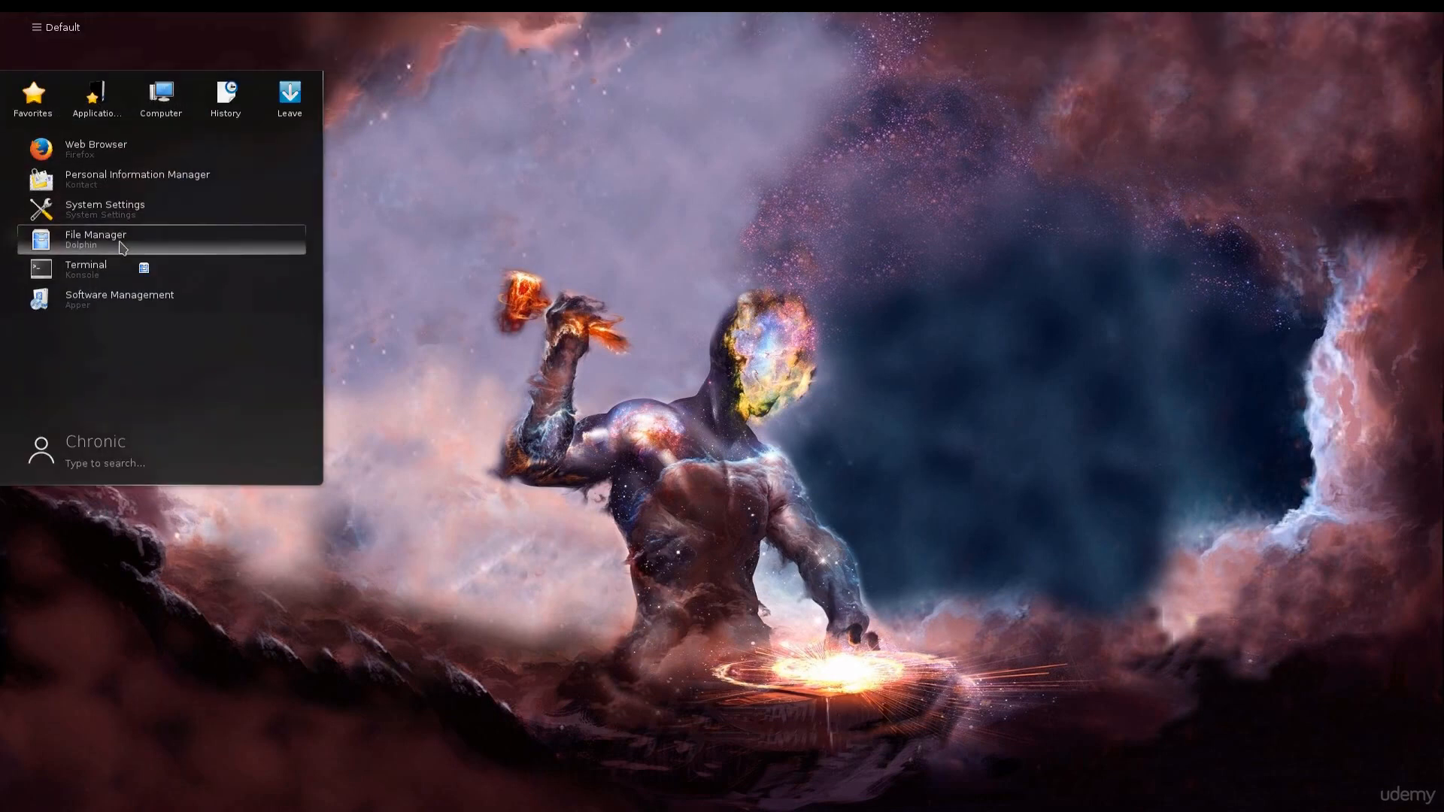
left_click(122, 247)
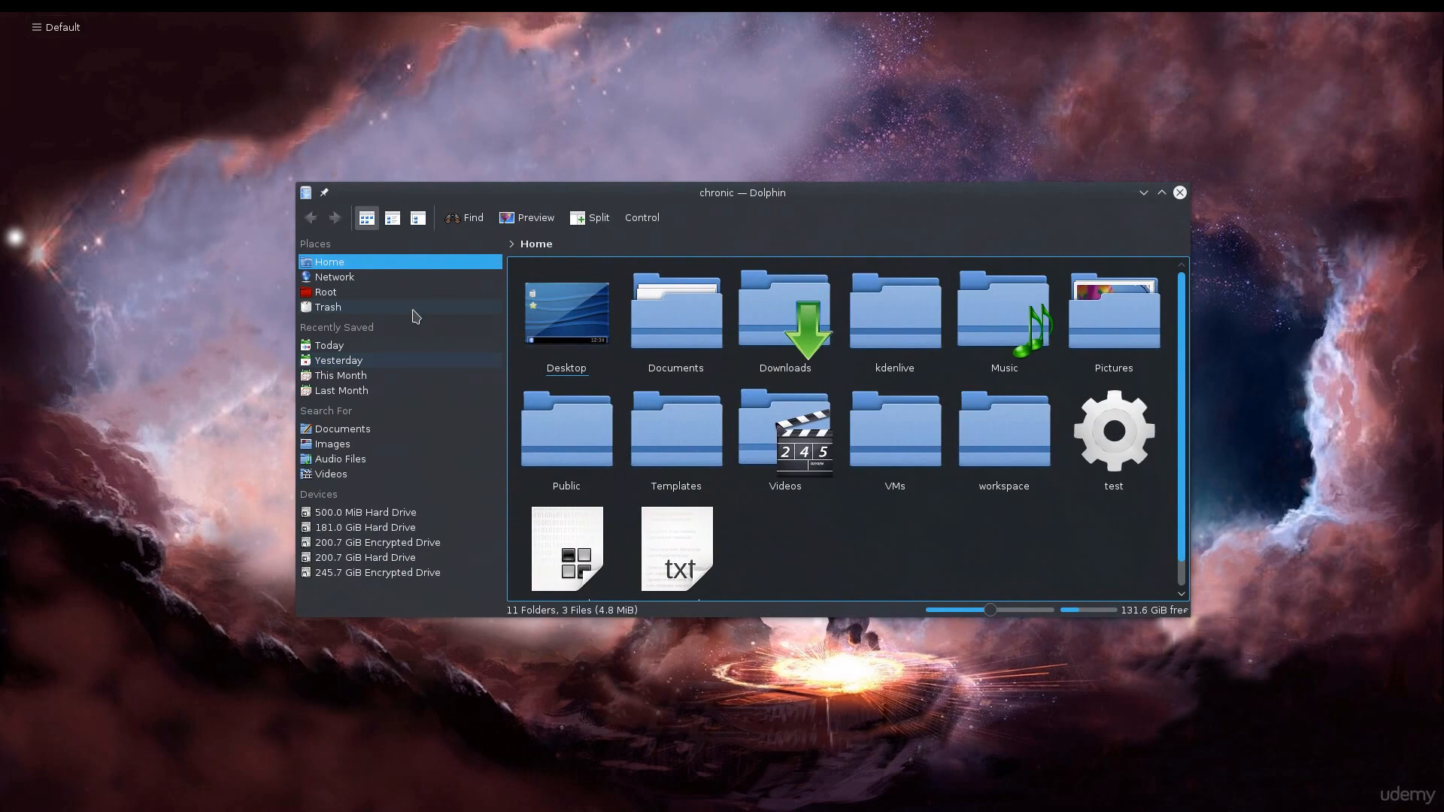
left_click_drag(1189, 616, 1276, 761)
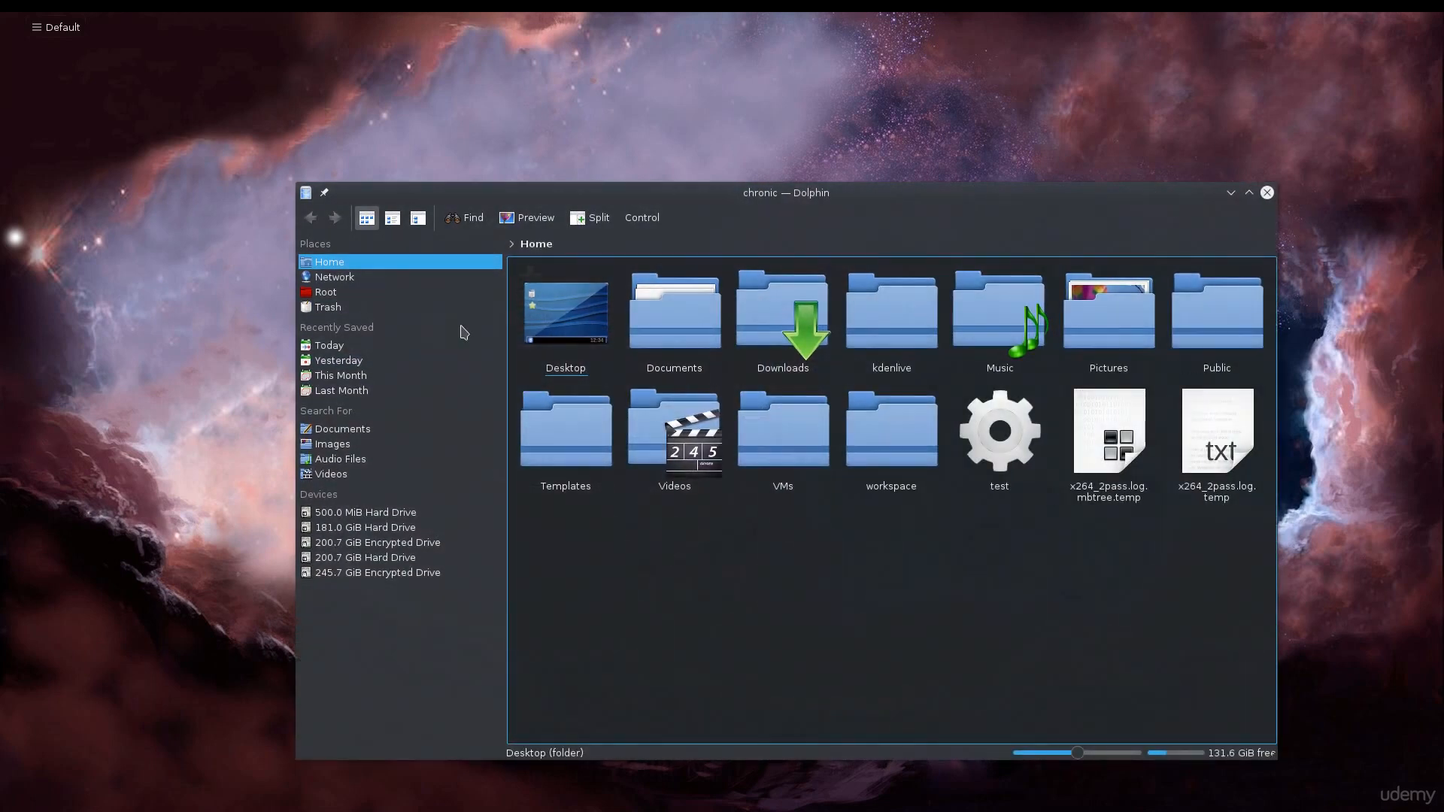
Browse the Home, Network and Root places in the file manager.
left_click(329, 265)
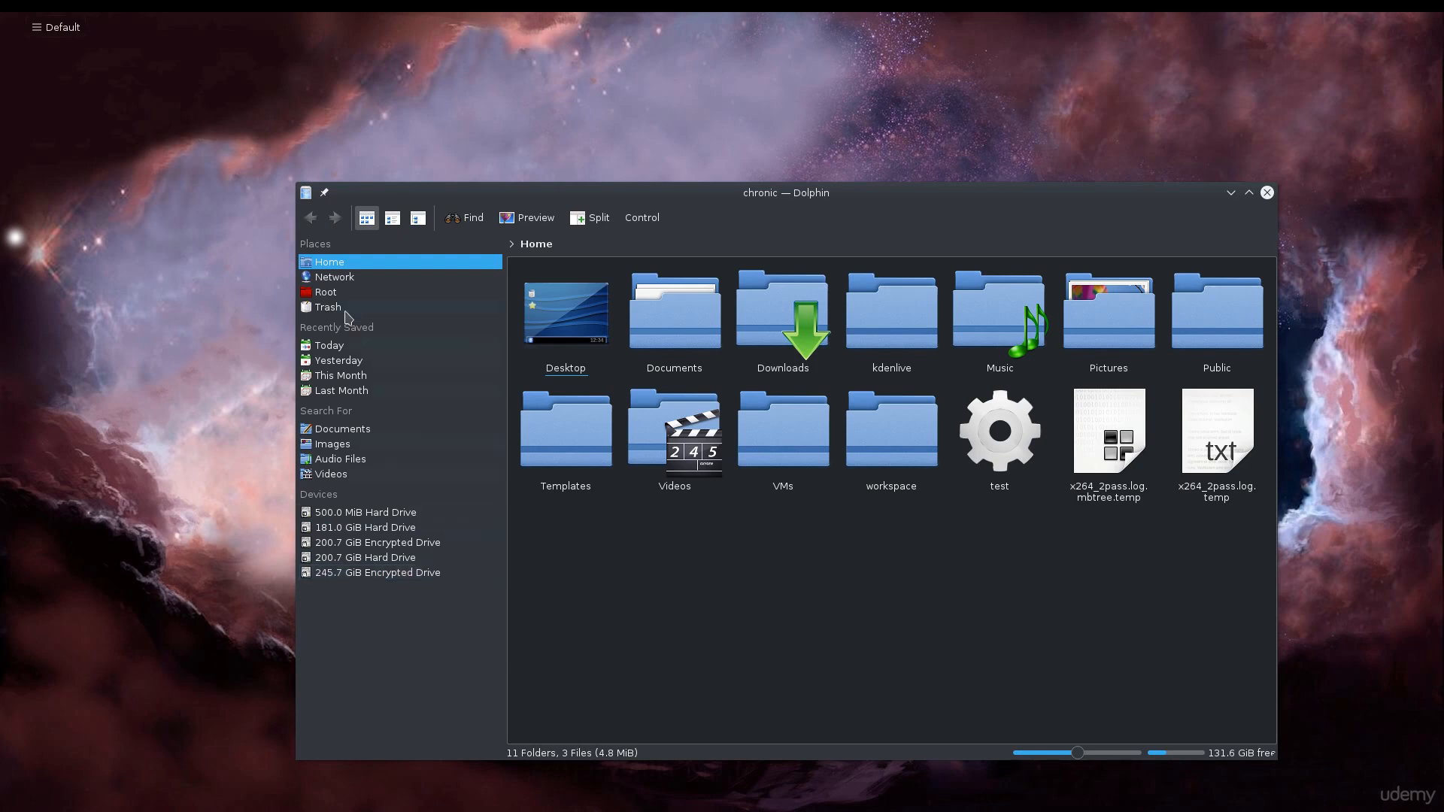
left_click(331, 242)
left_click(342, 263)
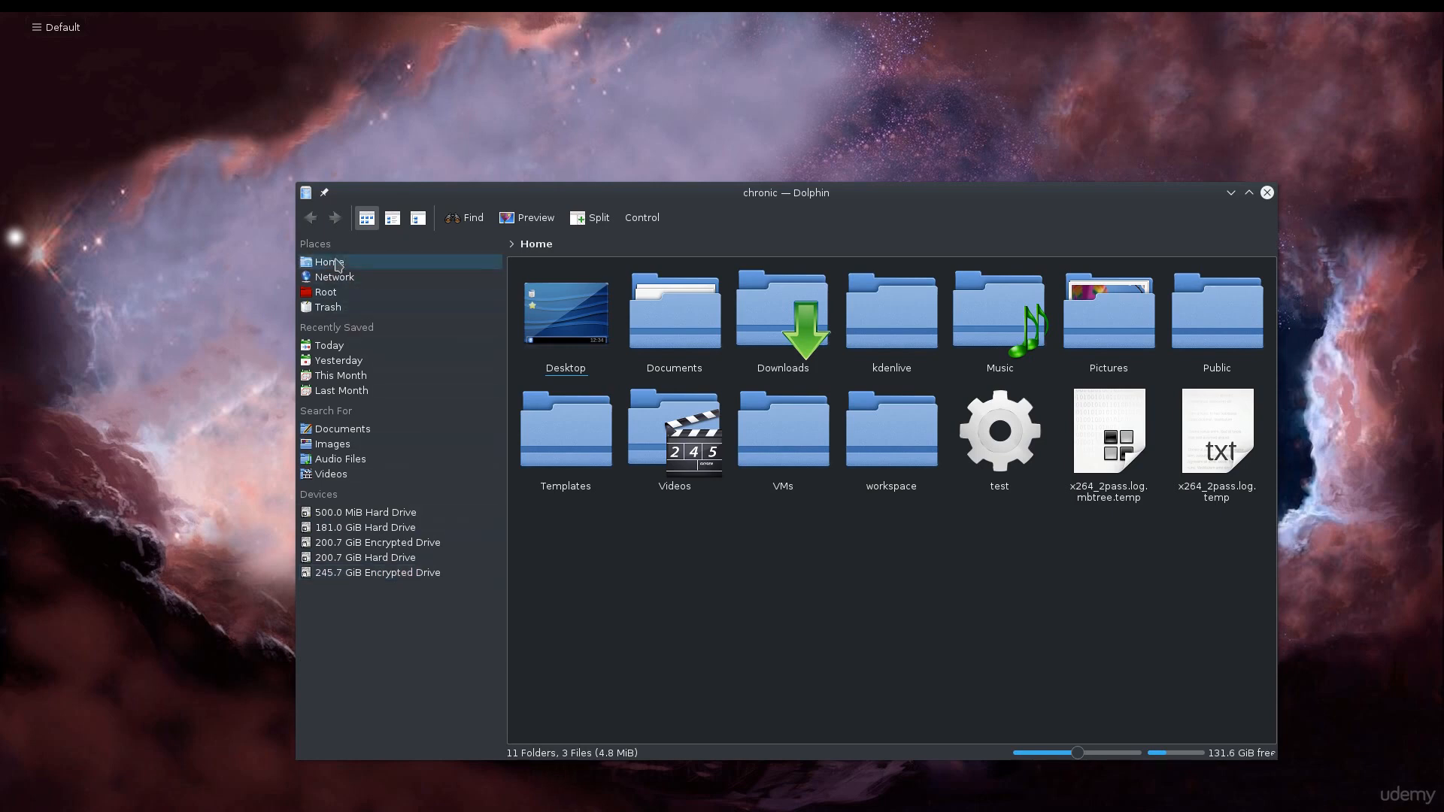
left_click(345, 275)
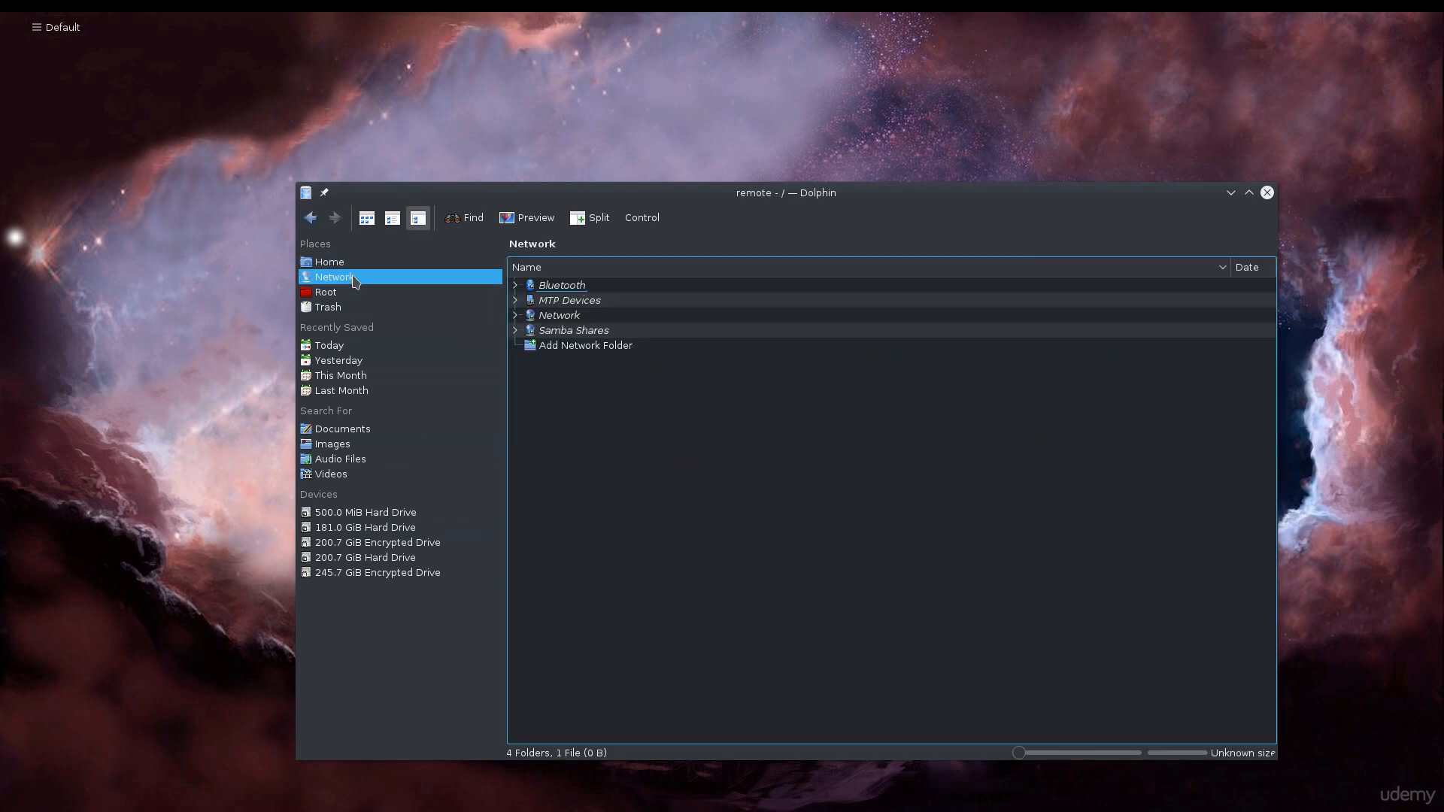
left_click(345, 294)
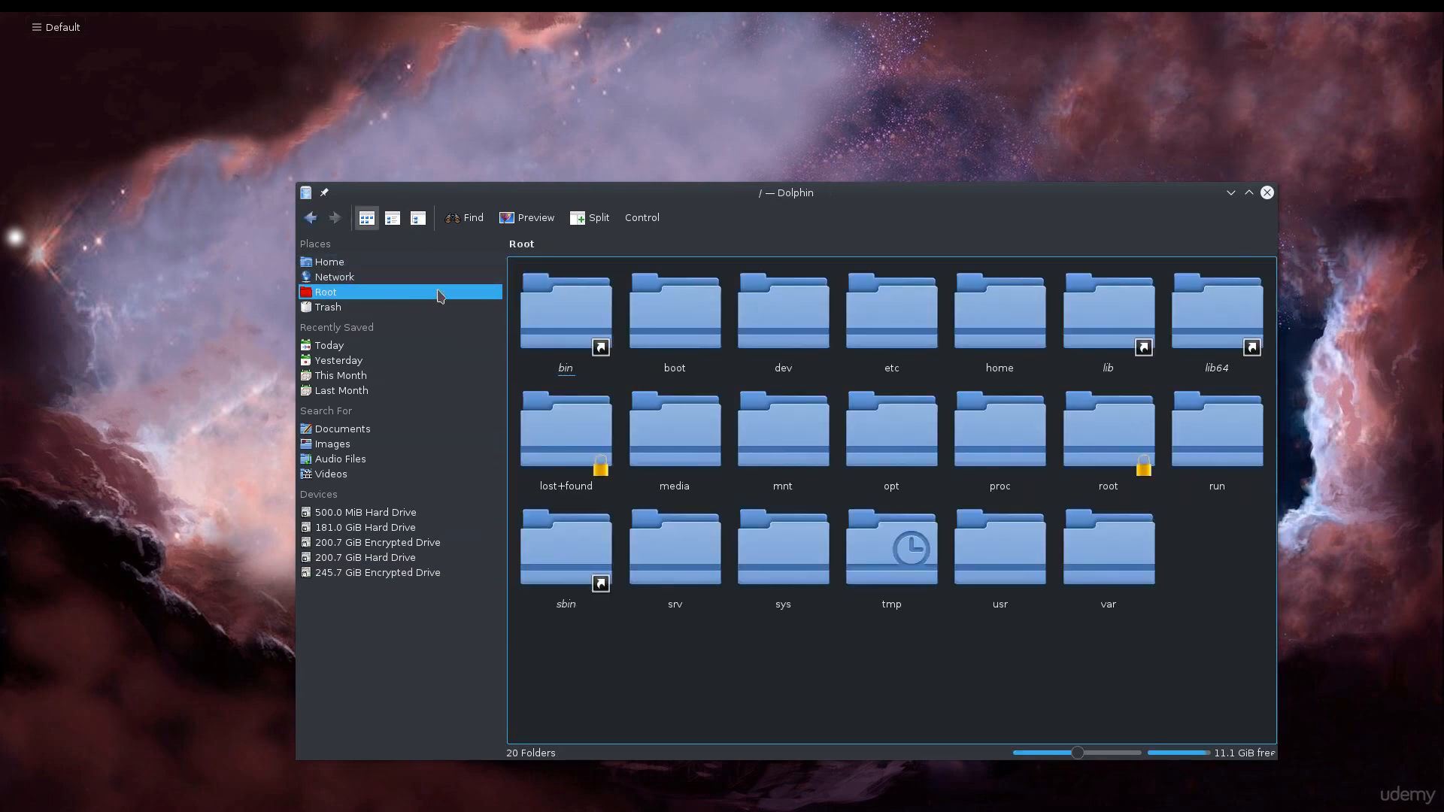
left_click(345, 263)
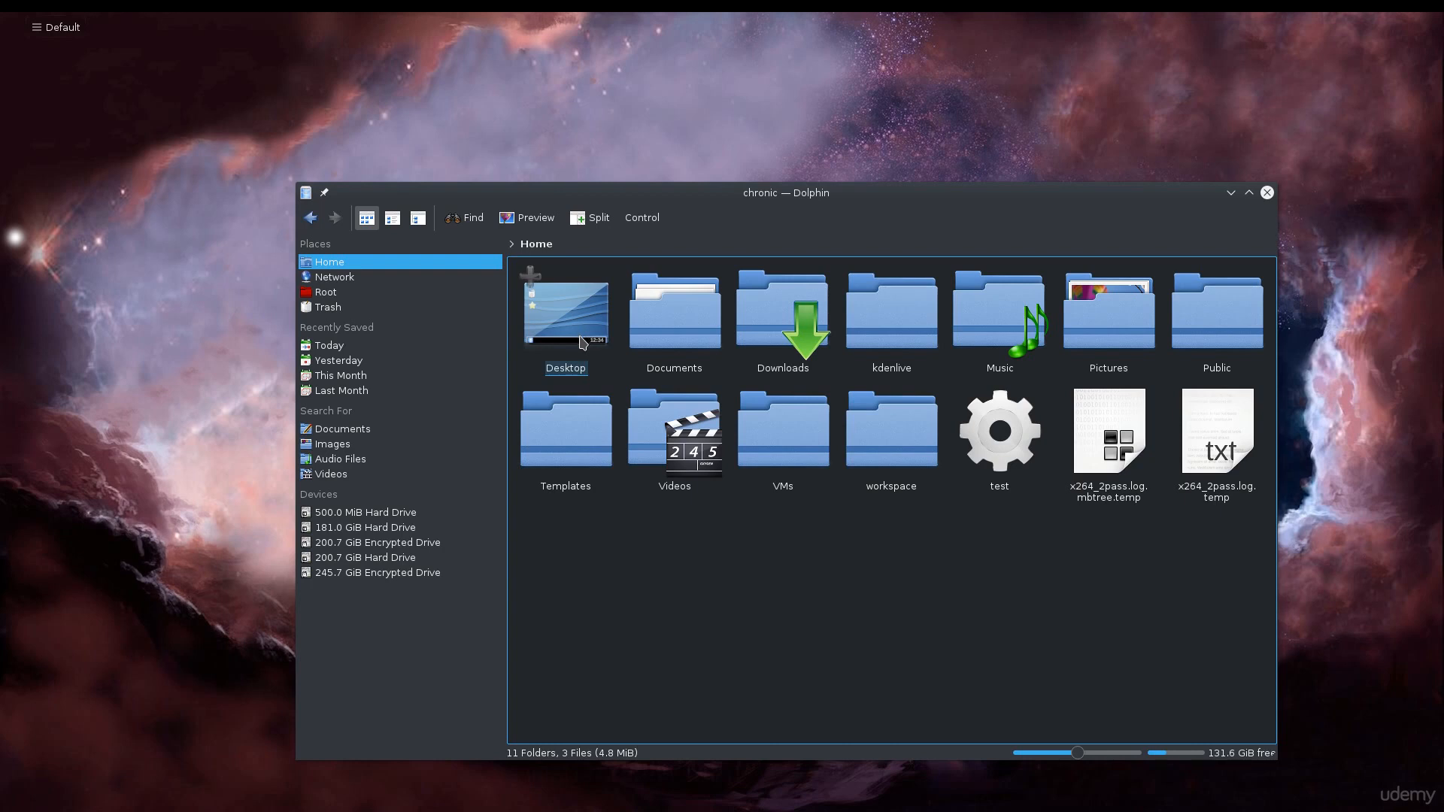
left_click(335, 267)
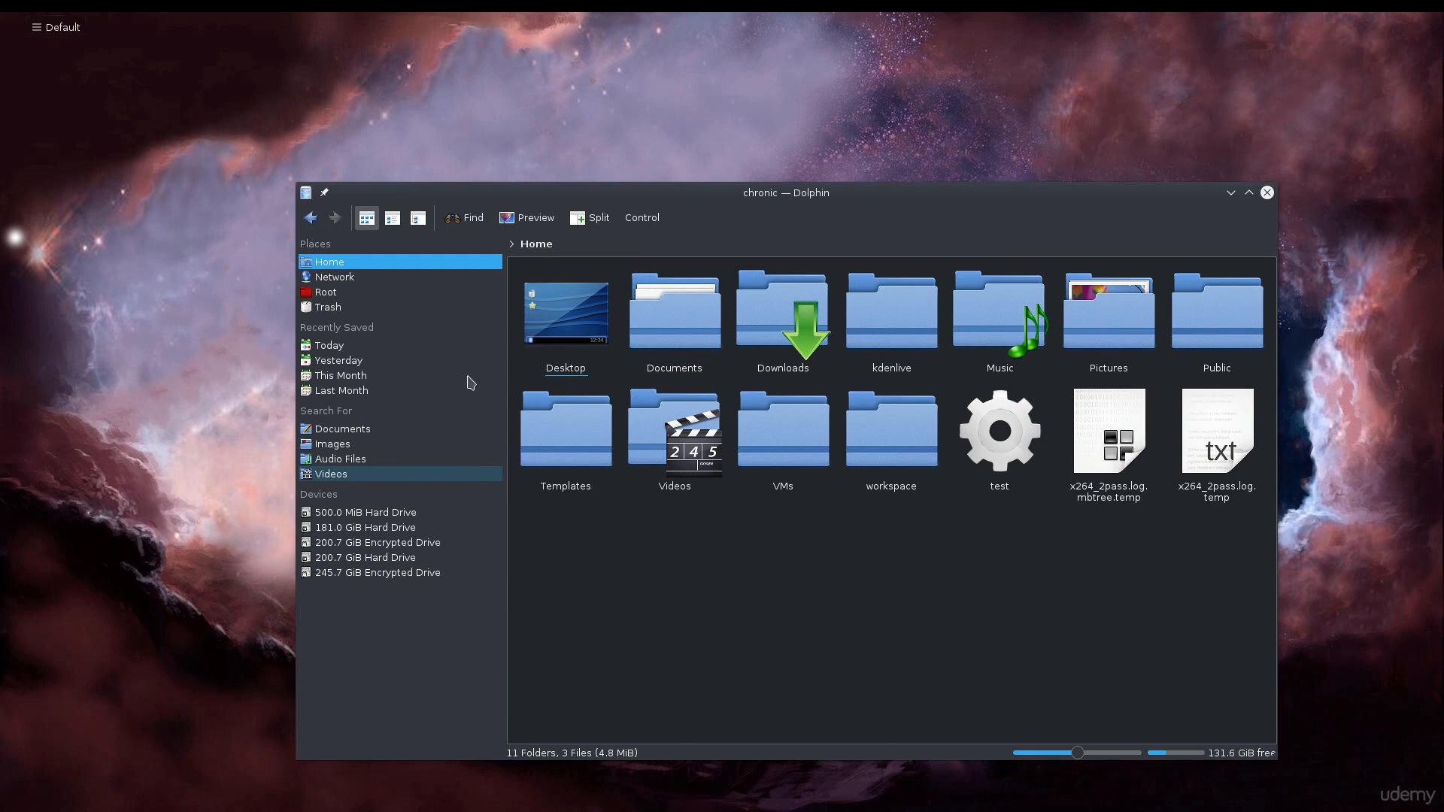
left_click(335, 294)
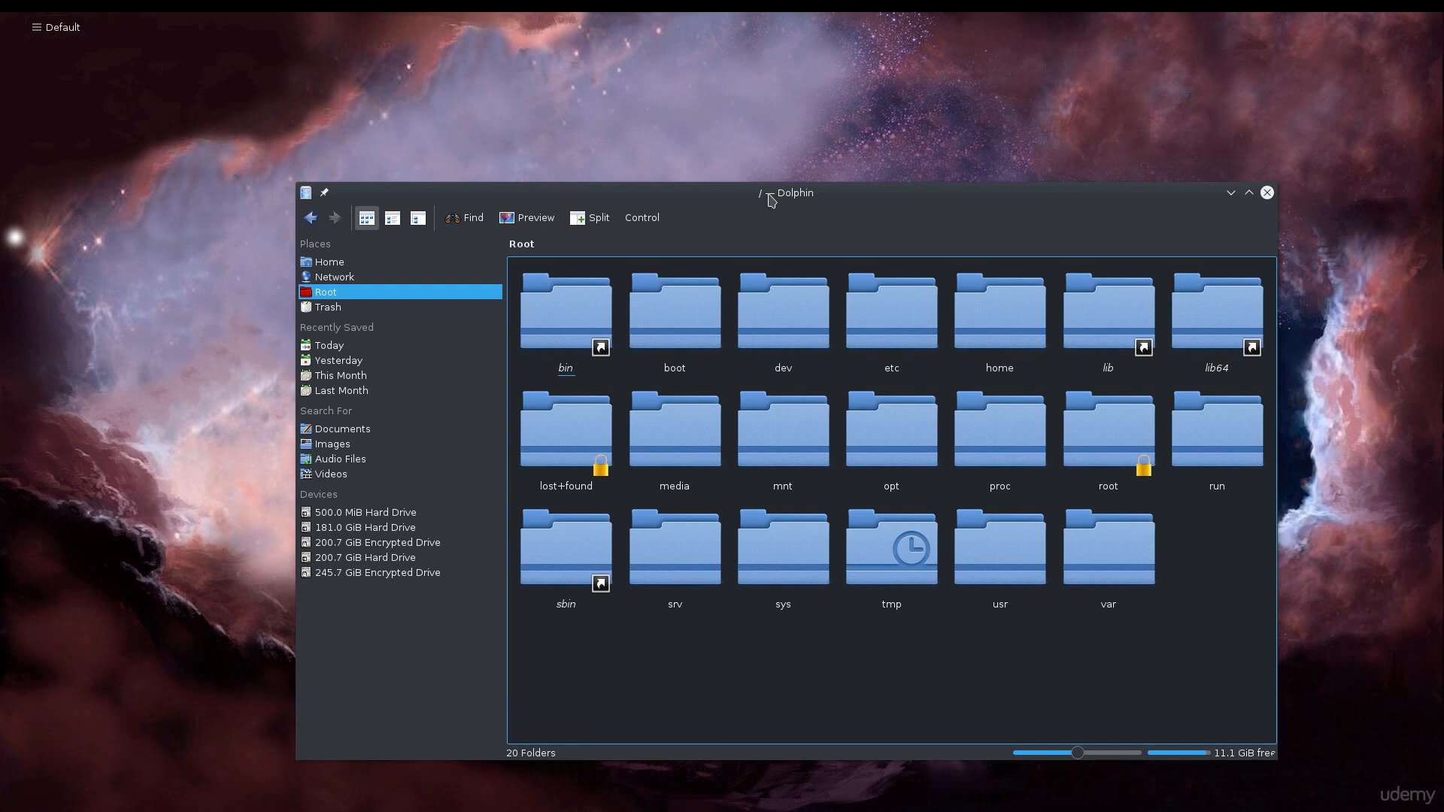
left_click(367, 278)
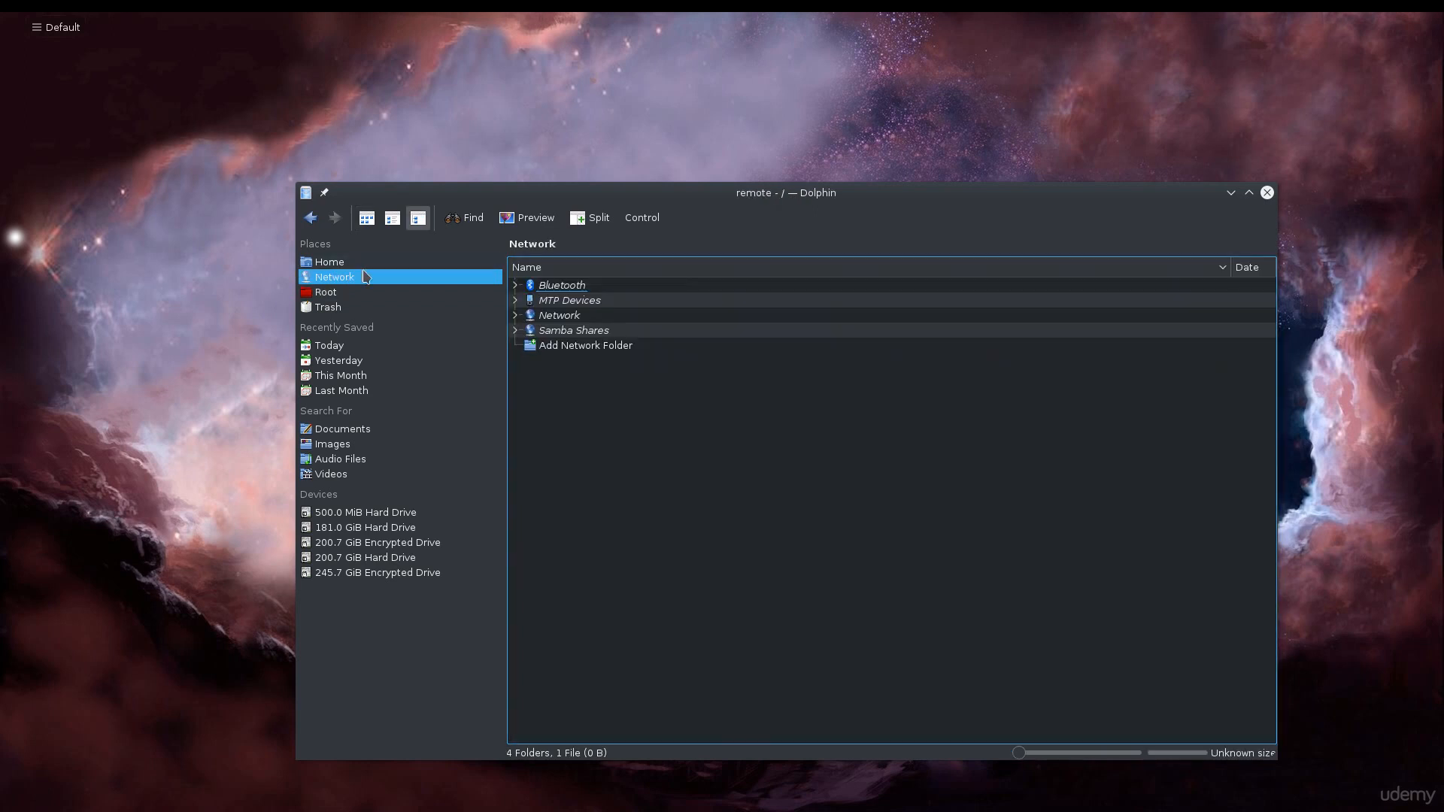
left_click(363, 268)
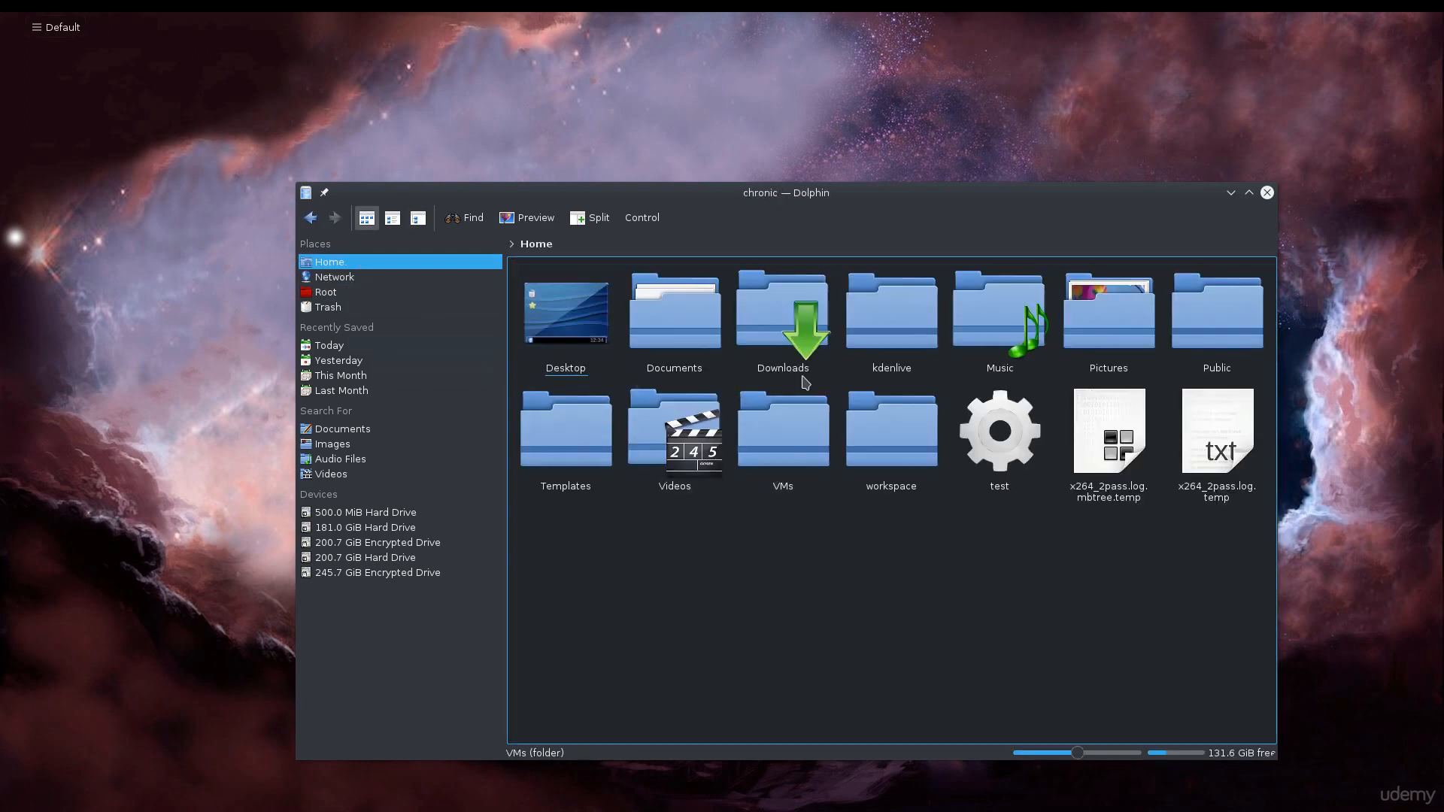
Open the Downloads folder twice, going back to Home each time, and close the file manager.
left_click(812, 361)
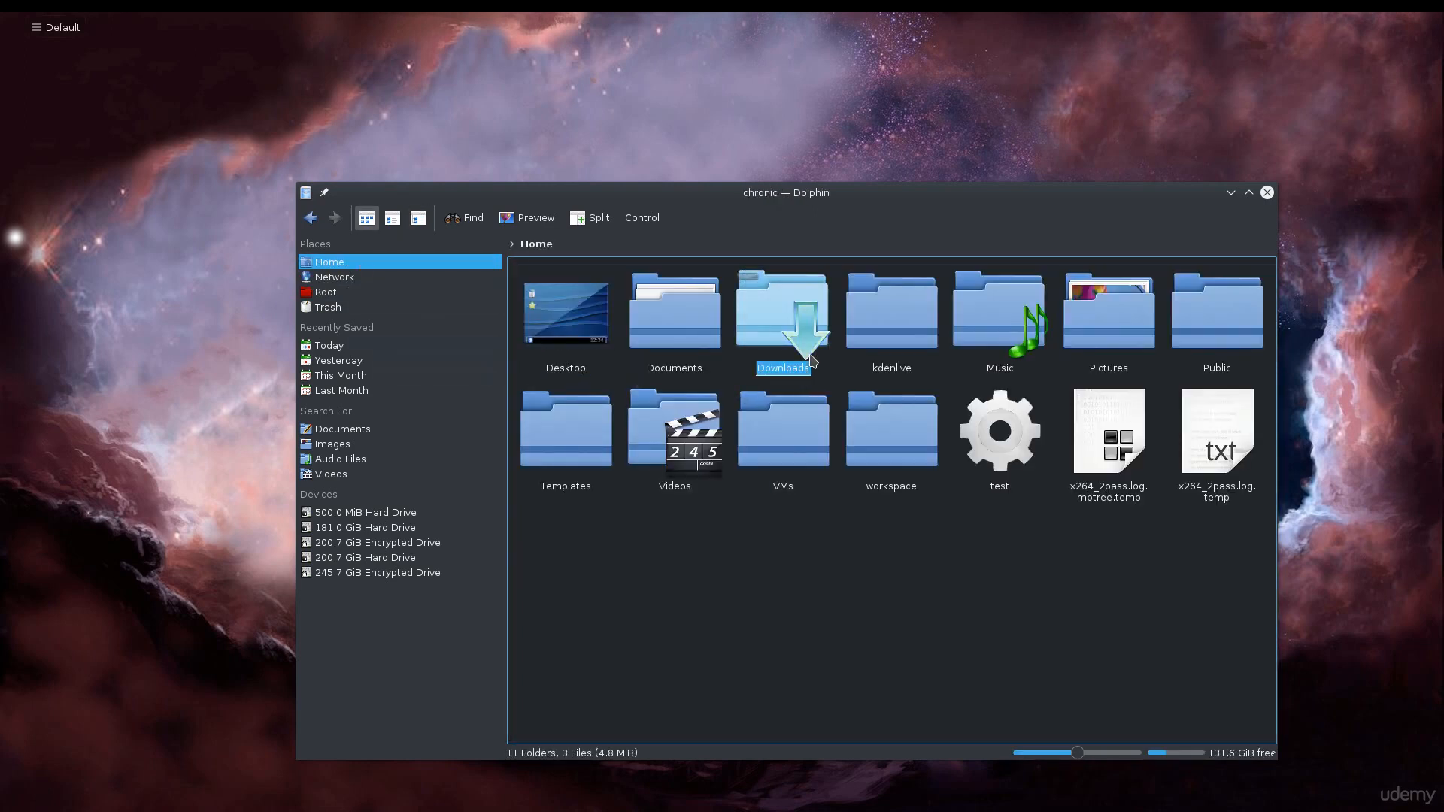
double_click(811, 362)
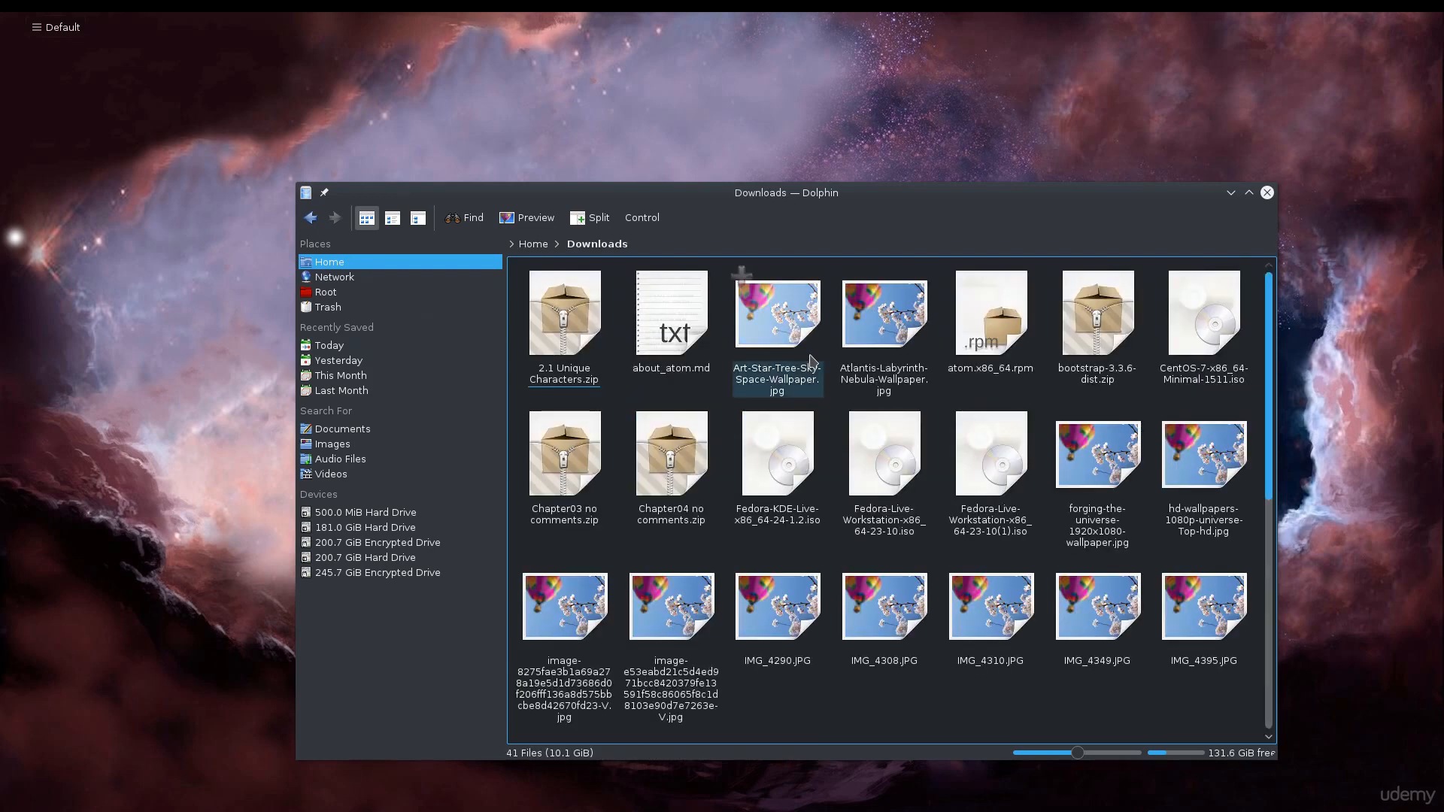
key("alt+Left")
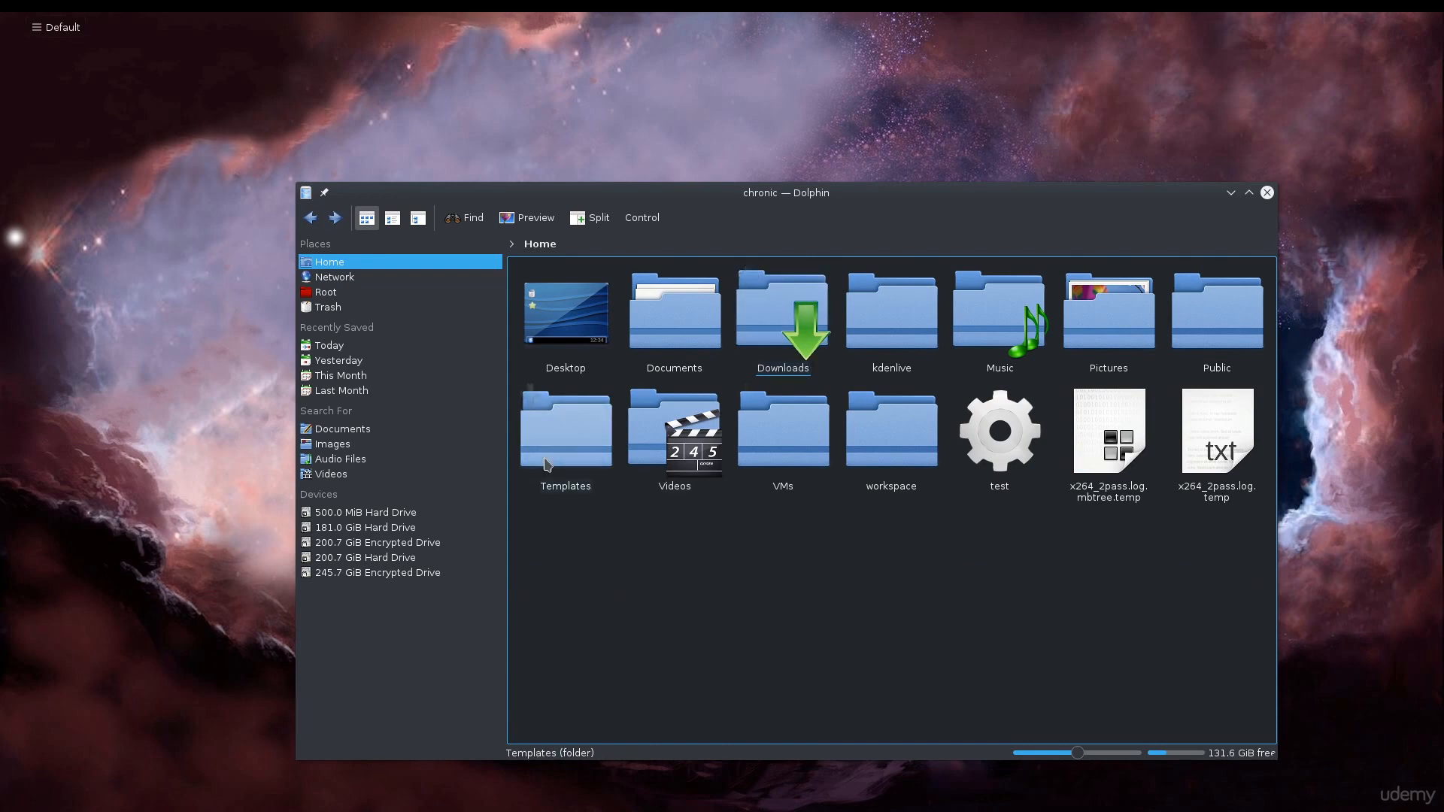
double_click(784, 331)
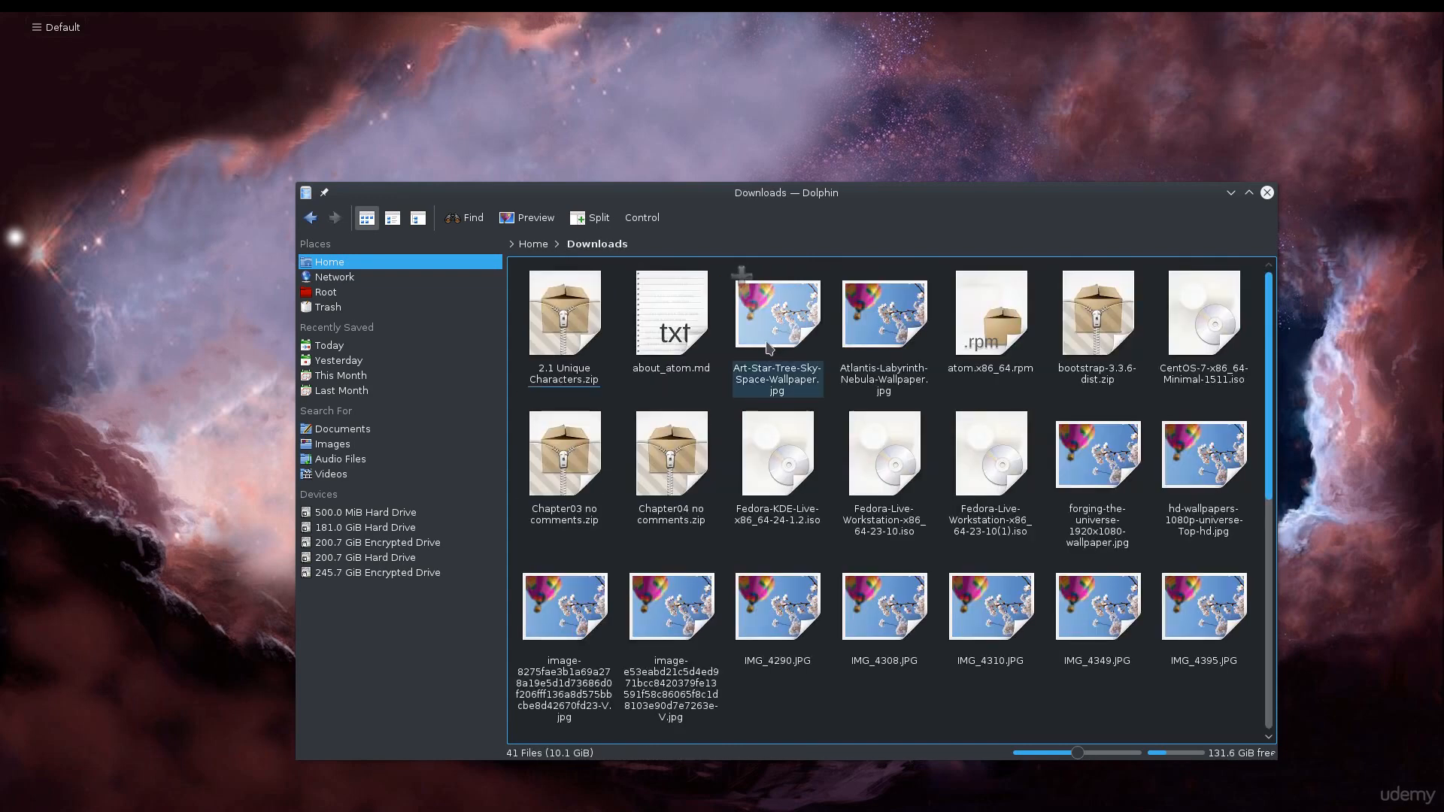
key("alt+Left")
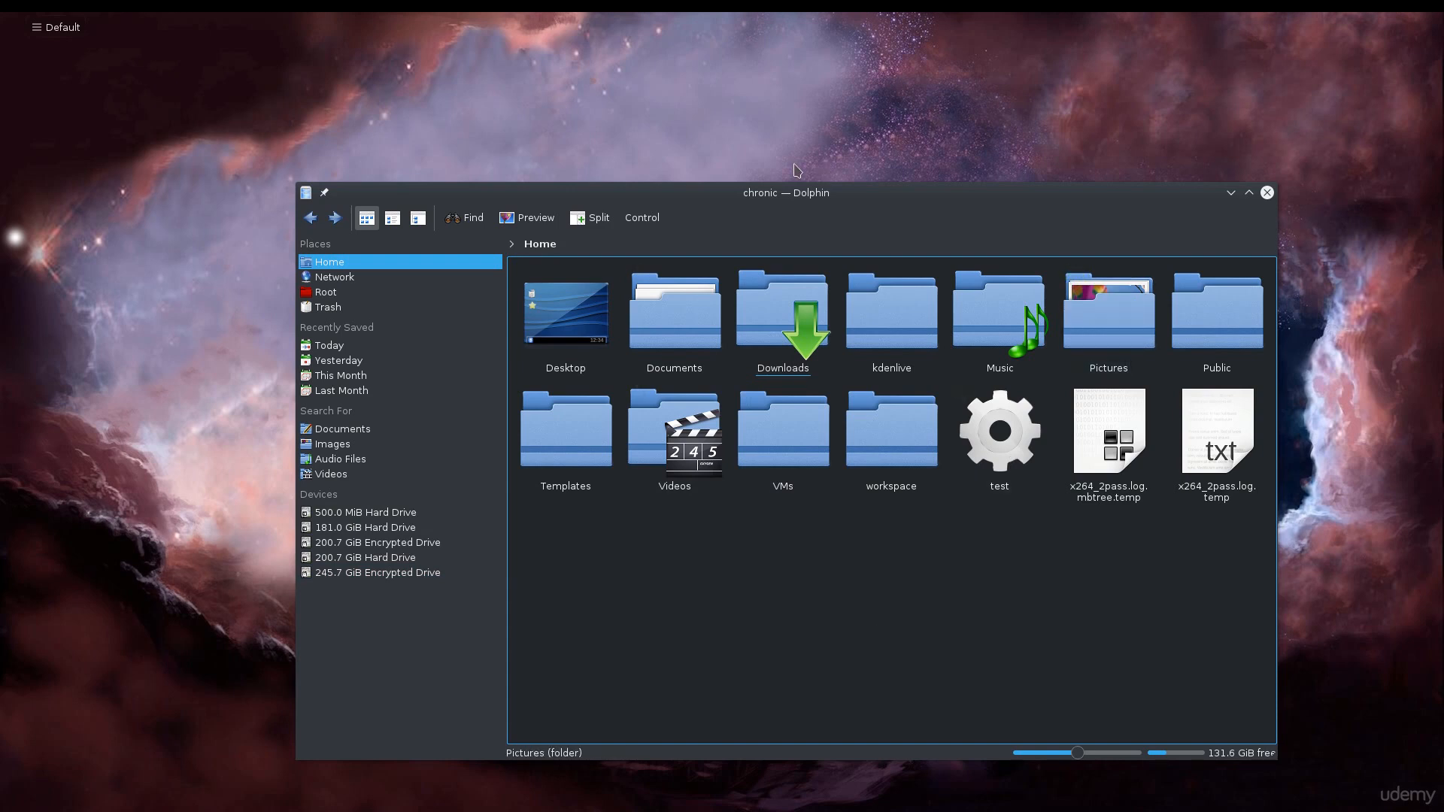
left_click(1270, 194)
Open Desktop Settings from the desktop context menu, move the dialog, and close it without changes.
right_click(546, 206)
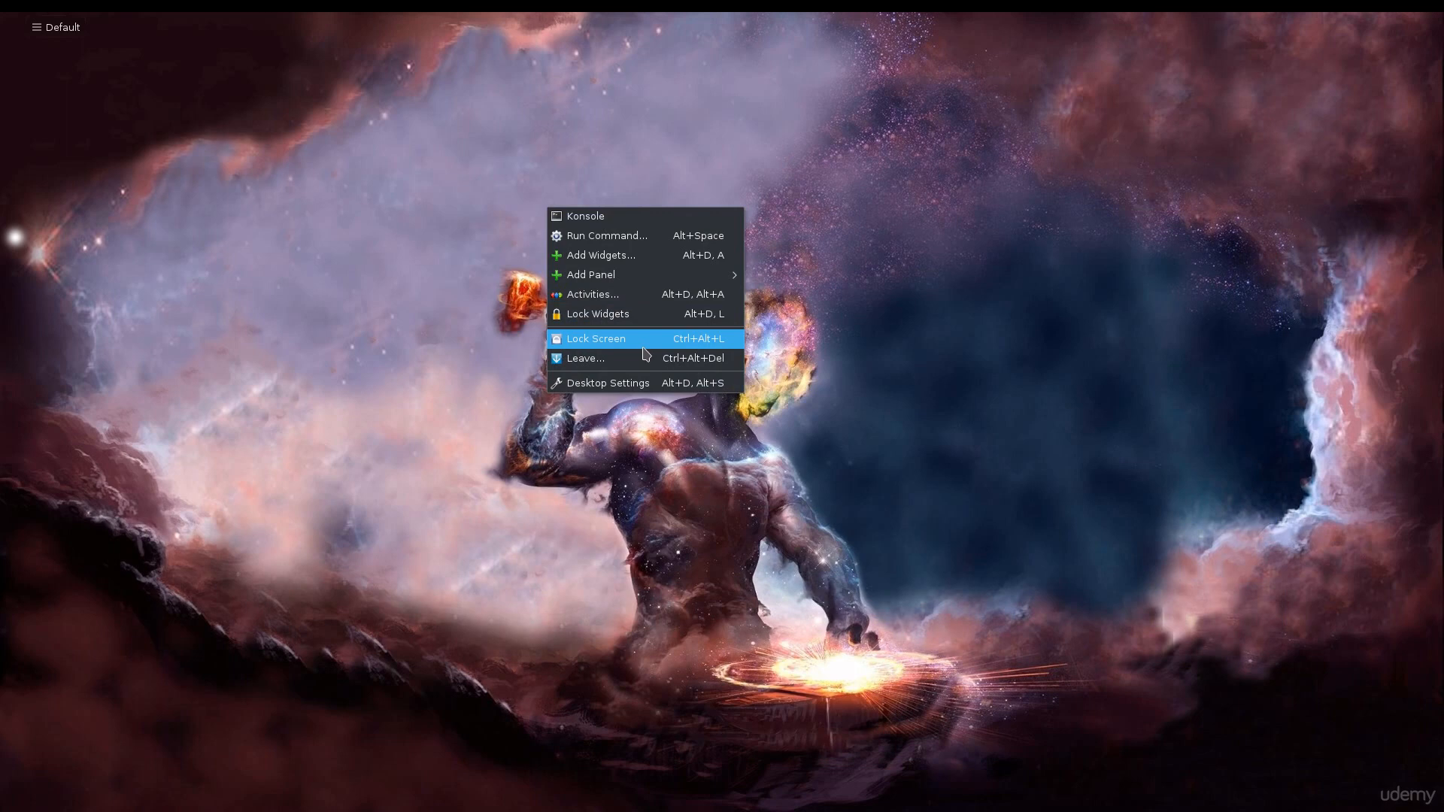
left_click(629, 389)
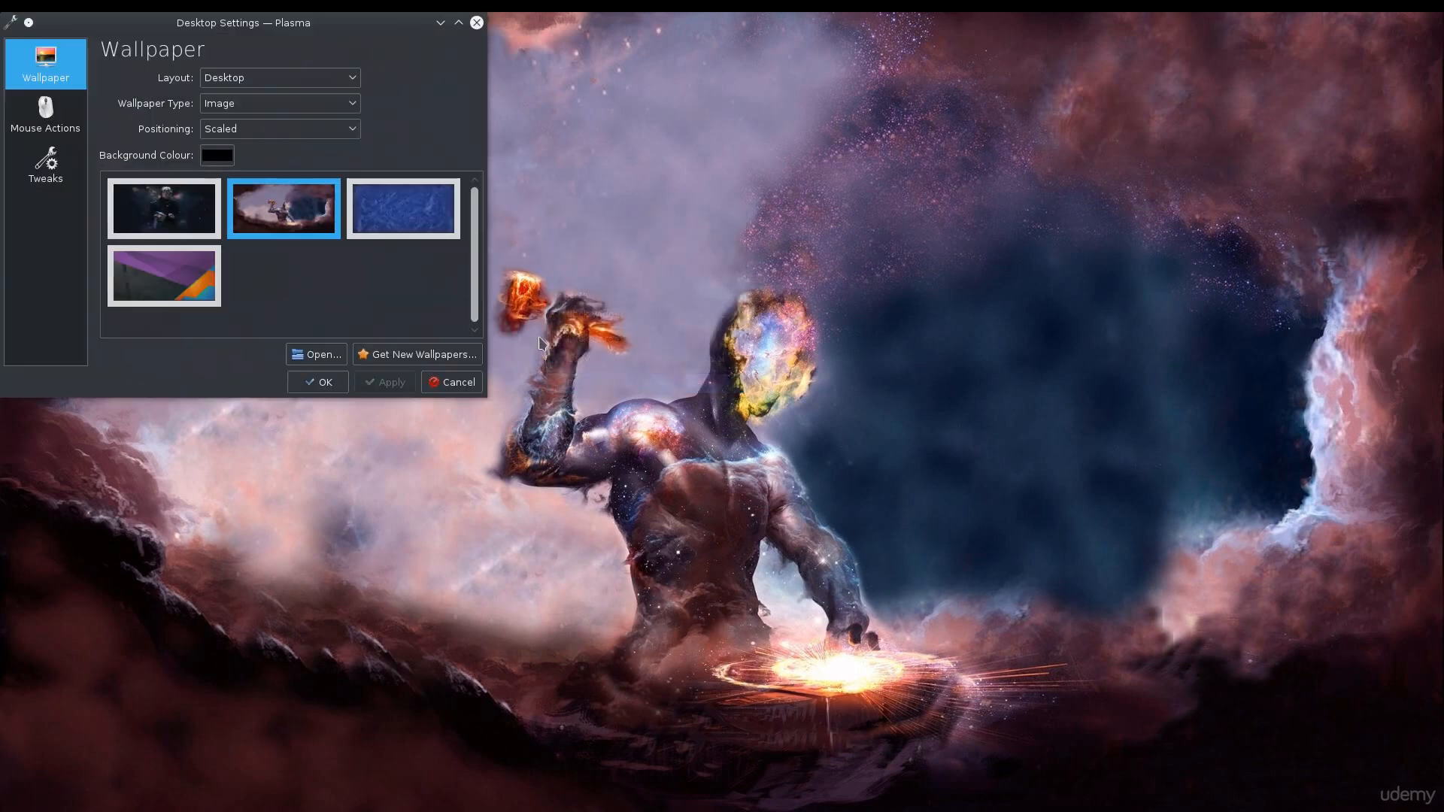
left_click_drag(249, 32, 842, 274)
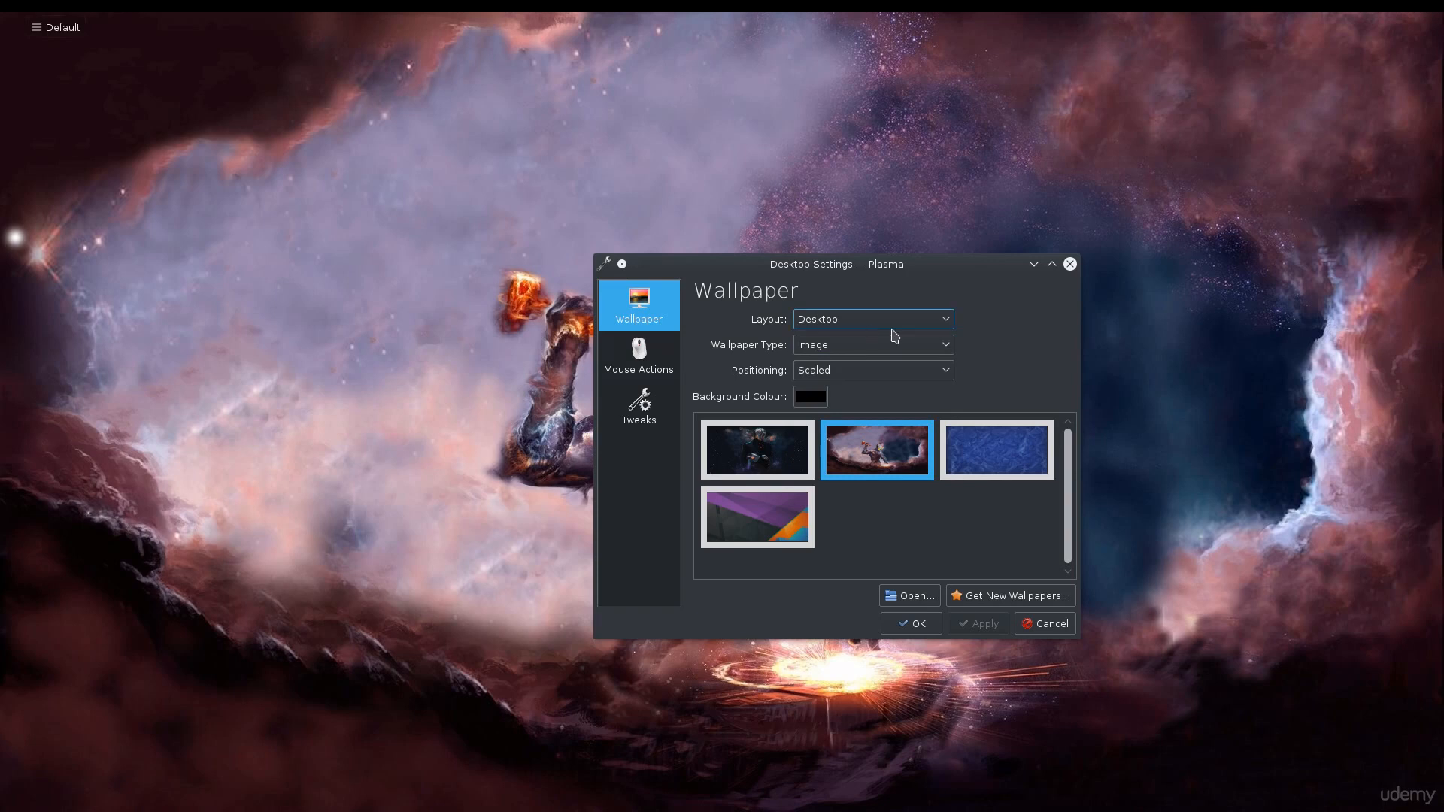
mouse_move(832, 455)
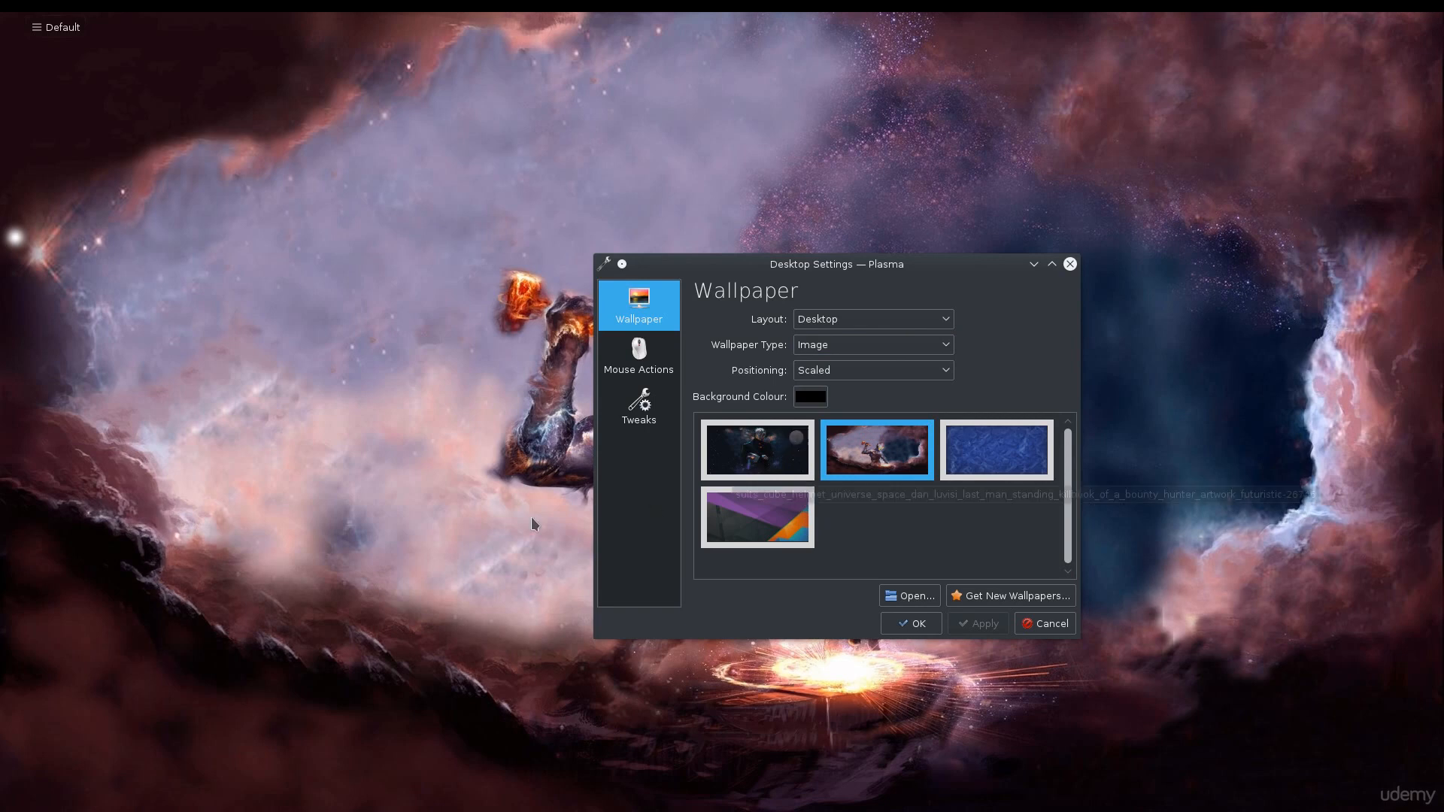
left_click(1069, 264)
Launch Terminal from the application launcher and reposition its window on the screen.
mouse_move(267, 16)
left_click(30, 43)
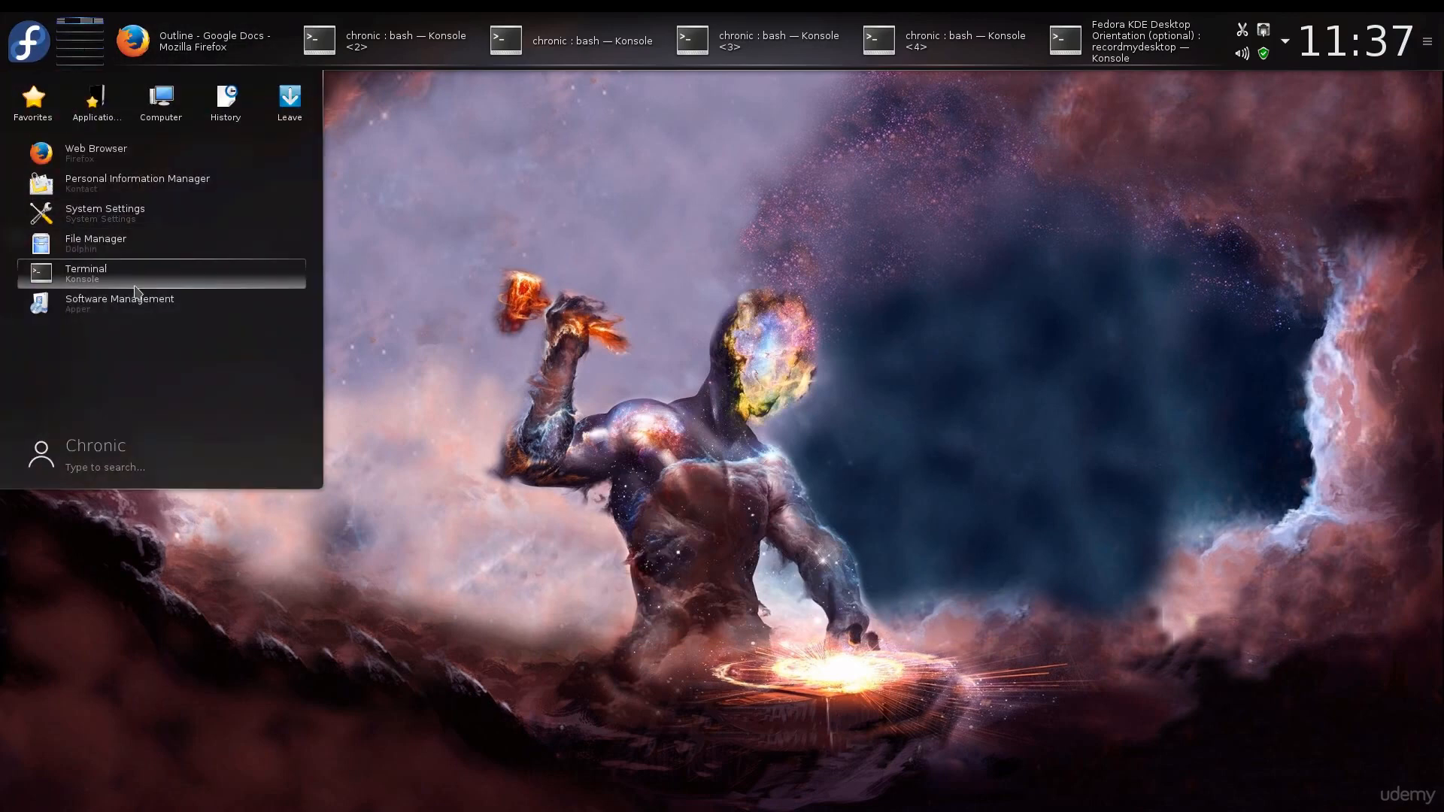
left_click(135, 289)
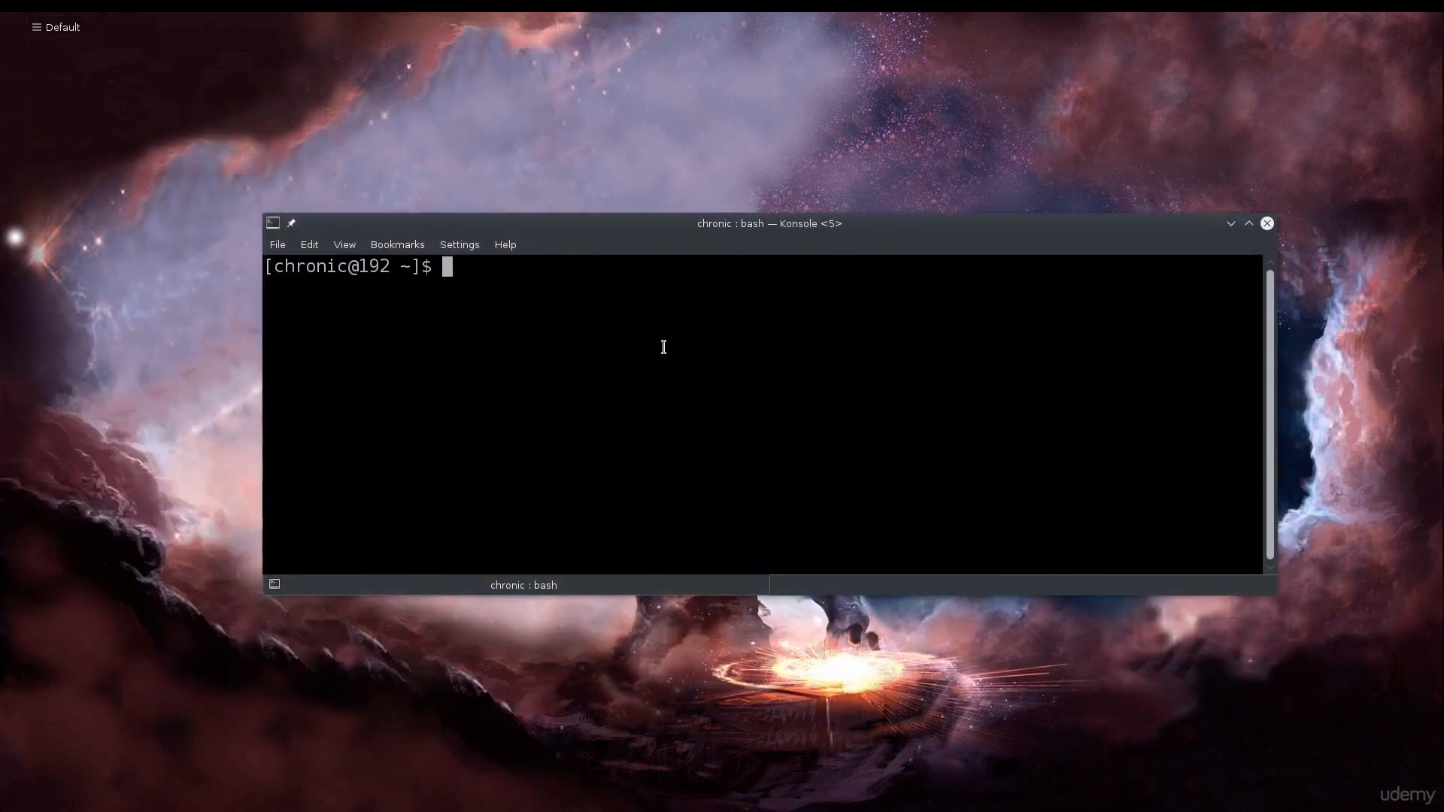
left_click_drag(779, 223, 673, 227)
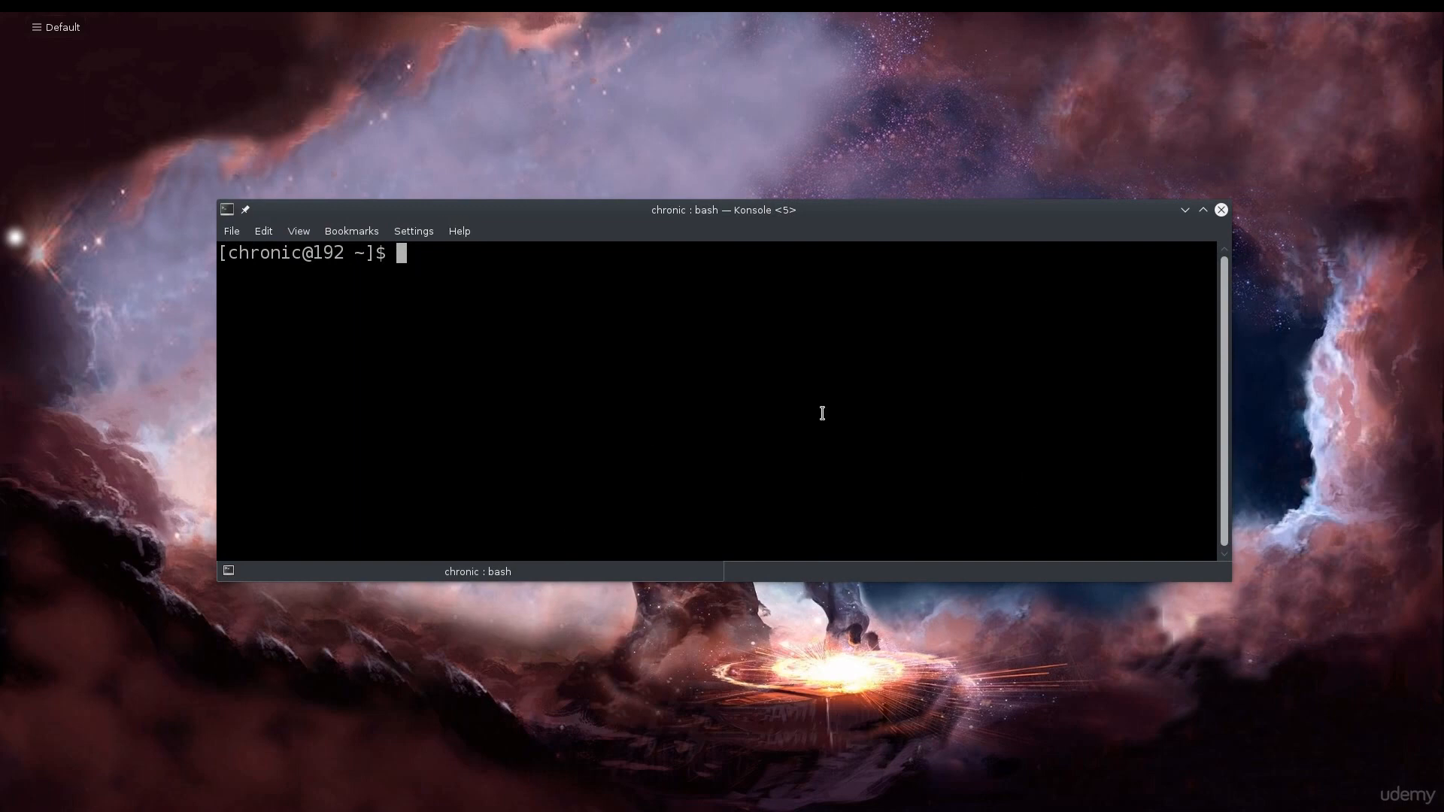
left_click_drag(718, 216, 726, 236)
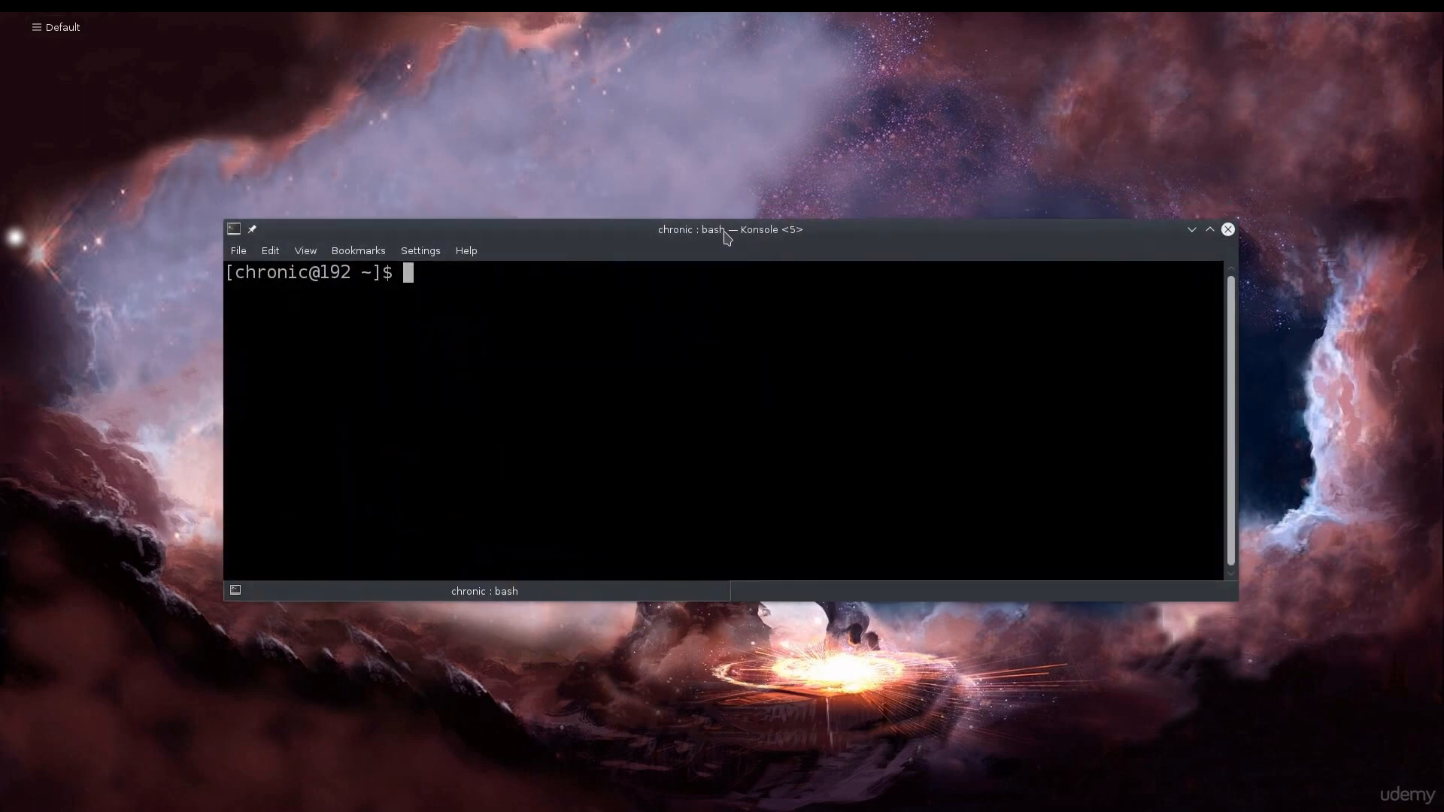